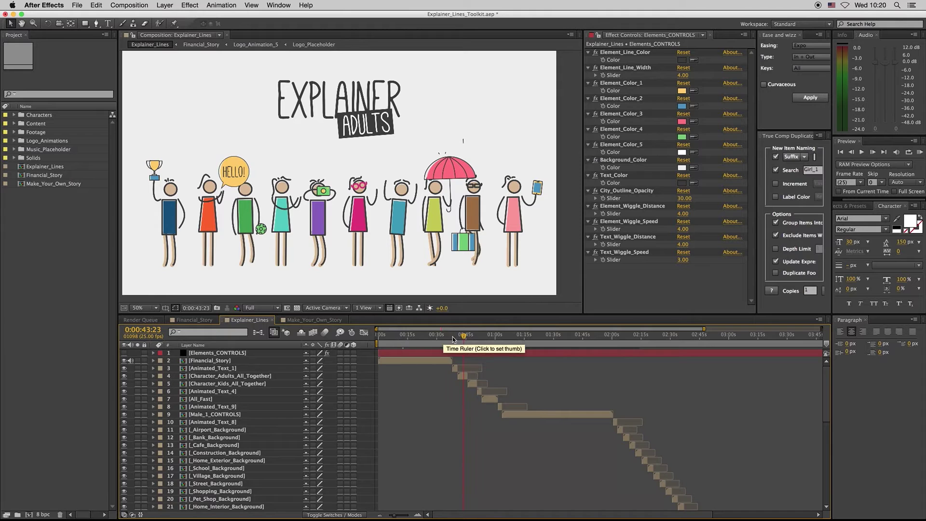
Step: Open the Financial_Story composition and preview its frame at 0:00:07:13
{"action": "left_click", "coordinate": [44, 167]}
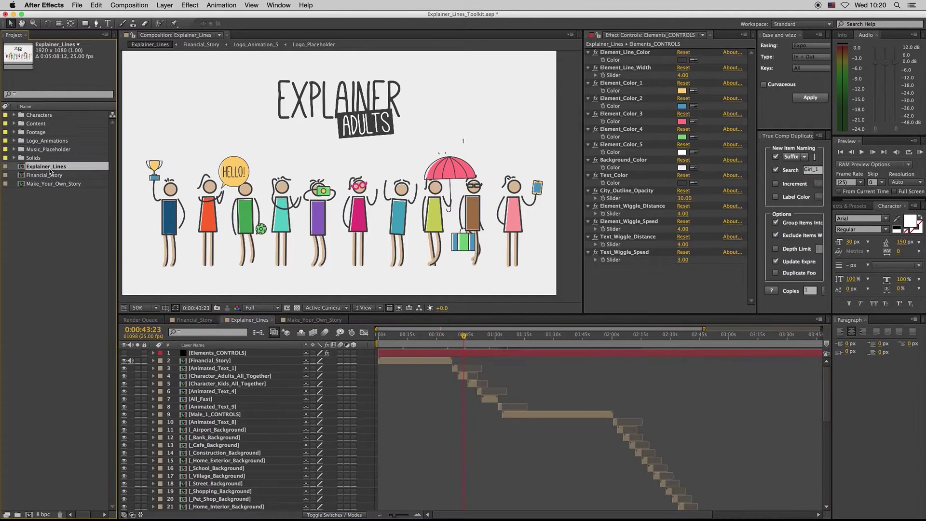
{"action": "left_click", "coordinate": [407, 353]}
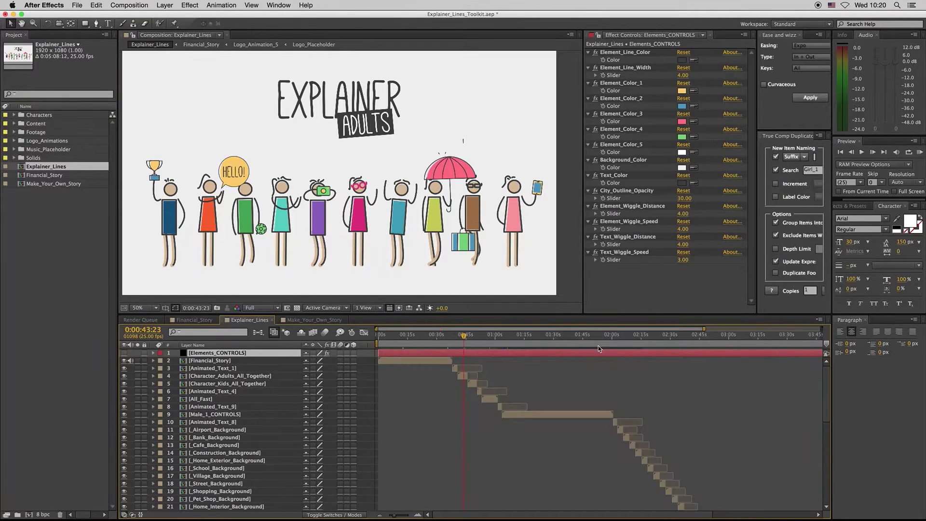
{"action": "double_click", "coordinate": [44, 175]}
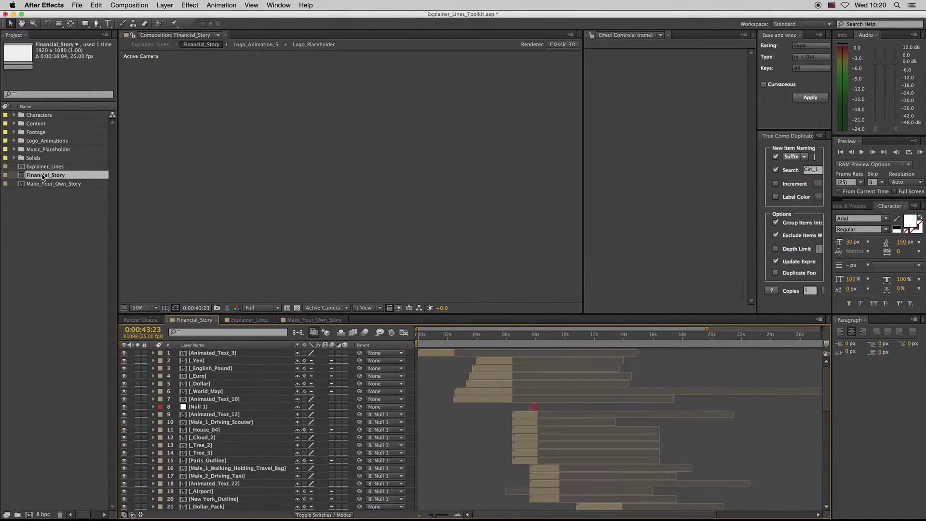
{"action": "left_click", "coordinate": [505, 336]}
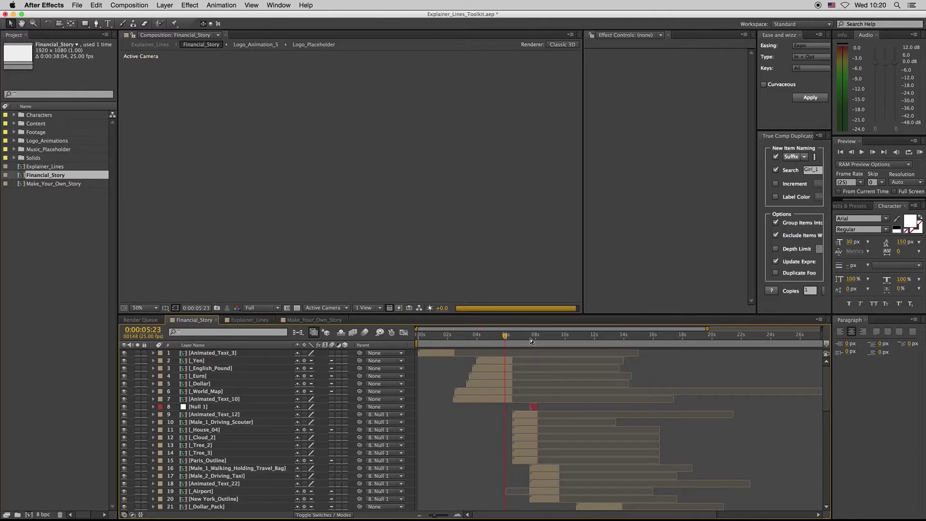
{"action": "left_click", "coordinate": [529, 336]}
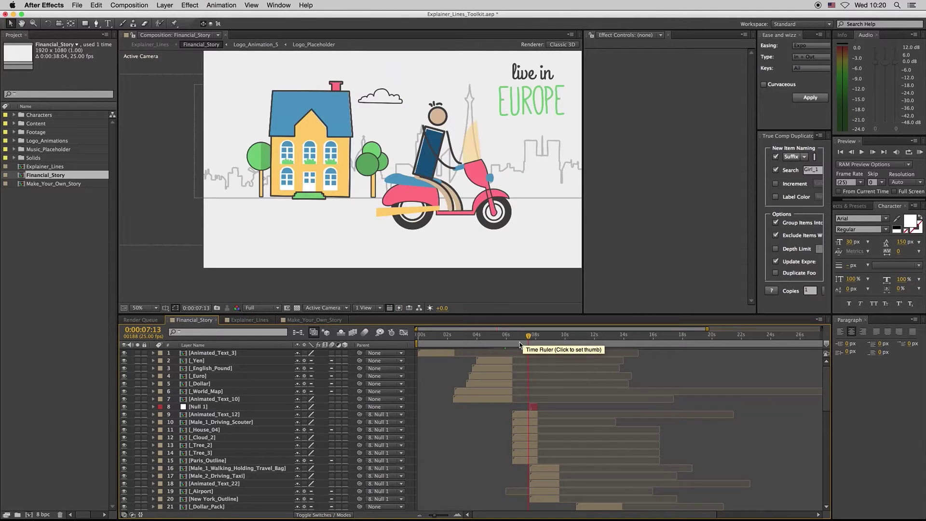
{"action": "left_click_drag", "start_coordinate": [444, 185], "coordinate": [399, 211]}
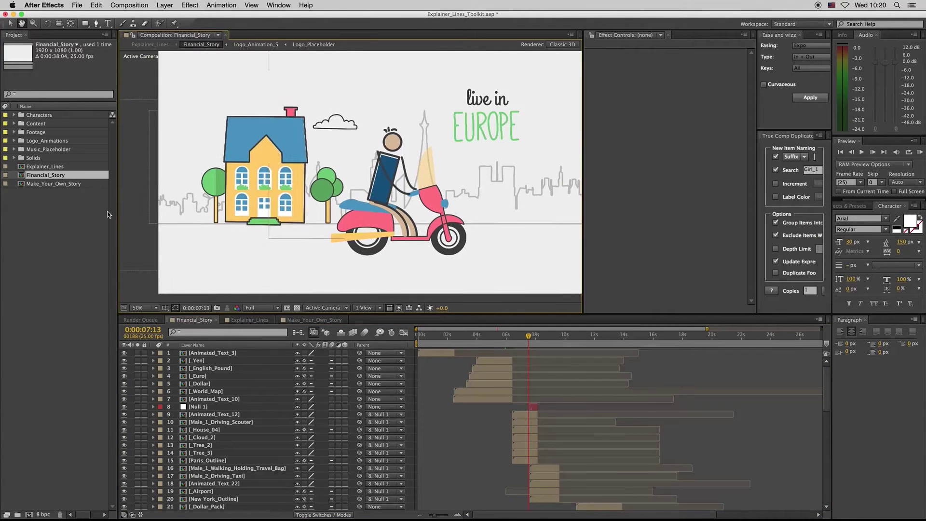
Step: View the Make_Your_Own_Story composition, and return to Explainer_Lines to preview the kids scene at 0:00:48:08
{"action": "double_click", "coordinate": [61, 185]}
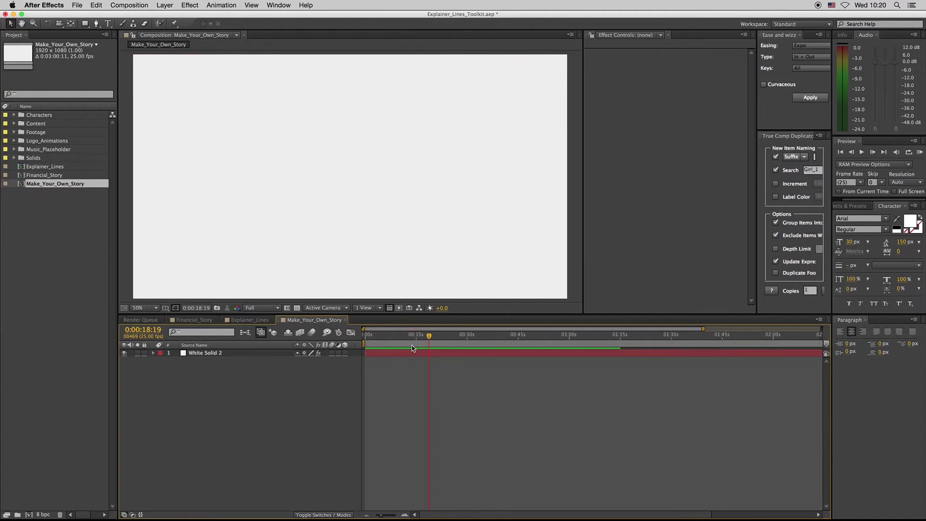
{"action": "double_click", "coordinate": [46, 167]}
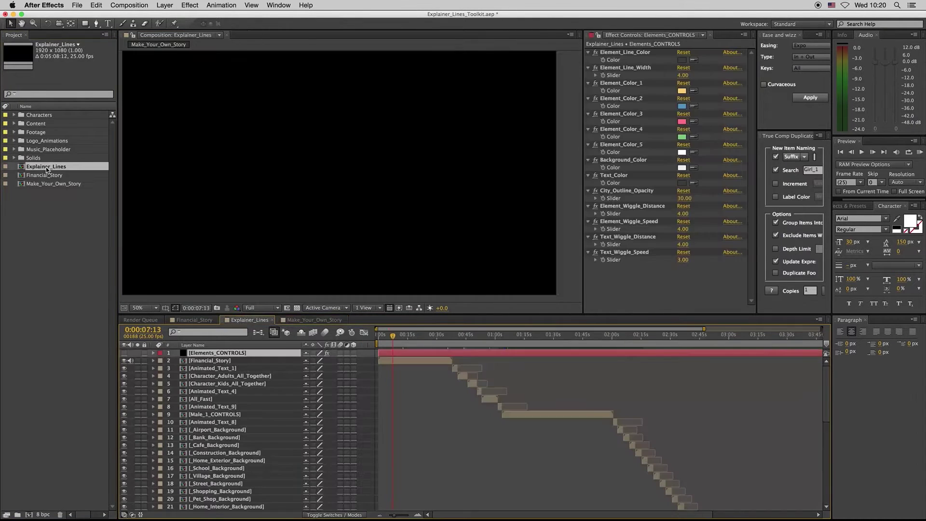
{"action": "left_click", "coordinate": [472, 337]}
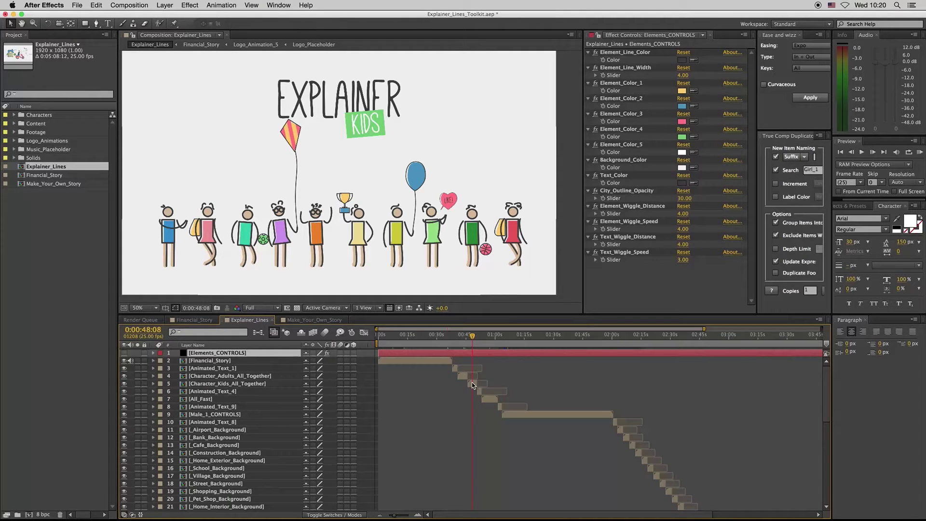
Step: Open the Male_1_CONTROLS composition from the Male_1 folder of the adult characters
{"action": "left_click", "coordinate": [14, 116]}
{"action": "left_click", "coordinate": [22, 124]}
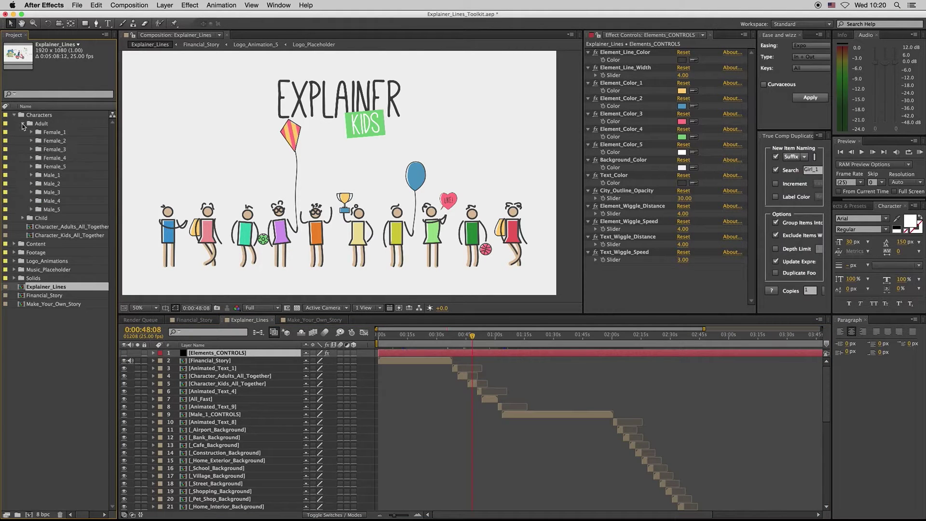
{"action": "left_click", "coordinate": [31, 175]}
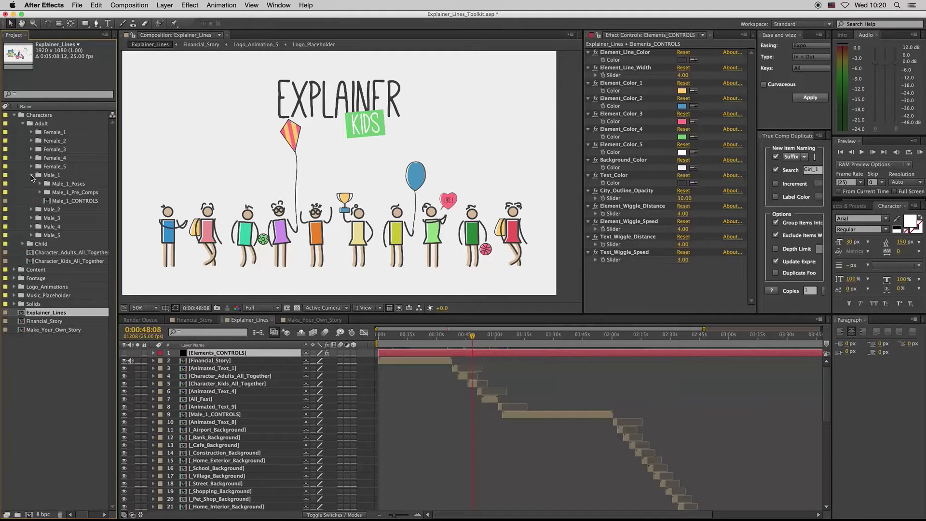
{"action": "left_click", "coordinate": [68, 201]}
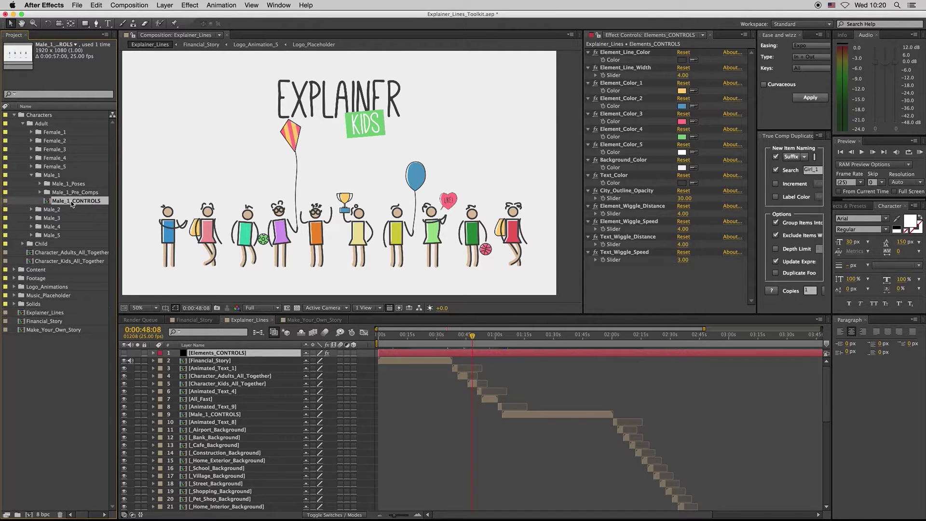
{"action": "double_click", "coordinate": [71, 201]}
Step: Show the CONTROLS layer's effects at 0:00:02:02 and hide the title/action safe guides
{"action": "left_click", "coordinate": [383, 336]}
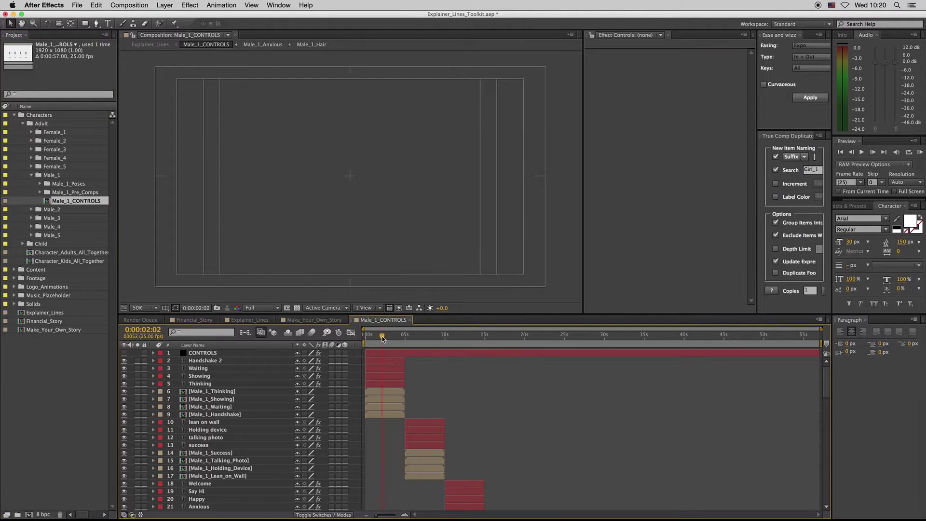
{"action": "left_click", "coordinate": [409, 355]}
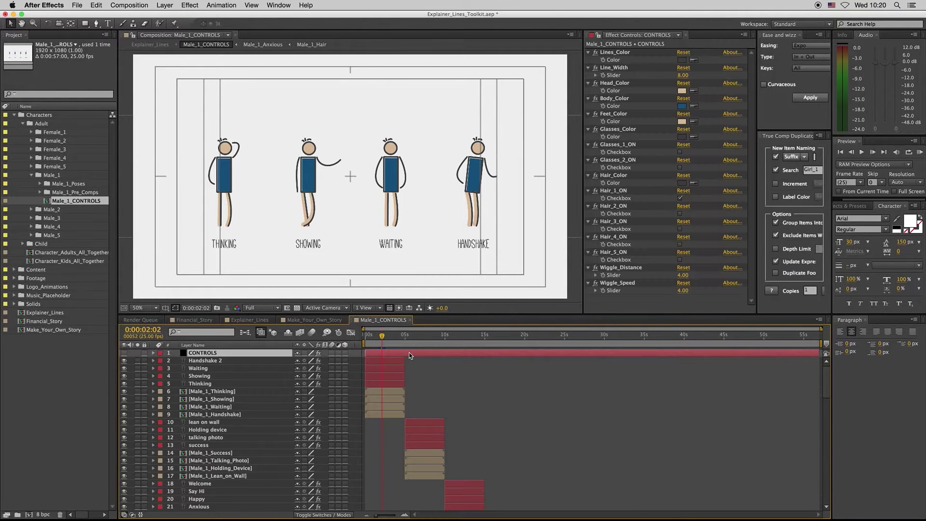
{"action": "left_click", "coordinate": [165, 308]}
{"action": "left_click", "coordinate": [183, 315]}
Step: Try red, near-white and grey as the character's Lines_Color, and cancel the colour change
{"action": "left_click", "coordinate": [626, 53]}
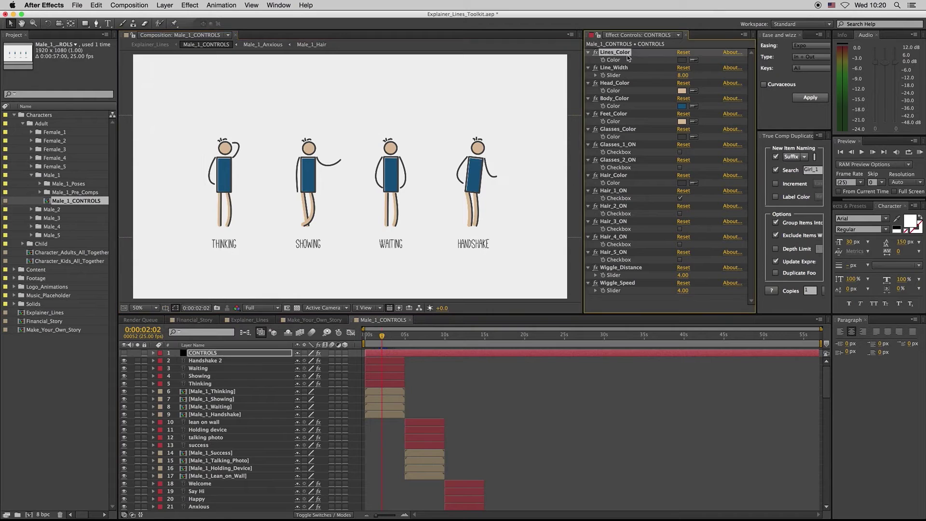
{"action": "left_click", "coordinate": [681, 60]}
{"action": "left_click_drag", "start_coordinate": [541, 351], "coordinate": [615, 279]}
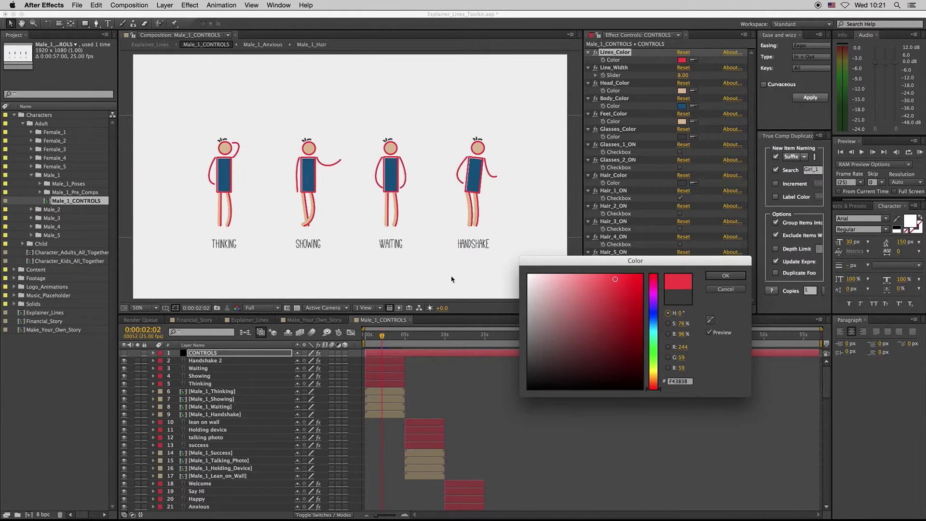
{"action": "left_click_drag", "start_coordinate": [560, 351], "coordinate": [514, 286]}
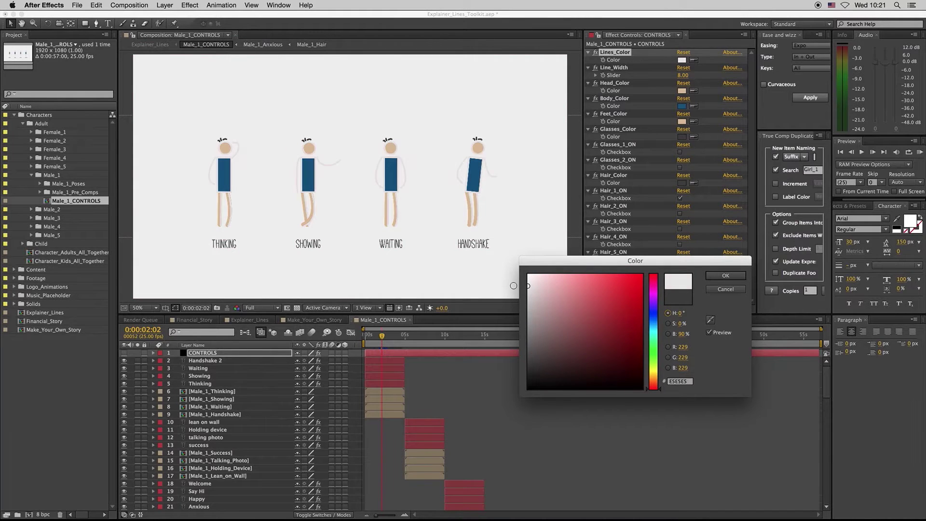
{"action": "left_click", "coordinate": [529, 327]}
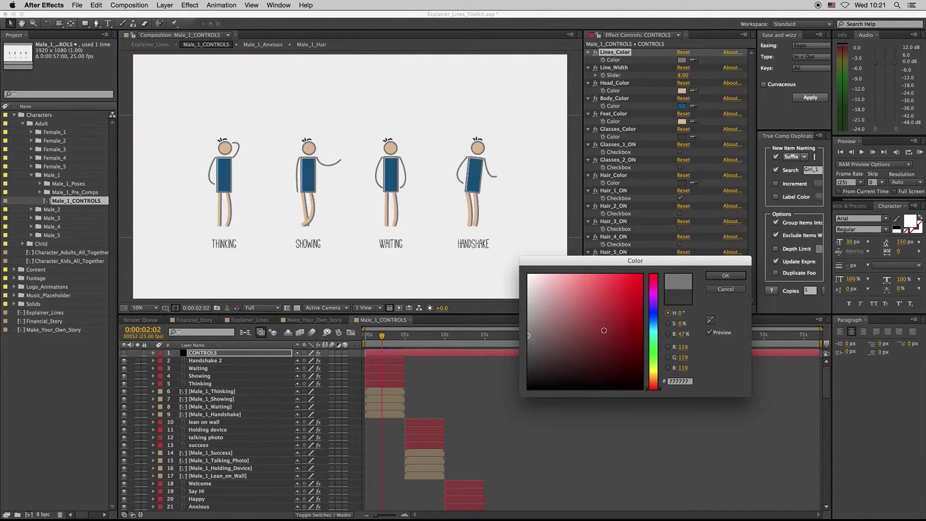
{"action": "left_click", "coordinate": [726, 288]}
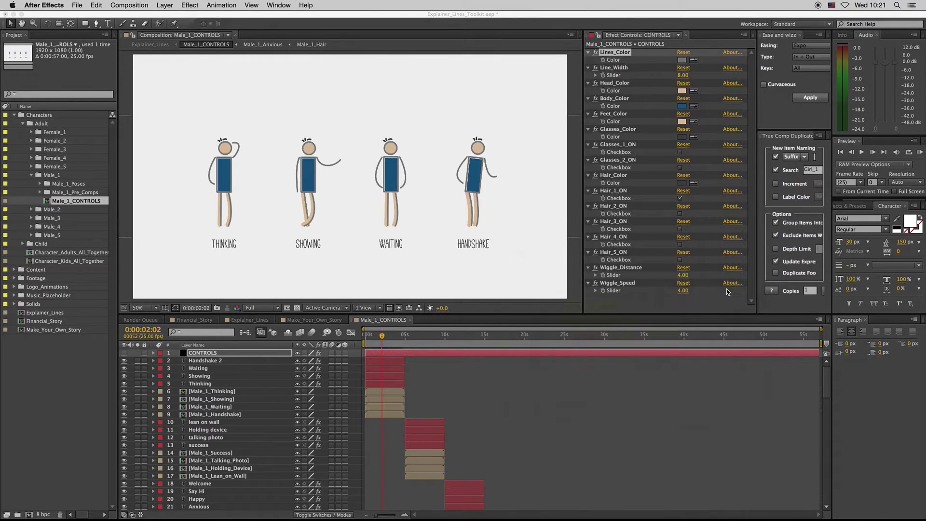
Step: Try a Line_Width of 14 for the character, and set it back to 8
{"action": "left_click", "coordinate": [683, 75]}
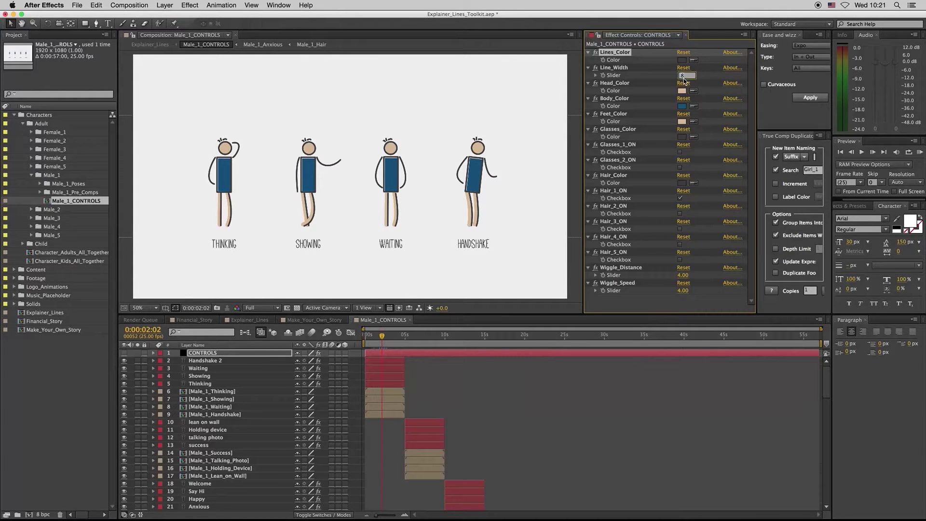
{"action": "key", "text": "Return"}
{"action": "left_click", "coordinate": [682, 75]}
{"action": "type", "text": "14"}
{"action": "key", "text": "Return"}
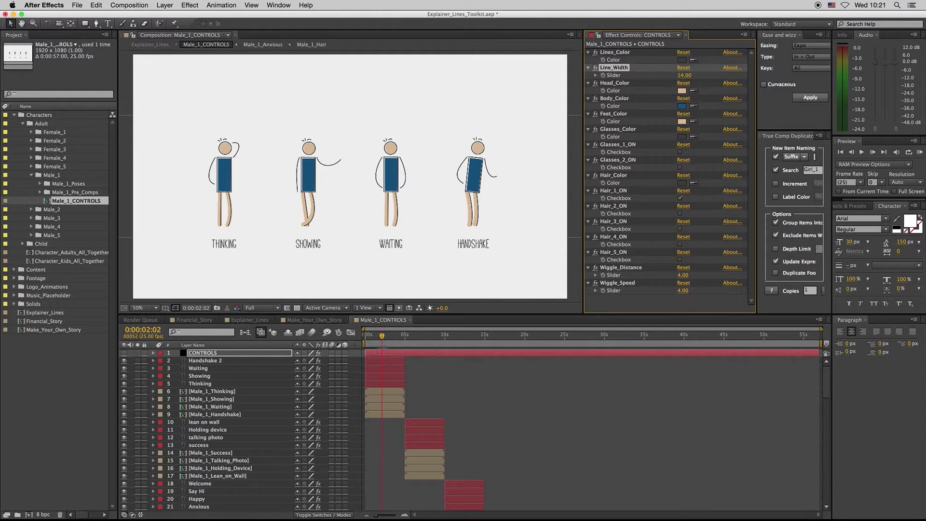
{"action": "left_click", "coordinate": [683, 76]}
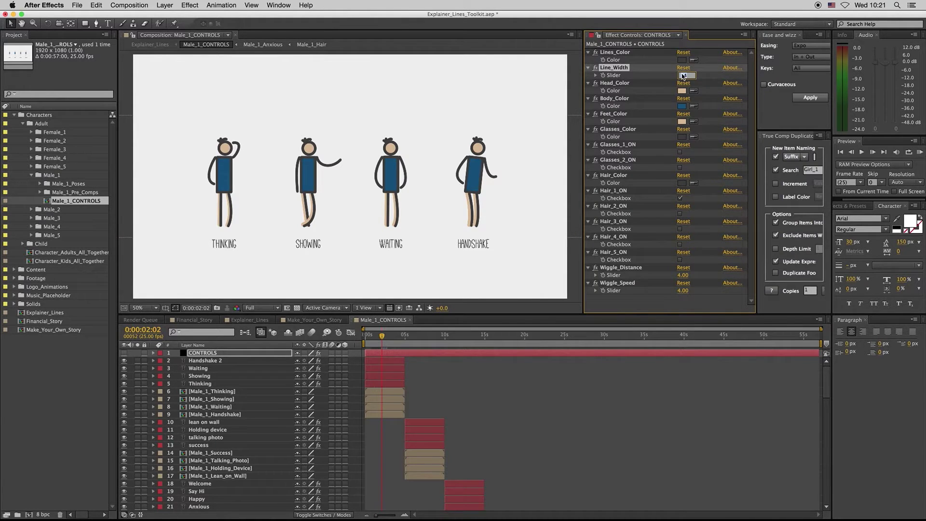
{"action": "type", "text": "8"}
{"action": "key", "text": "Return"}
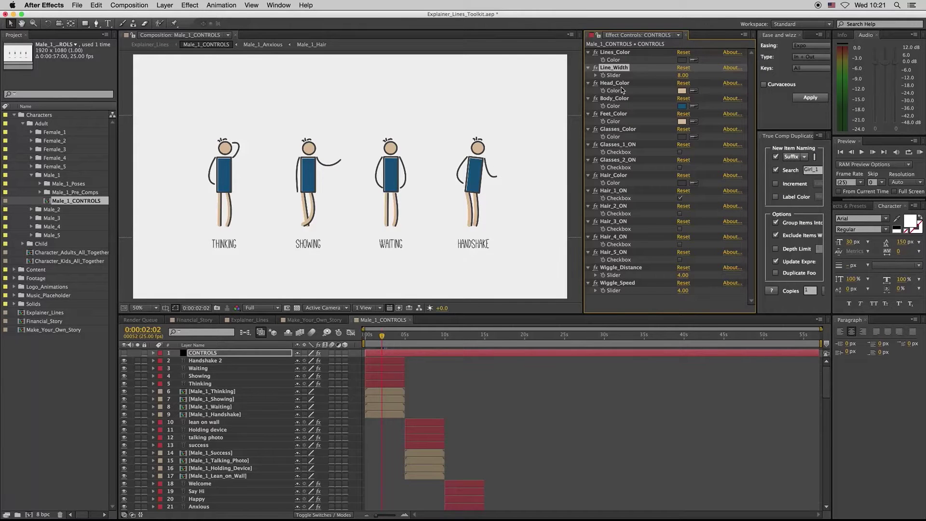
Step: Try a darker brown Head_Color for the character, and cancel the change
{"action": "left_click", "coordinate": [682, 92]}
{"action": "mouse_move", "coordinate": [560, 289]}
{"action": "left_mouse_down"}
{"action": "mouse_move", "coordinate": [580, 332]}
{"action": "mouse_move", "coordinate": [583, 307]}
{"action": "mouse_move", "coordinate": [585, 325]}
{"action": "left_mouse_up"}
{"action": "left_click", "coordinate": [725, 289]}
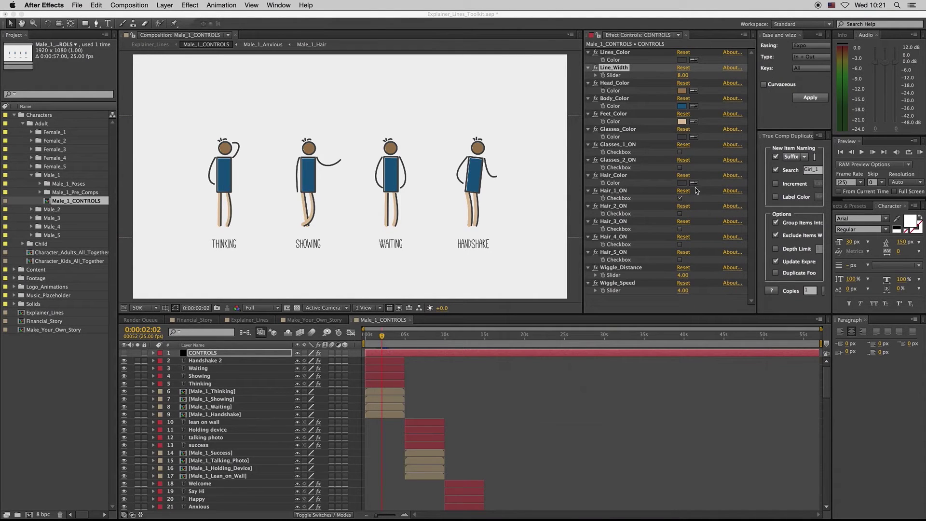
Step: Change the character's Feet_Color to black (000000), and undo the change
{"action": "left_click", "coordinate": [682, 121]}
{"action": "left_click_drag", "start_coordinate": [591, 347], "coordinate": [502, 388]}
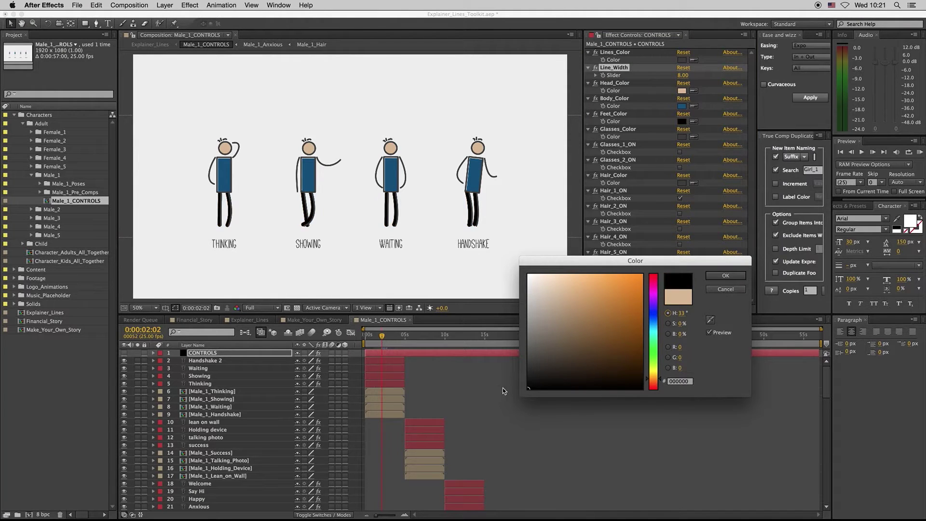
{"action": "left_click", "coordinate": [728, 277]}
{"action": "key", "text": "ctrl+z"}
Step: Try a different hue for the character's Body_Color, and cancel the change
{"action": "left_click", "coordinate": [682, 107]}
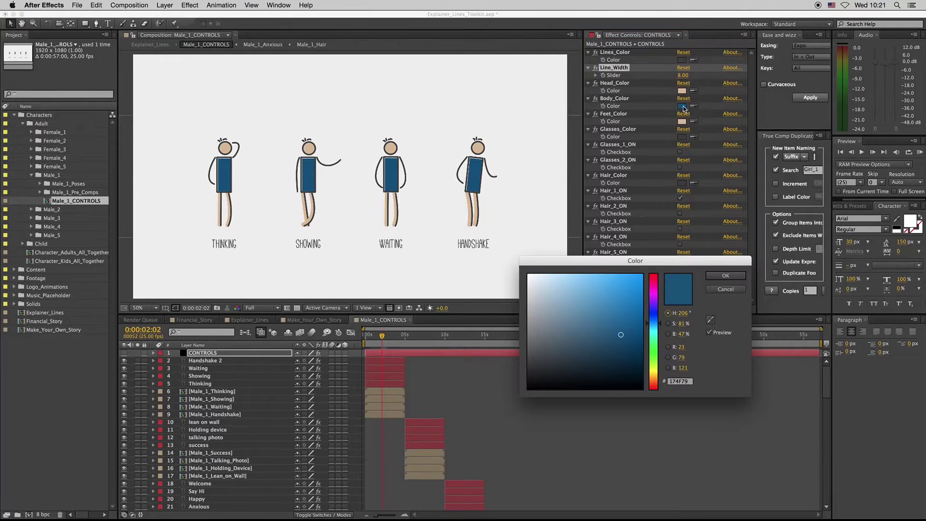
{"action": "left_click_drag", "start_coordinate": [661, 314], "coordinate": [656, 282]}
{"action": "left_click", "coordinate": [725, 289]}
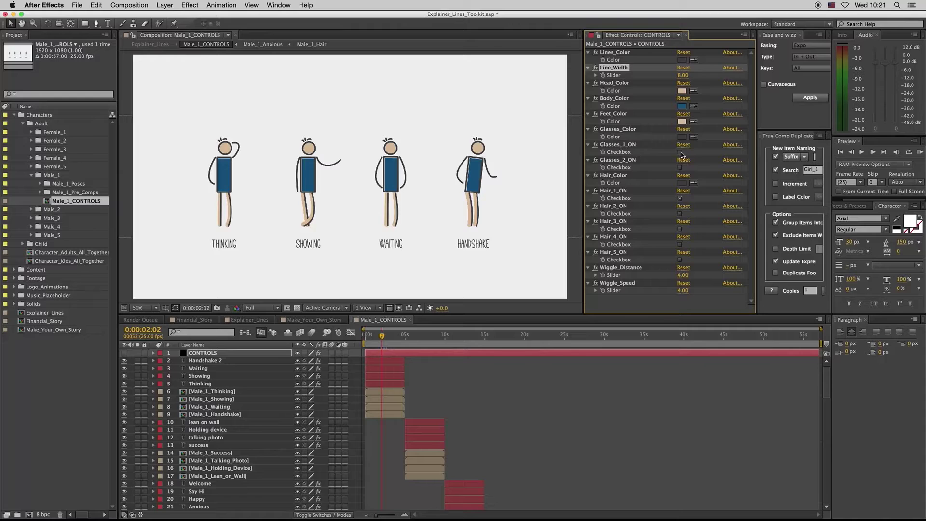
Step: Switch Glasses_1_ON on and off again, and enable Glasses_2_ON for the character
{"action": "left_click", "coordinate": [680, 152]}
{"action": "left_click", "coordinate": [680, 152]}
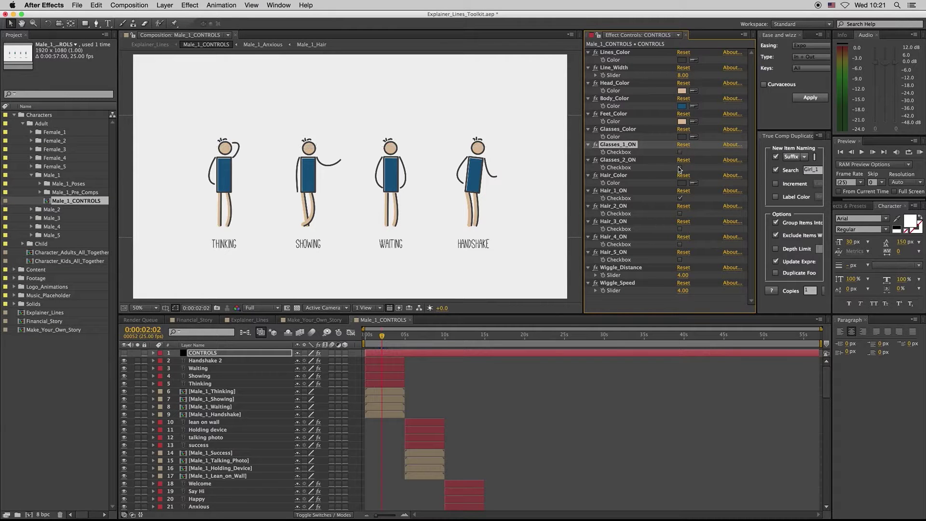
{"action": "left_click", "coordinate": [680, 168]}
Step: Try a different Glasses_Color for the character, and cancel the change
{"action": "left_click", "coordinate": [681, 137]}
{"action": "left_click_drag", "start_coordinate": [631, 303], "coordinate": [638, 292]}
{"action": "left_click", "coordinate": [725, 289]}
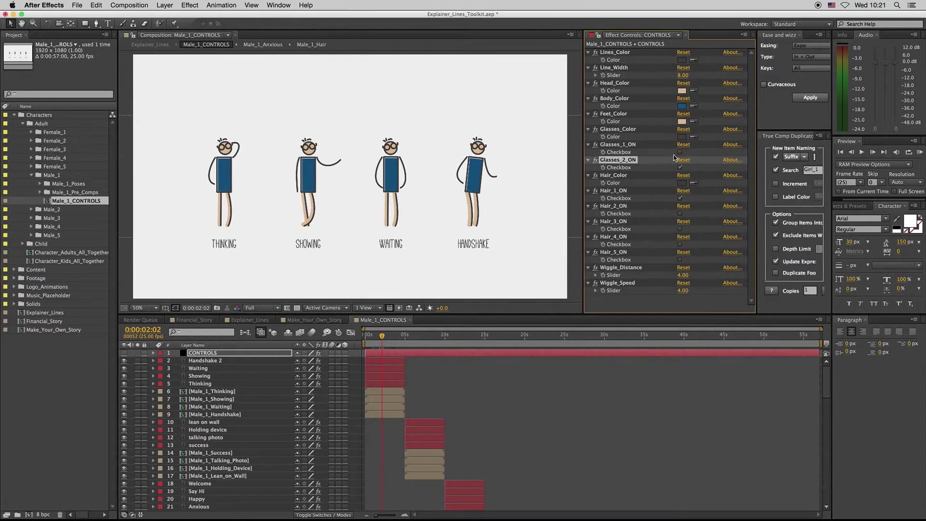
Step: Disable Glasses_2_ON and enable Glasses_1_ON for the character
{"action": "left_click", "coordinate": [680, 167]}
{"action": "left_click", "coordinate": [680, 153]}
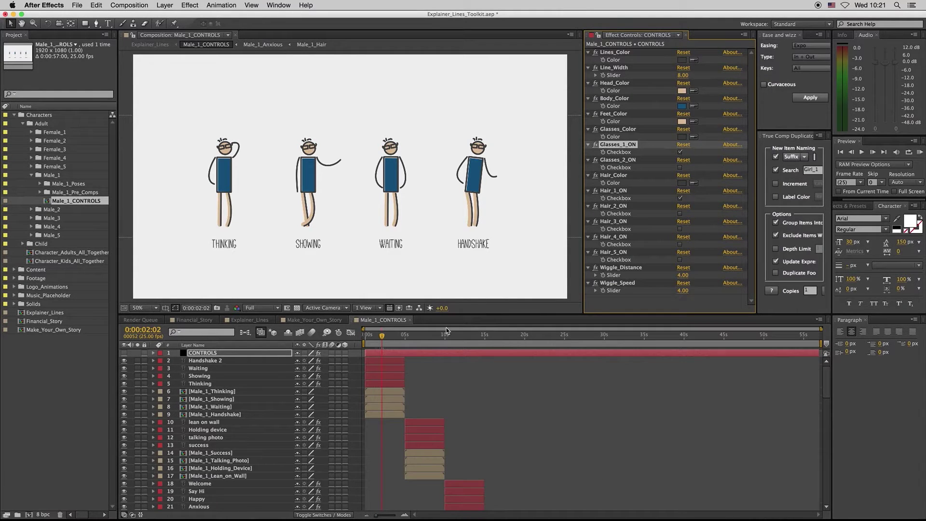
Step: Try a reddish Hair_Color for the character, and cancel the change
{"action": "left_click", "coordinate": [685, 183]}
{"action": "left_click", "coordinate": [600, 318]}
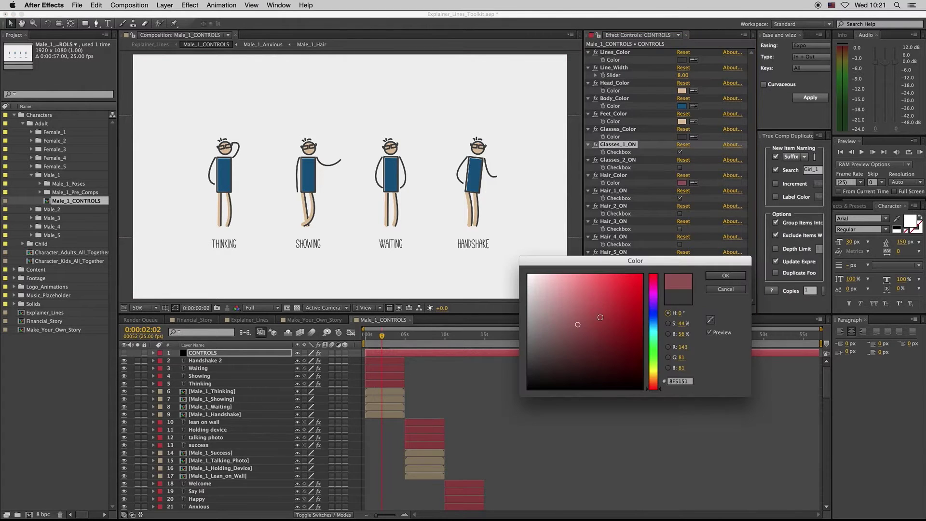
{"action": "left_click", "coordinate": [727, 290]}
Step: Replace the Hair_1_ON hairstyle with Hair_4_ON, trying Hair_5_ON in between
{"action": "left_click", "coordinate": [681, 199]}
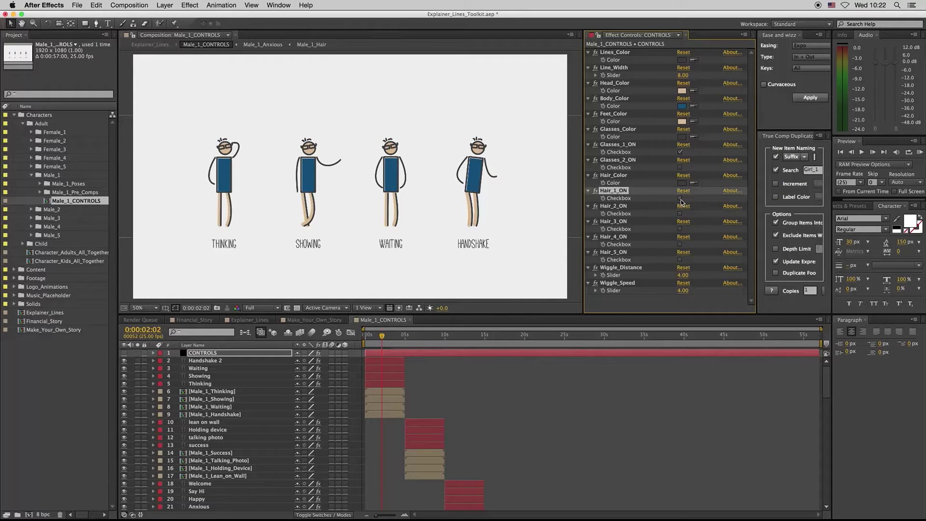
{"action": "left_click", "coordinate": [681, 200]}
{"action": "left_click", "coordinate": [680, 260]}
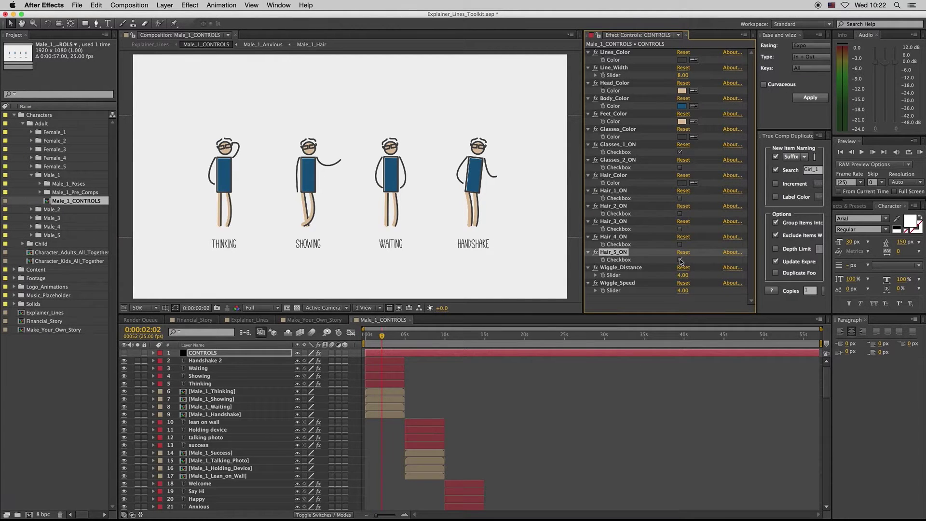
{"action": "left_click", "coordinate": [680, 260]}
{"action": "left_click", "coordinate": [680, 245]}
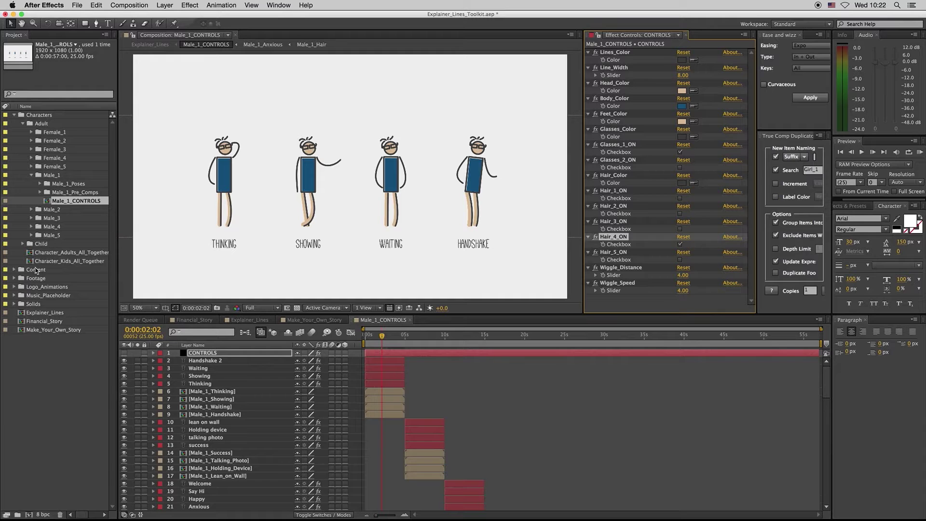
Step: Examine the Male_1_Hair composition in the Male_1_Pre_Comps folder, and return to Male_1_CONTROLS
{"action": "left_click", "coordinate": [40, 193]}
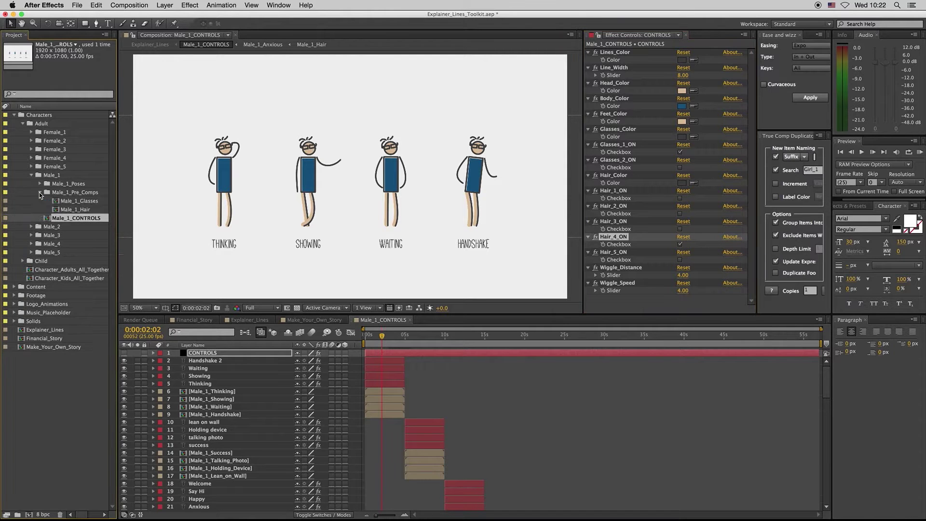
{"action": "double_click", "coordinate": [74, 209]}
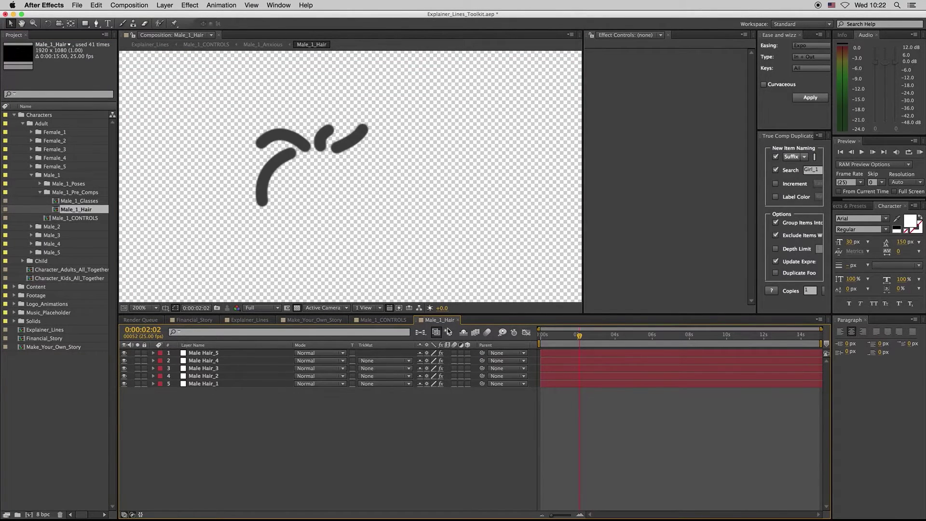
{"action": "left_click", "coordinate": [382, 320]}
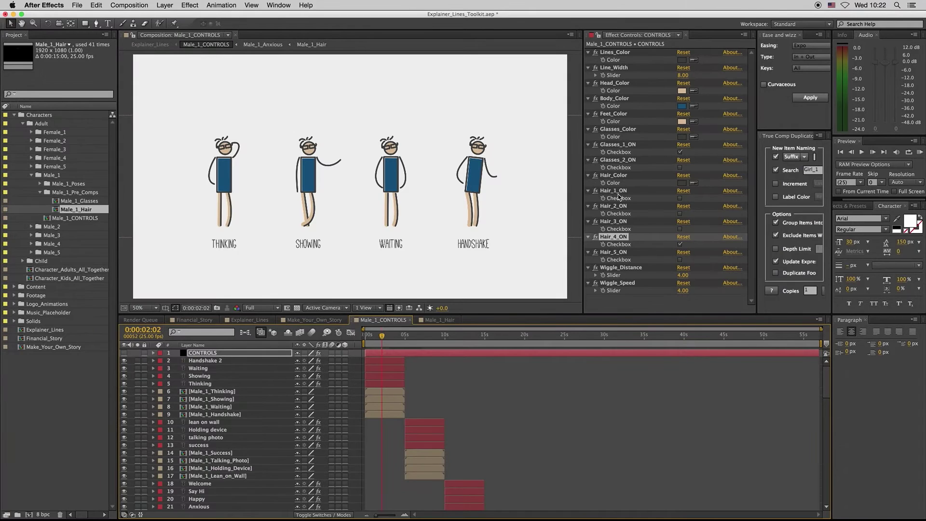
Step: Replace the Hair_4_ON hairstyle with Hair_5_ON, trying Hair_3_ON in between
{"action": "left_click", "coordinate": [680, 244]}
{"action": "left_click", "coordinate": [680, 229]}
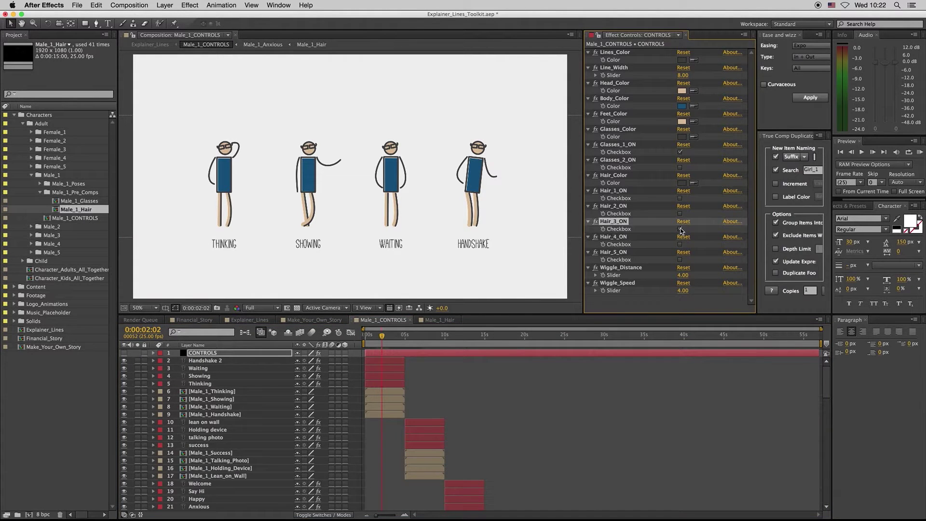
{"action": "left_click", "coordinate": [680, 229]}
{"action": "left_click", "coordinate": [679, 256]}
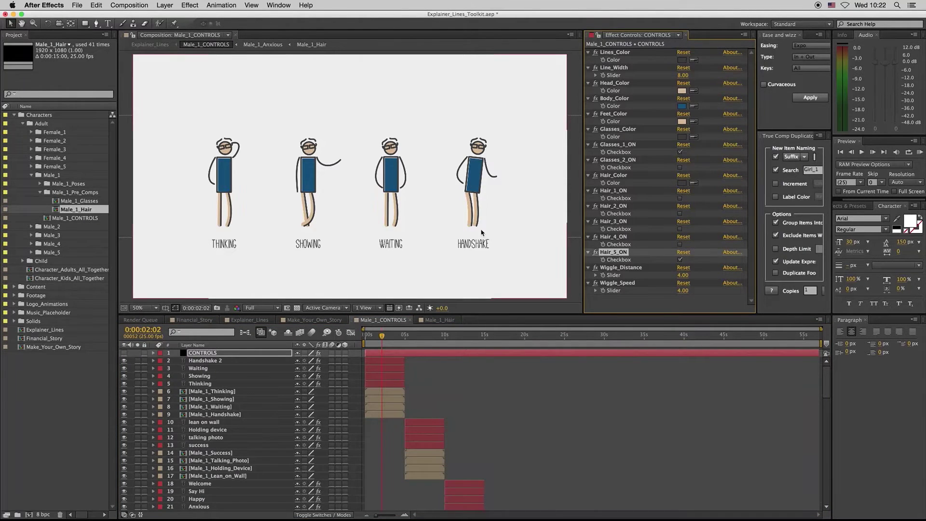
{"action": "left_click", "coordinate": [680, 260]}
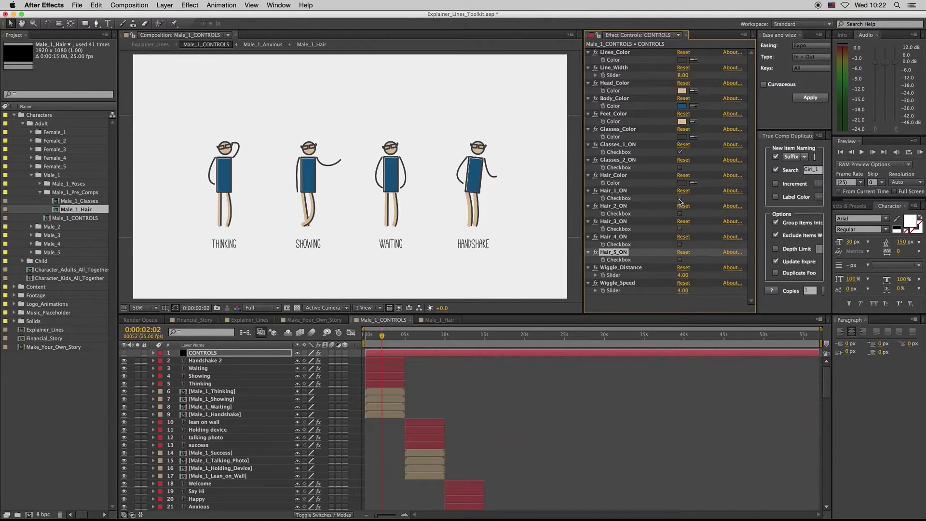
{"action": "left_click", "coordinate": [680, 259]}
Step: Draw a third curved hair stroke as a mask on the Male Hair_5 layer of Male_1_Hair, and check it in Male_1_CONTROLS
{"action": "left_click", "coordinate": [442, 321]}
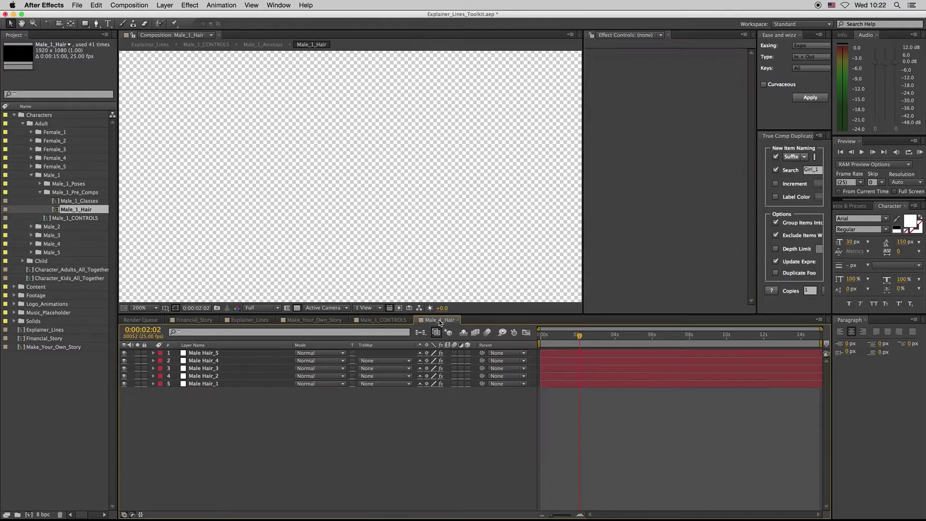
{"action": "left_click", "coordinate": [207, 354]}
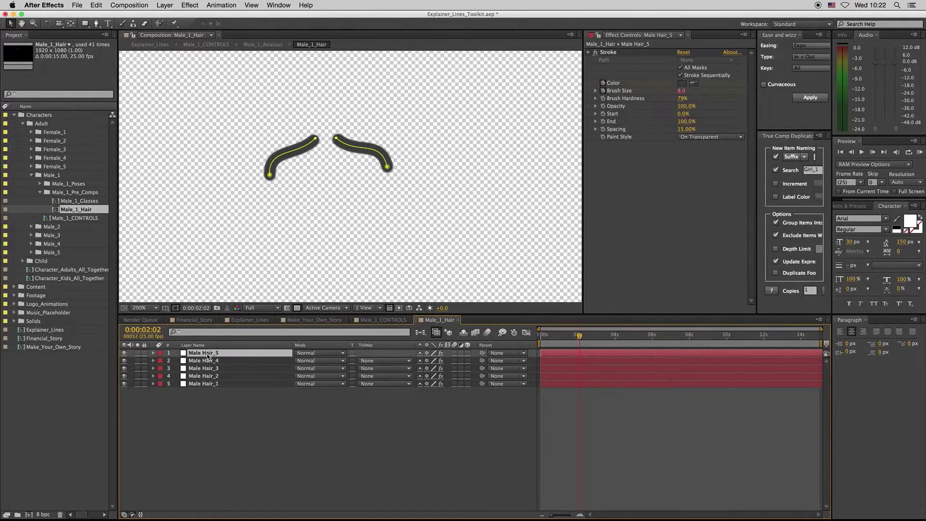
{"action": "key", "text": "m"}
{"action": "left_click", "coordinate": [199, 361]}
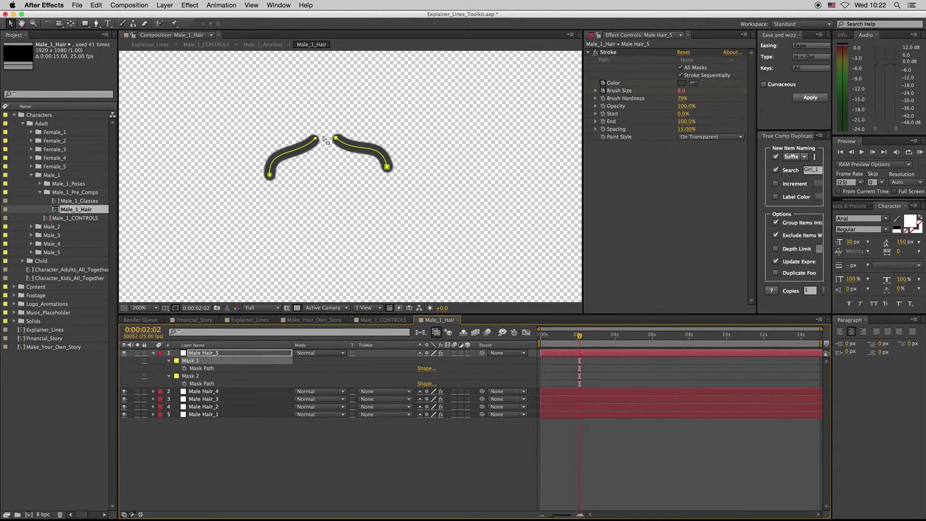
{"action": "key", "text": "g"}
{"action": "left_click", "coordinate": [325, 136]}
{"action": "mouse_move", "coordinate": [344, 114]}
{"action": "left_mouse_down"}
{"action": "mouse_move", "coordinate": [385, 117]}
{"action": "mouse_move", "coordinate": [371, 113]}
{"action": "left_mouse_up"}
{"action": "left_click", "coordinate": [9, 24]}
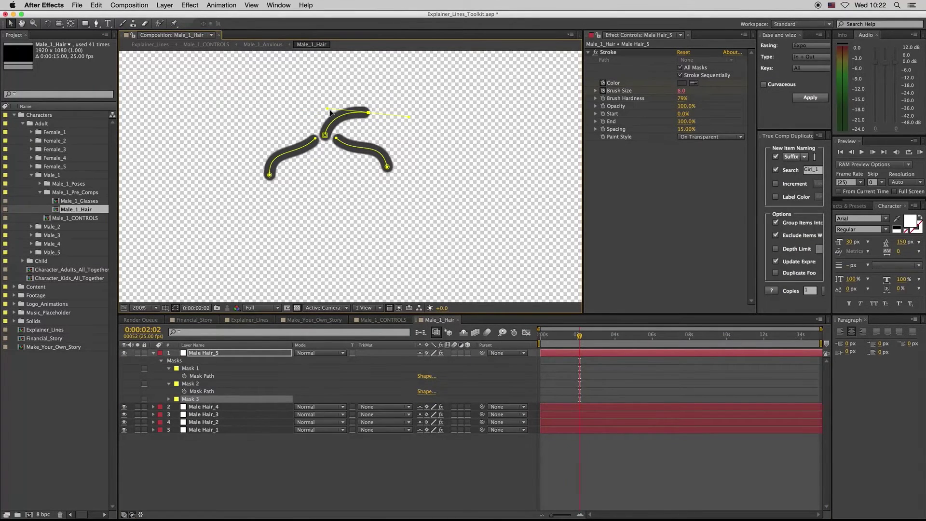
{"action": "left_click", "coordinate": [391, 320]}
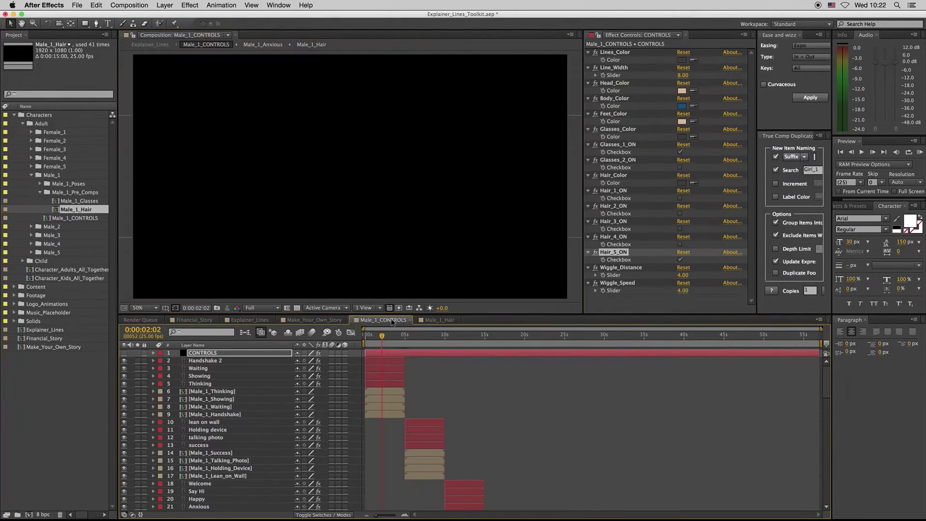
Step: Delete Mask 3 from the Male Hair_5 layer and close the Male_1_Hair composition
{"action": "left_click", "coordinate": [436, 321]}
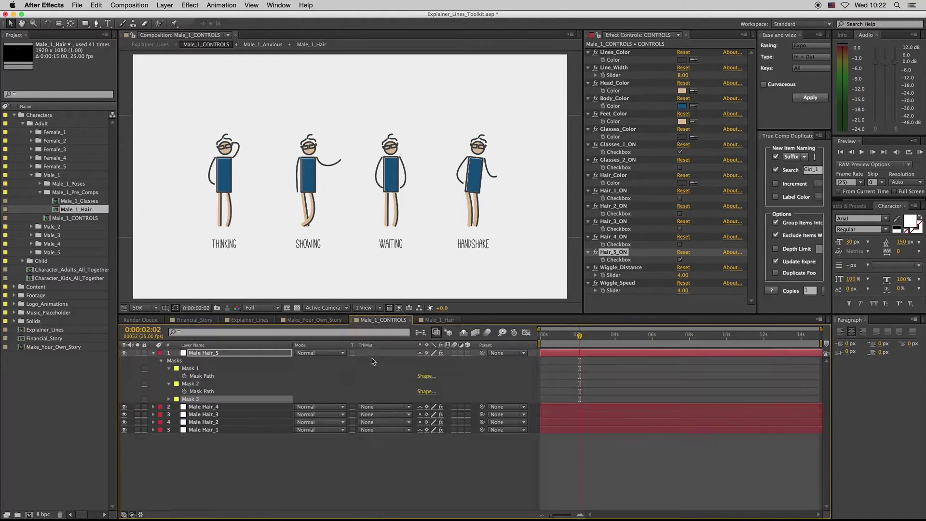
{"action": "left_click", "coordinate": [280, 456]}
{"action": "left_click", "coordinate": [191, 401]}
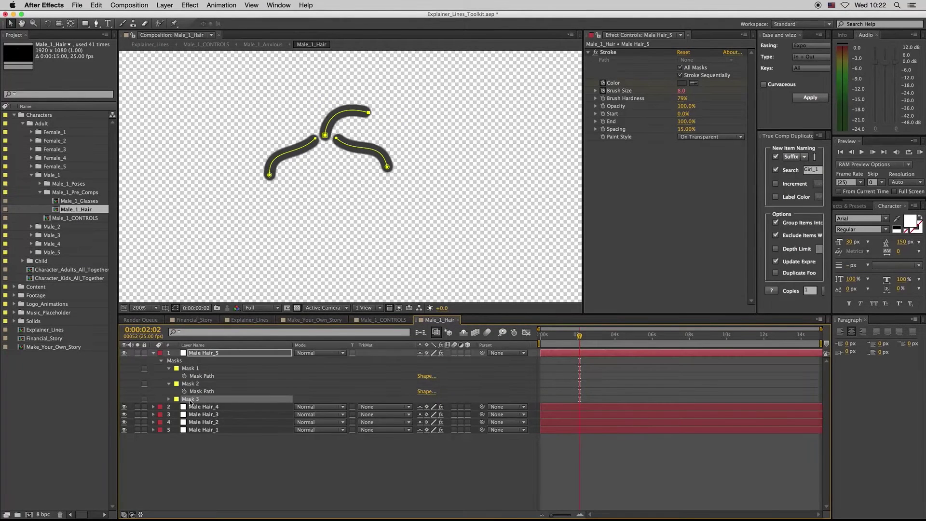
{"action": "key", "text": "F2"}
{"action": "left_click", "coordinate": [153, 353]}
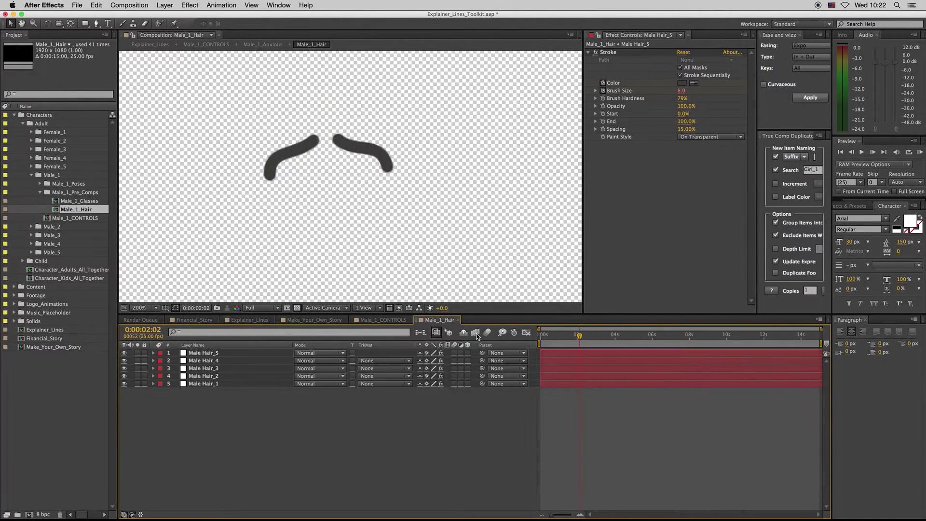
{"action": "left_click", "coordinate": [458, 320]}
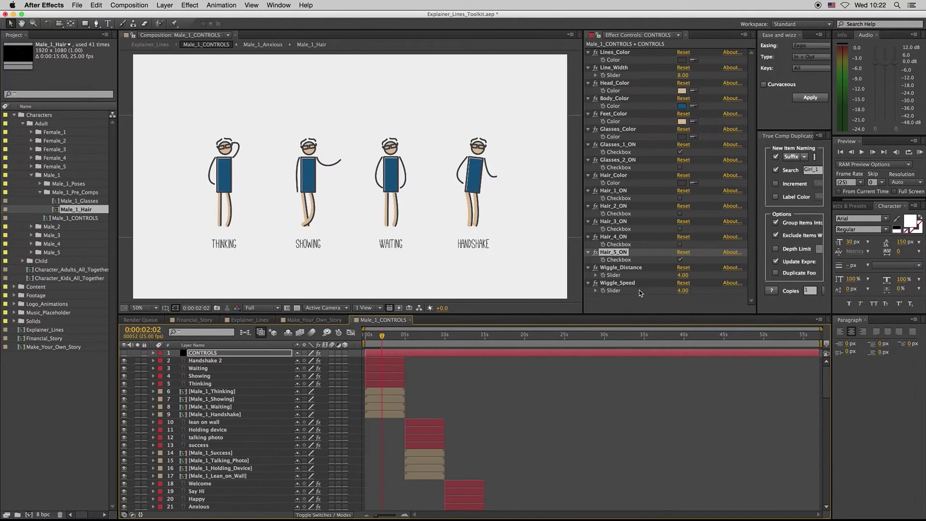
Step: Preview the characters' wiggle around 0:00:01:15 in Male_1_CONTROLS
{"action": "left_click", "coordinate": [636, 268]}
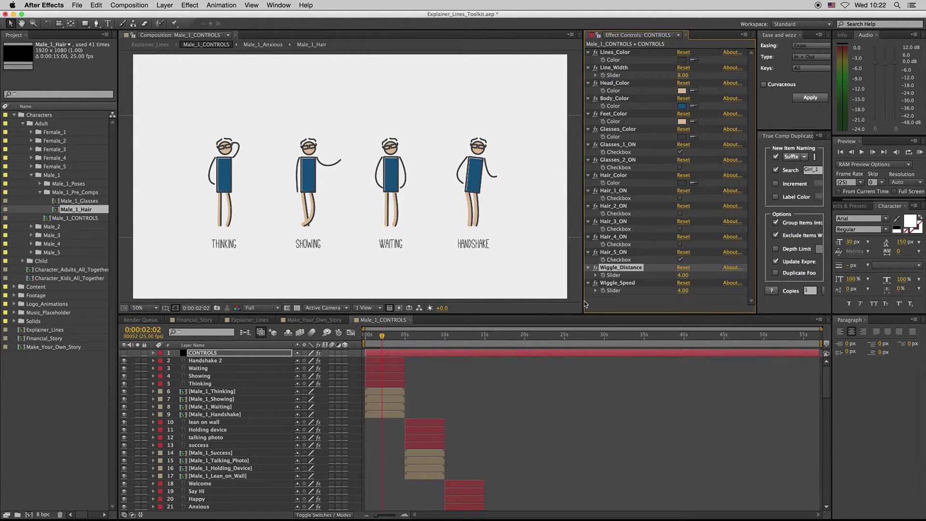
{"action": "left_click", "coordinate": [394, 361]}
{"action": "left_click", "coordinate": [378, 336]}
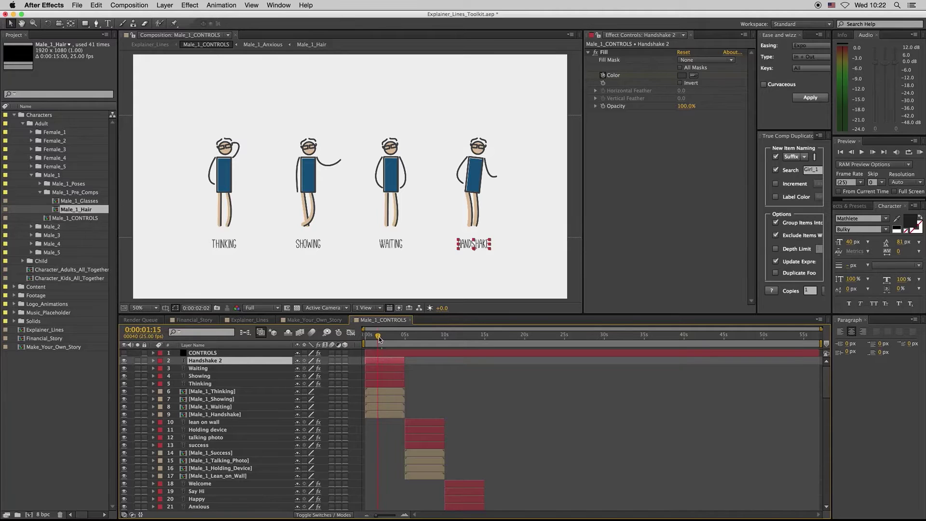
{"action": "left_click_drag", "start_coordinate": [379, 340], "coordinate": [381, 340]}
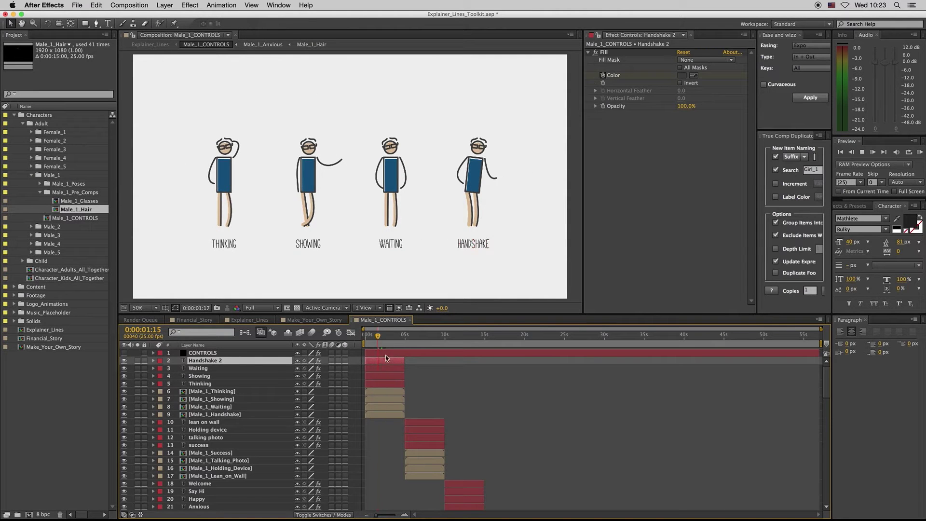
Step: Set Wiggle_Distance to 0 on the CONTROLS layer and preview the poses up to 0:00:02:05
{"action": "left_click", "coordinate": [386, 354]}
{"action": "left_click", "coordinate": [682, 276]}
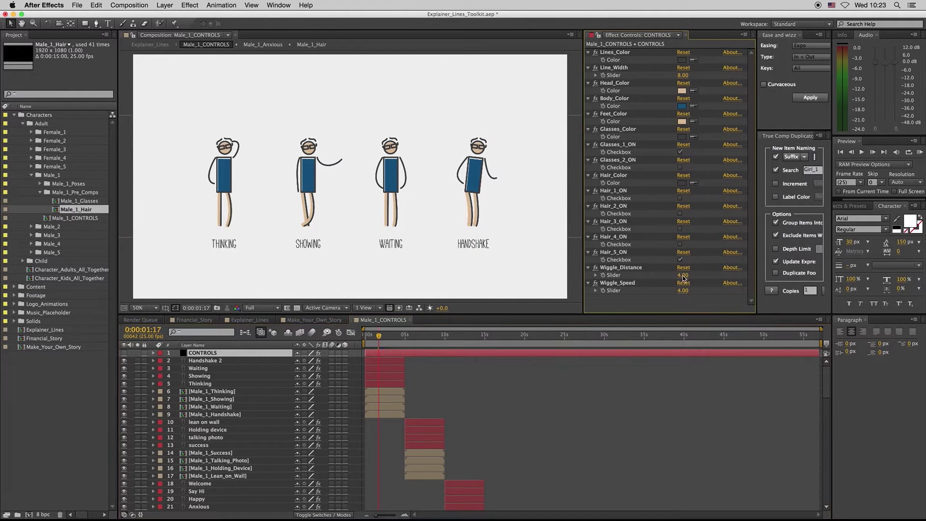
{"action": "type", "text": "0"}
{"action": "key", "text": "Return"}
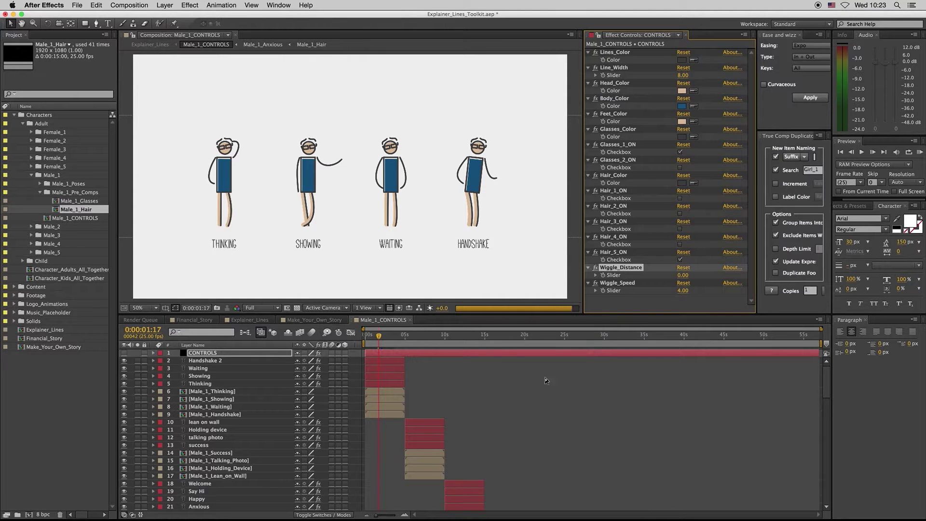
{"action": "left_click_drag", "start_coordinate": [380, 339], "coordinate": [383, 340]}
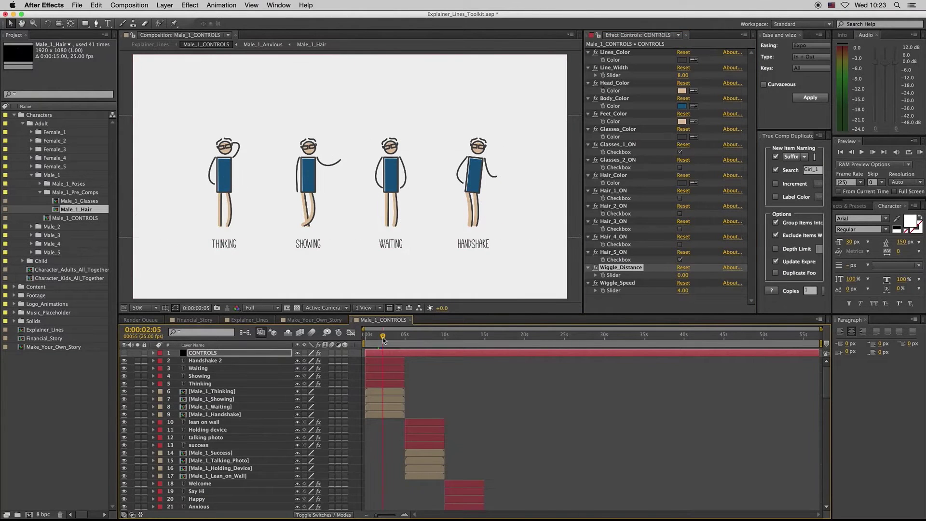
Step: Try a Wiggle_Distance of 23 for the character, and restore the value to 4
{"action": "left_click", "coordinate": [684, 275]}
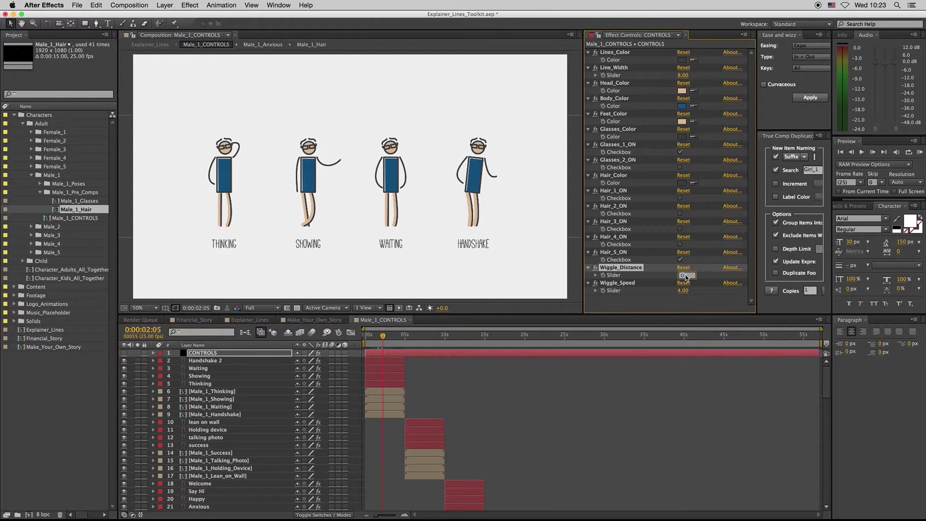
{"action": "type", "text": "23"}
{"action": "key", "text": "Return"}
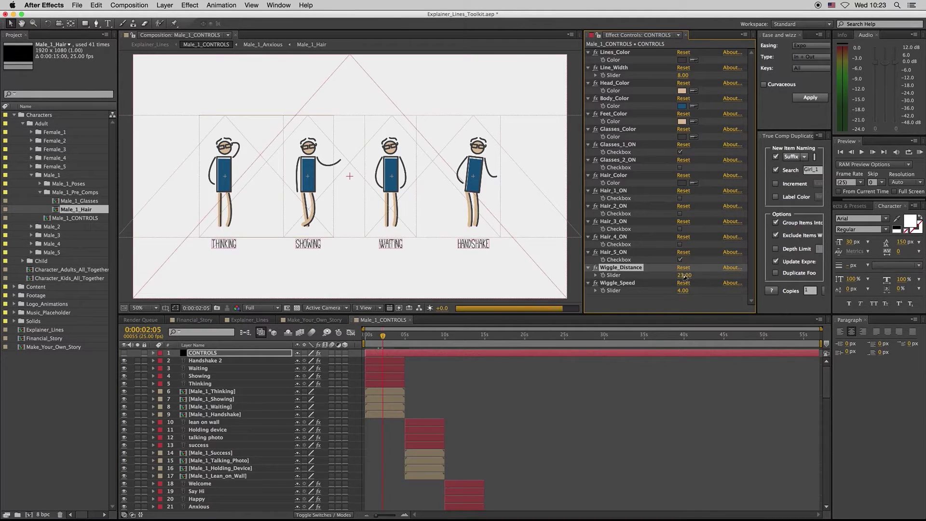
{"action": "left_click", "coordinate": [685, 275]}
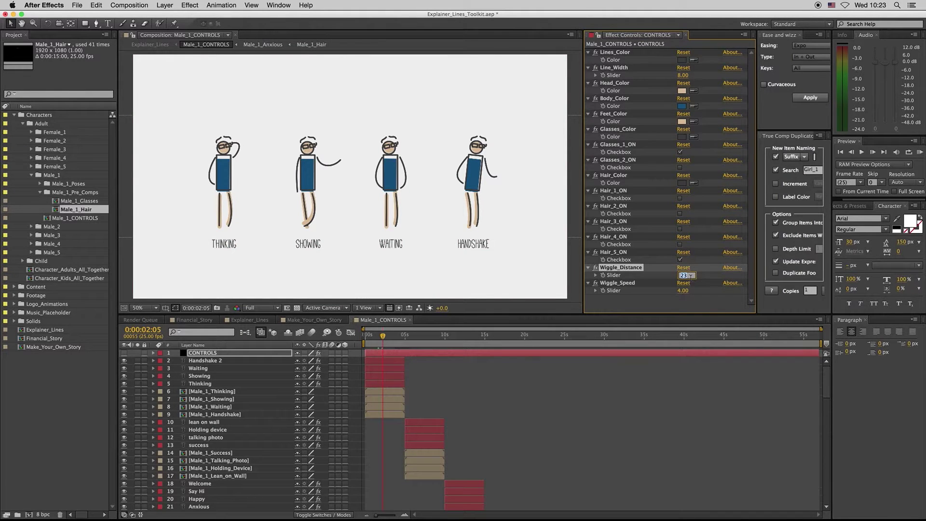
{"action": "type", "text": "4"}
{"action": "key", "text": "Return"}
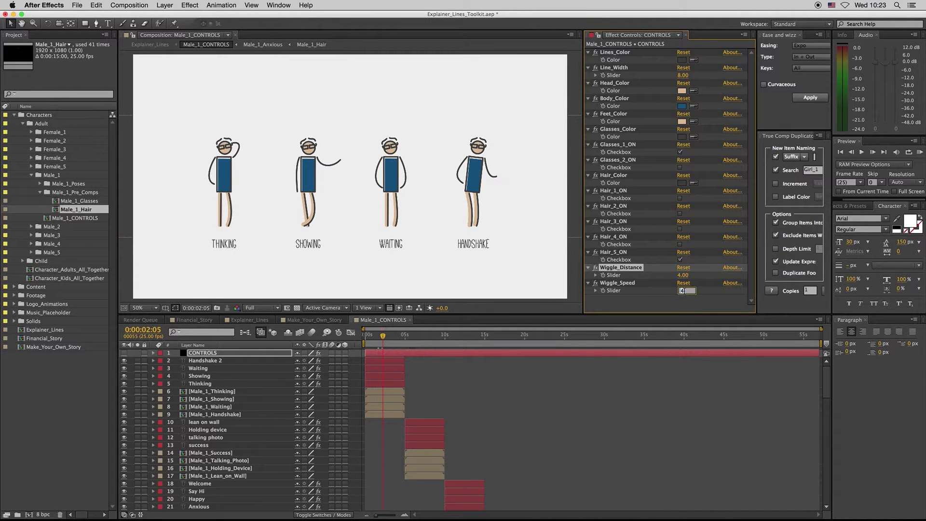
{"action": "key", "text": "Return"}
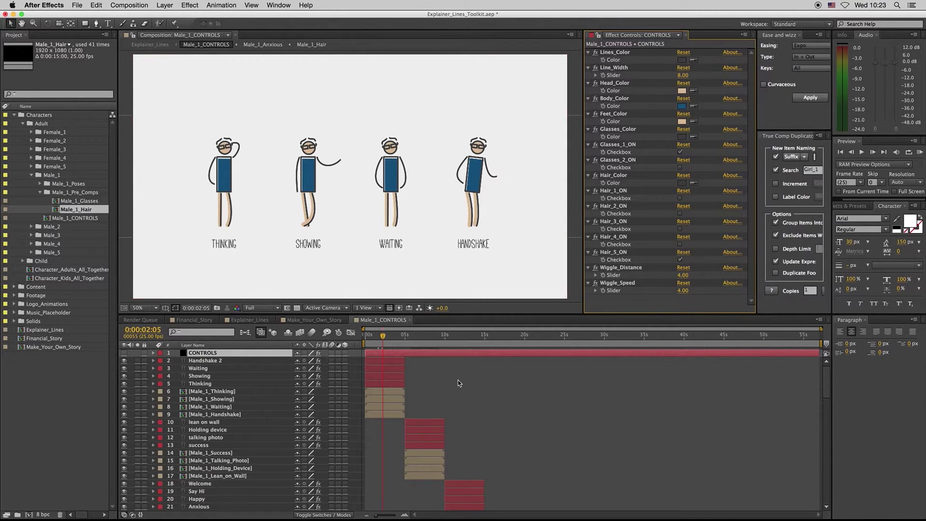
Step: Close Male_1_CONTROLS and open the Male_2_CONTROLS composition from the Male_2 folder
{"action": "left_click", "coordinate": [410, 320]}
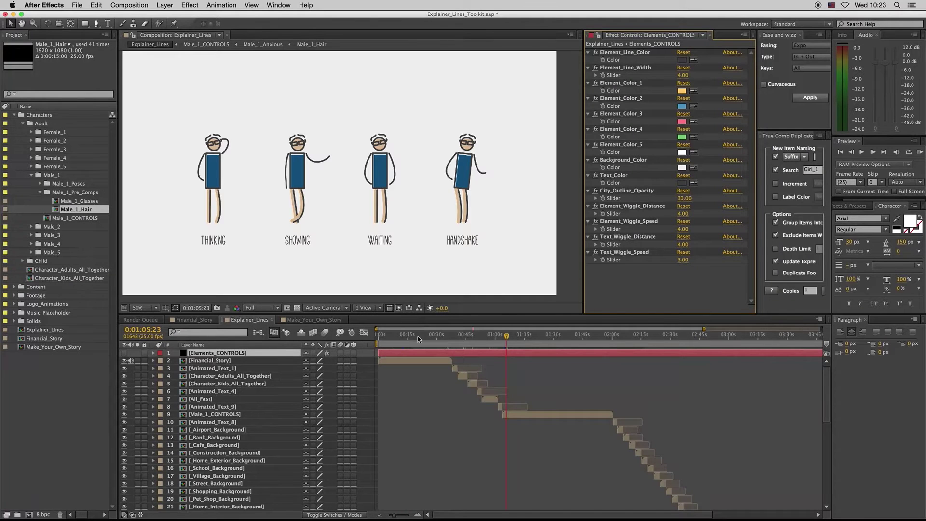
{"action": "left_click", "coordinate": [32, 175]}
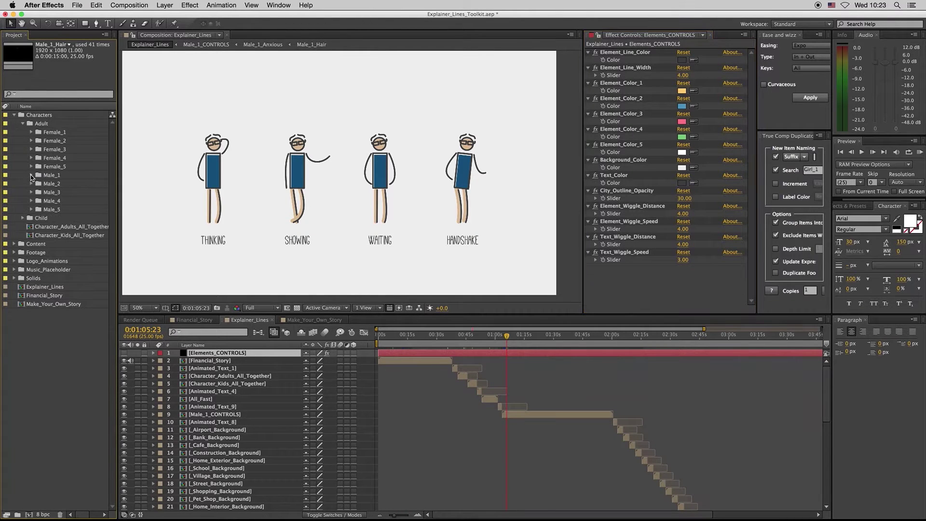
{"action": "left_click", "coordinate": [31, 184]}
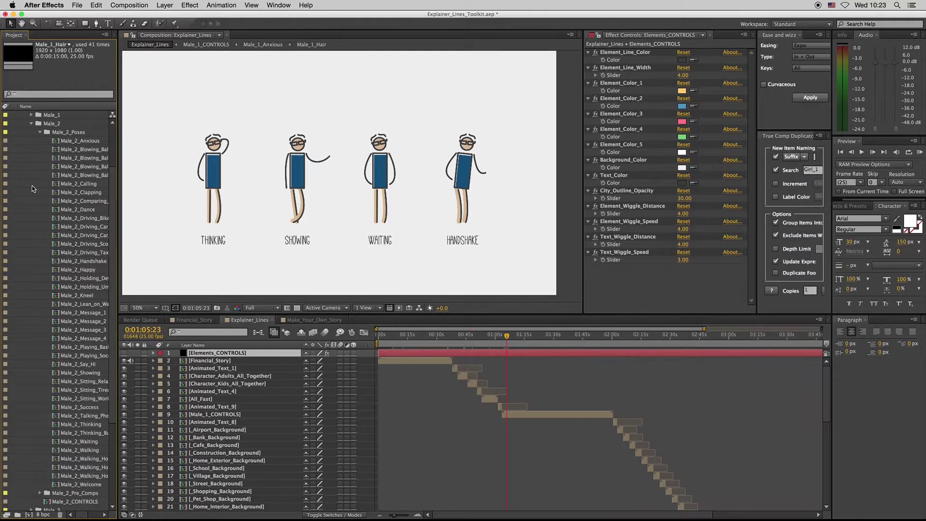
{"action": "left_click", "coordinate": [41, 133]}
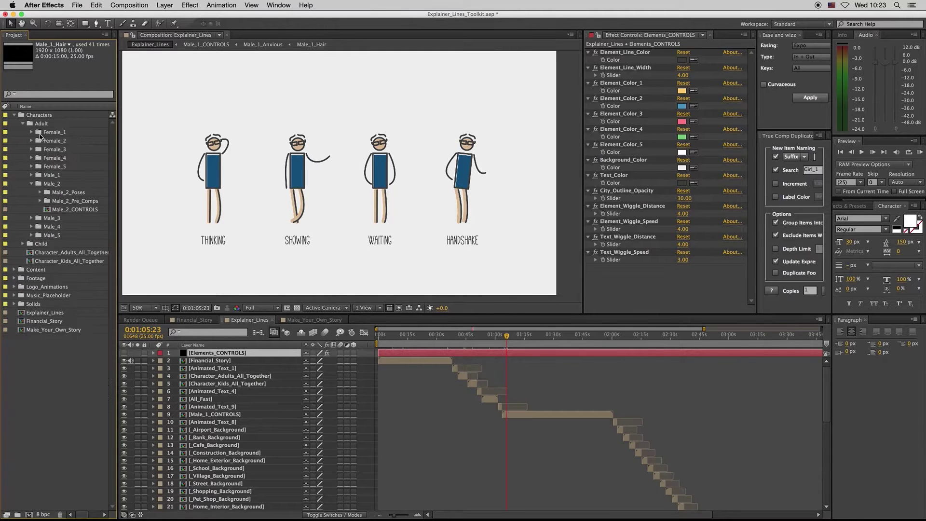
{"action": "double_click", "coordinate": [64, 209]}
Step: Show the Male_2 poses at 0:00:02:14 and the effects of the CONTROLS layer
{"action": "left_click", "coordinate": [555, 335]}
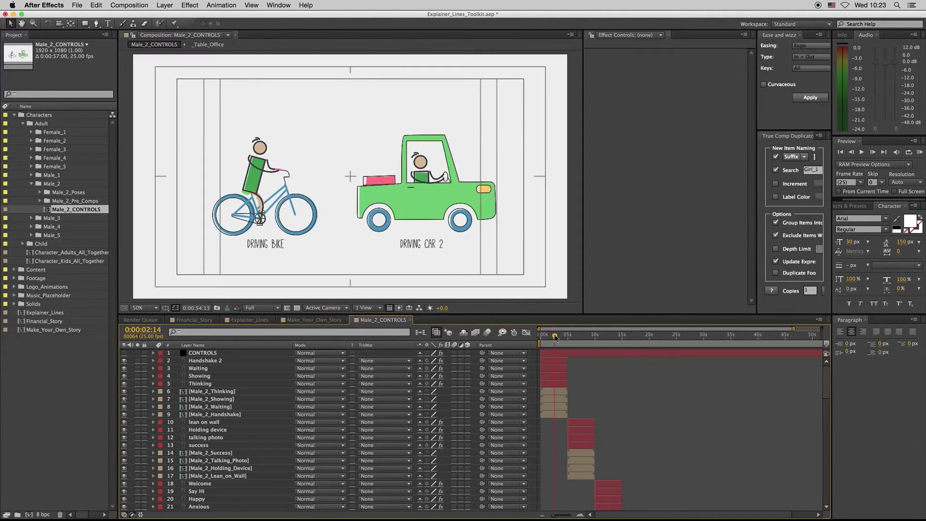
{"action": "left_click", "coordinate": [556, 362]}
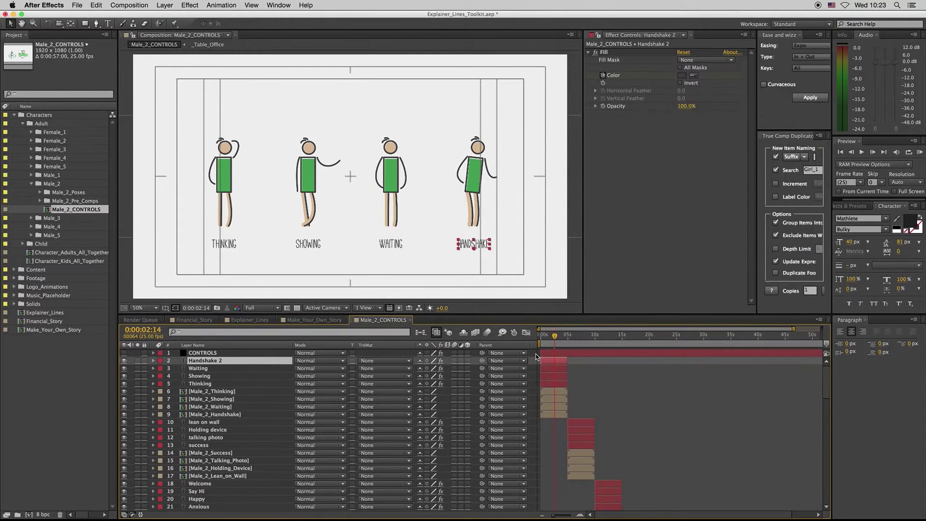
{"action": "left_click", "coordinate": [560, 352]}
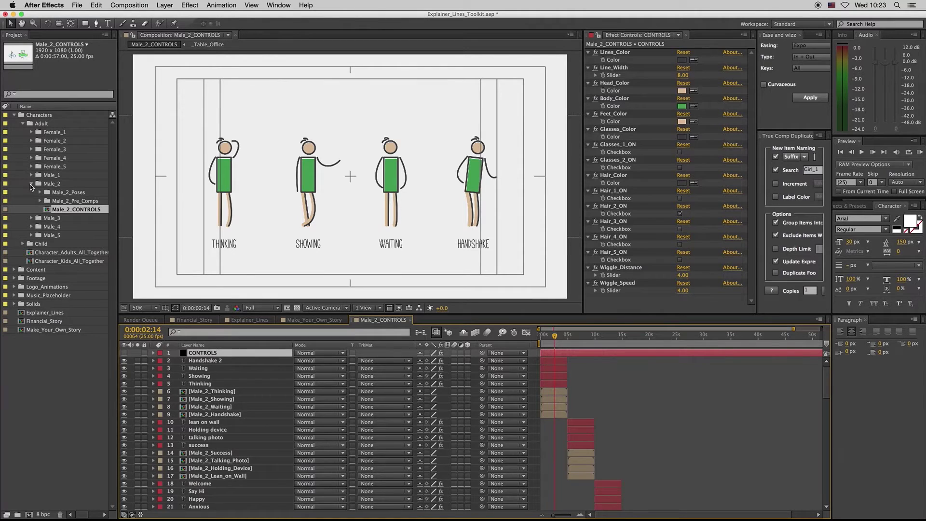
Step: Collapse the Male_2 and Adult folders and list the characters in the Child folder
{"action": "left_click", "coordinate": [30, 188]}
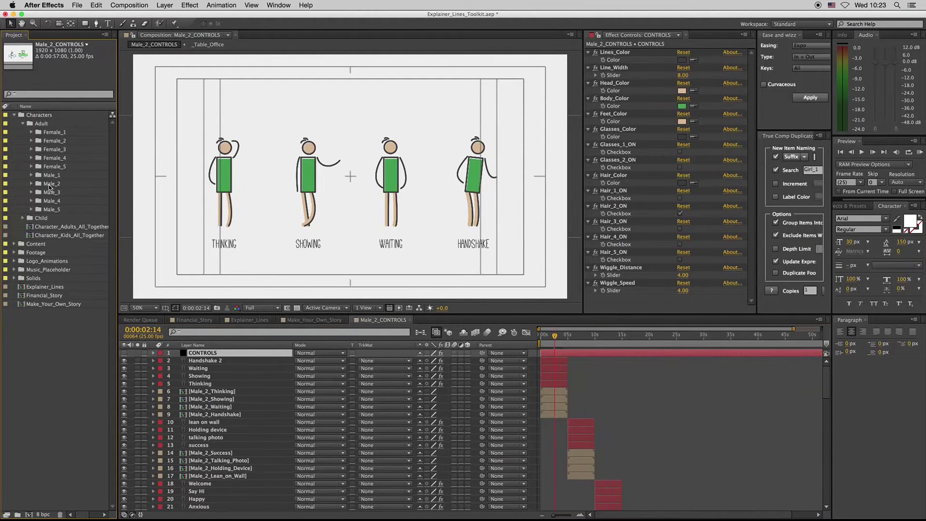
{"action": "left_click", "coordinate": [22, 124]}
{"action": "left_click", "coordinate": [22, 131]}
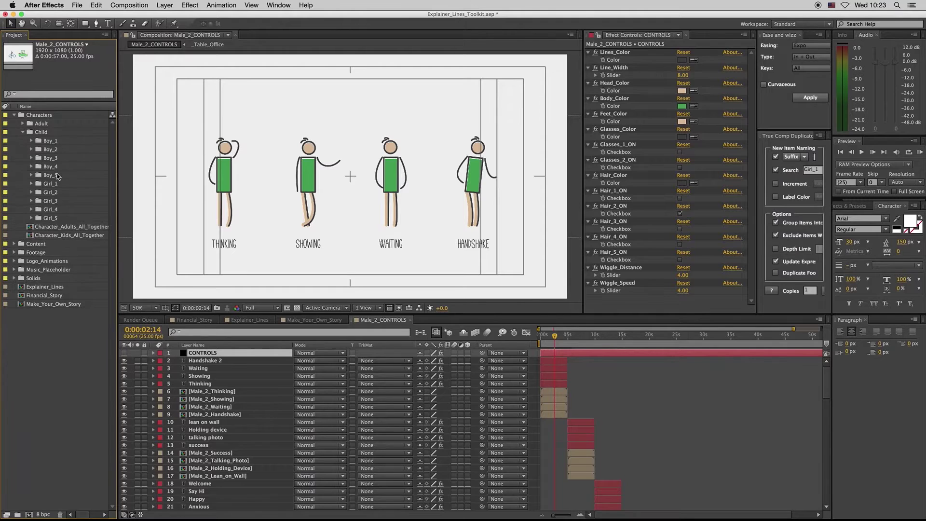
Step: Open the Character_Kids_All_Together composition, and show the CONTROLS layer's effects in Boy_1_CONTROLS from the Boy_1 folder
{"action": "double_click", "coordinate": [54, 235]}
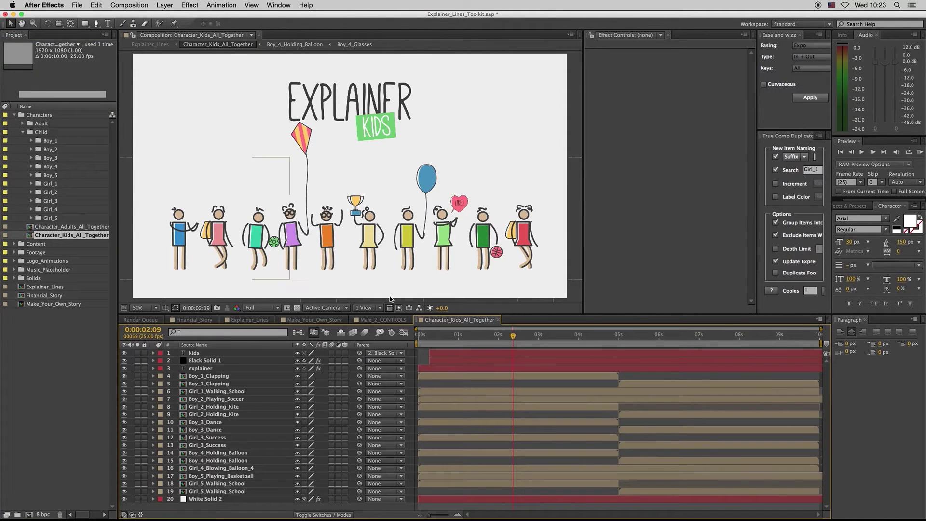
{"action": "left_click", "coordinate": [31, 141]}
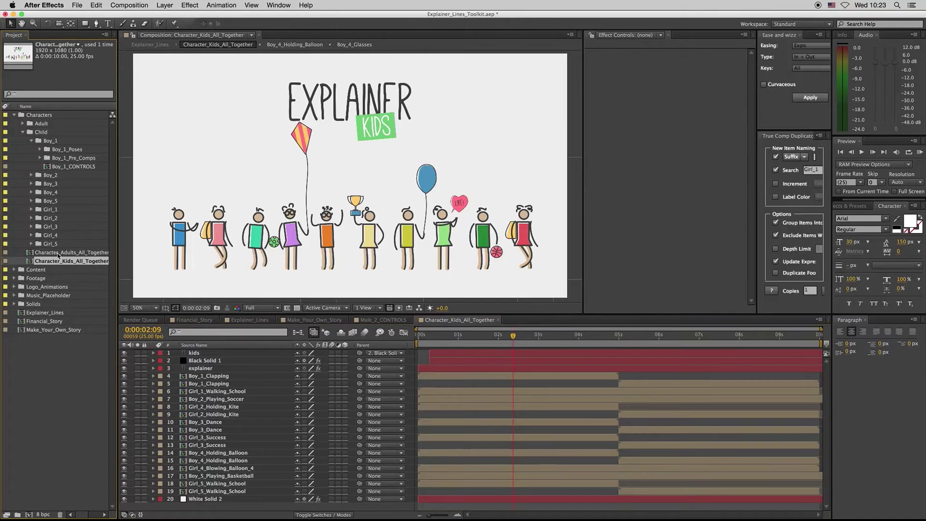
{"action": "double_click", "coordinate": [66, 167]}
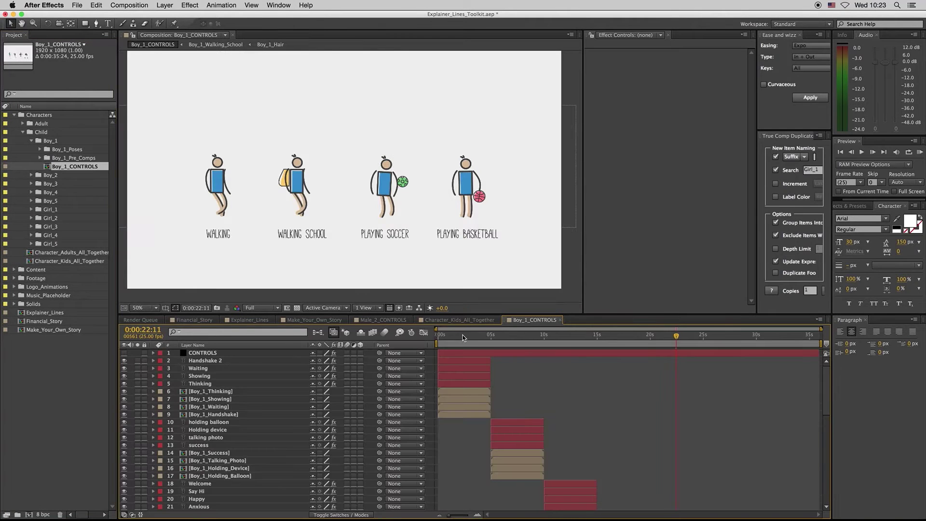
{"action": "left_click", "coordinate": [468, 354]}
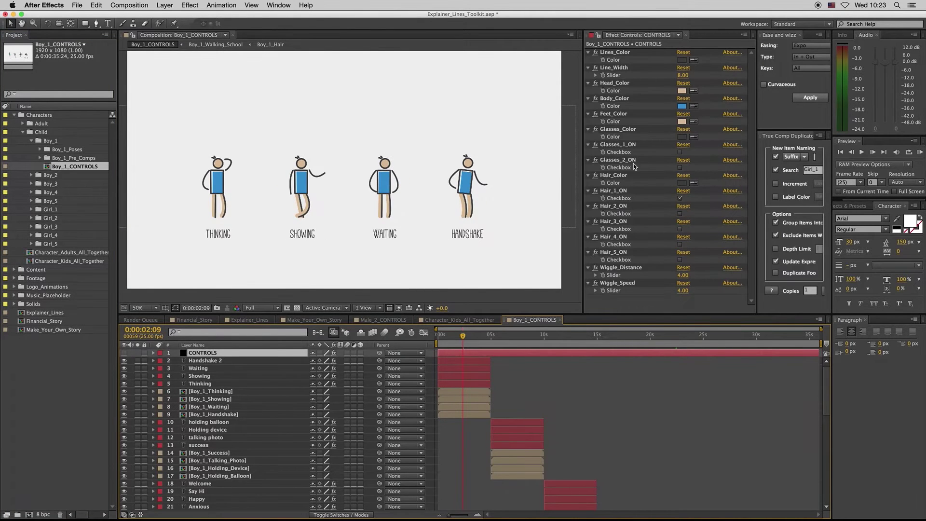
Step: Close the Boy_1_CONTROLS, Character_Kids_All_Together and Male_2_CONTROLS compositions
{"action": "left_click", "coordinate": [560, 320]}
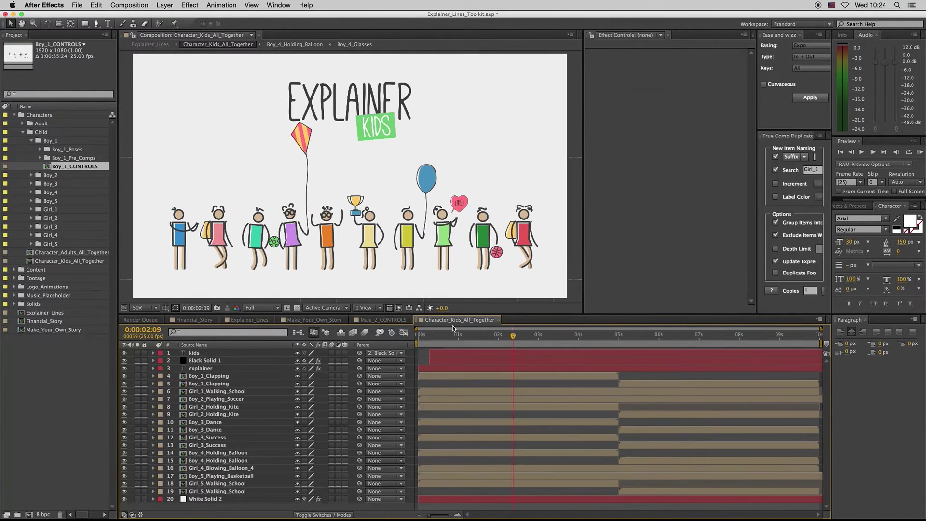
{"action": "left_click", "coordinate": [498, 320]}
{"action": "left_click", "coordinate": [410, 320]}
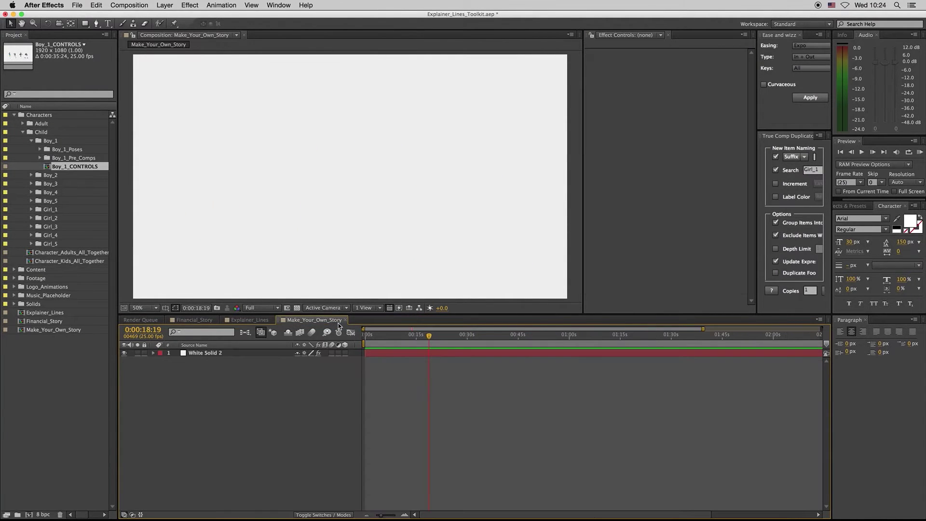
Step: Switch to the Explainer_Lines composition and show the effects of its Elements_CONTROLS layer
{"action": "left_click", "coordinate": [252, 321]}
{"action": "left_click", "coordinate": [527, 368]}
{"action": "left_click", "coordinate": [511, 353]}
Step: View the Explainer_Lines composition at 0:00:40:16 and 0:02:14:01, and select the _Construction_Background layer
{"action": "left_click", "coordinate": [458, 339]}
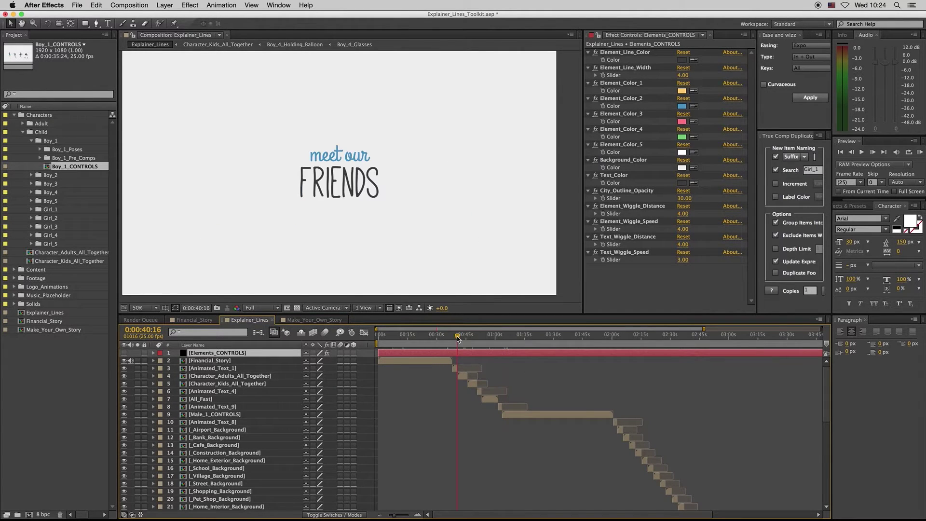
{"action": "left_click", "coordinate": [639, 343]}
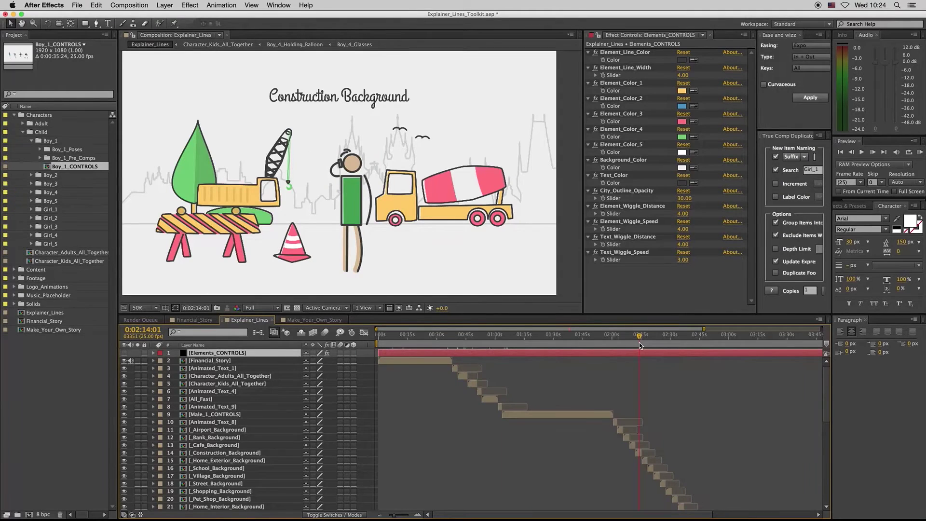
{"action": "scroll", "coordinate": [507, 441], "scroll_direction": "right", "scroll_amount": 5}
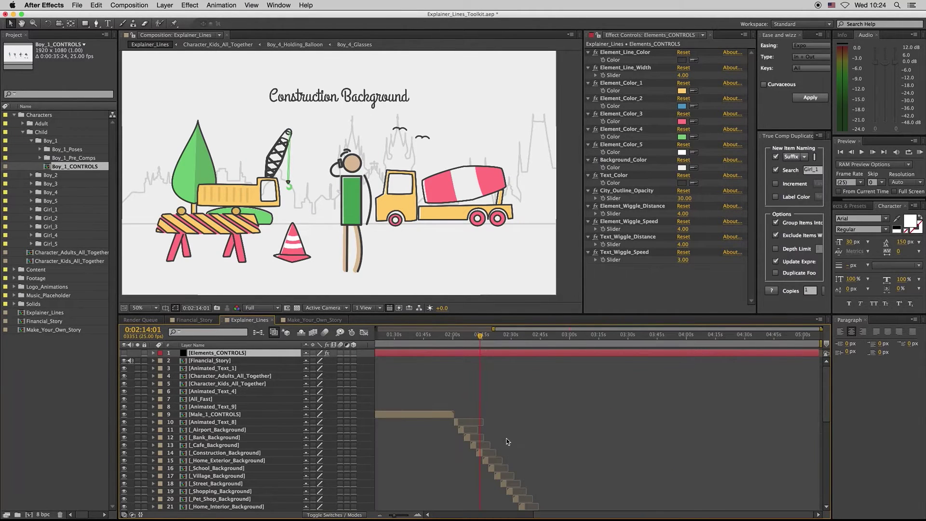
{"action": "scroll", "coordinate": [506, 439], "scroll_direction": "down", "scroll_amount": 4}
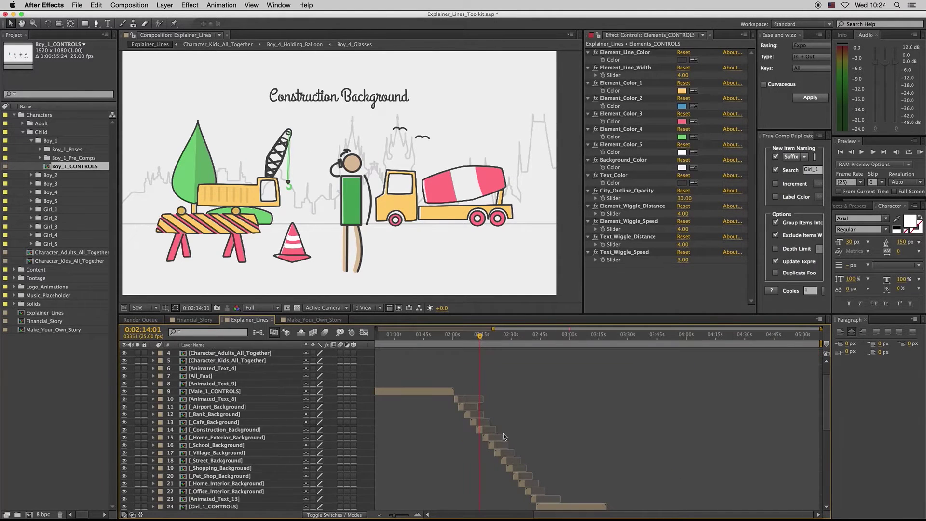
{"action": "left_click", "coordinate": [480, 424]}
Step: View the scenes around 0:03:06:07 and 0:03:31:15, and select the ALL_Buildings_2 layer
{"action": "left_click", "coordinate": [582, 334]}
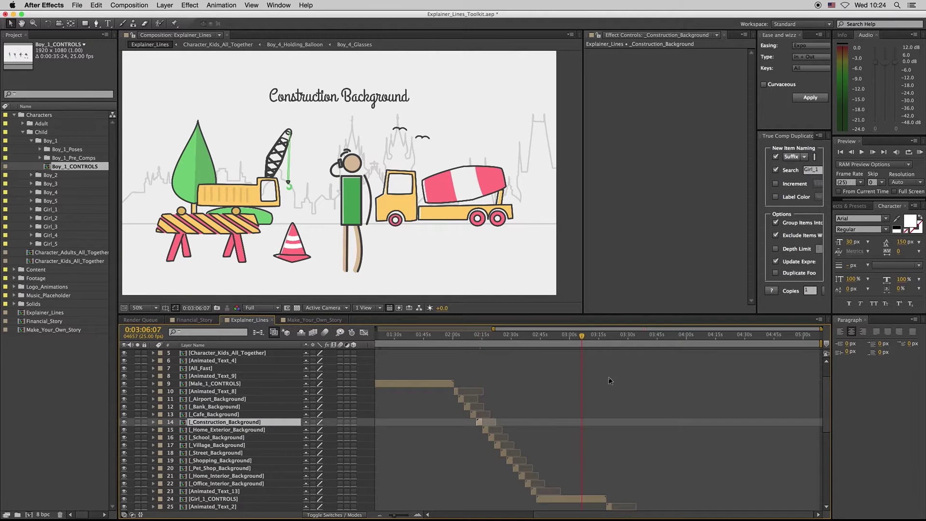
{"action": "scroll", "coordinate": [609, 381], "scroll_direction": "down", "scroll_amount": 6}
{"action": "left_click", "coordinate": [629, 337]}
{"action": "left_click_drag", "start_coordinate": [630, 336], "coordinate": [631, 336]}
{"action": "left_click", "coordinate": [637, 476]}
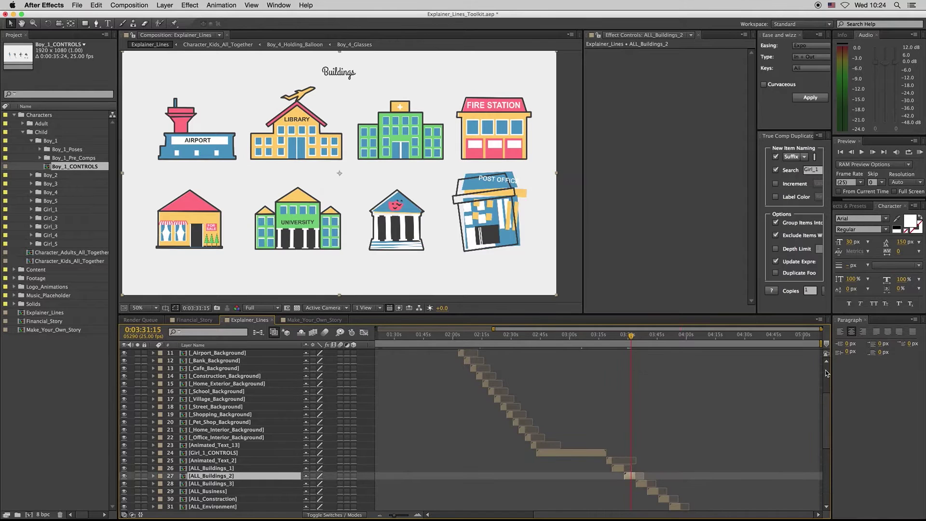
Step: Go back to 0:02:26:03 and select the Elements_CONTROLS layer to show its effects
{"action": "scroll", "coordinate": [827, 373], "scroll_direction": "up", "scroll_amount": 5}
{"action": "left_click_drag", "start_coordinate": [526, 338], "coordinate": [504, 341]}
{"action": "left_click", "coordinate": [217, 353]}
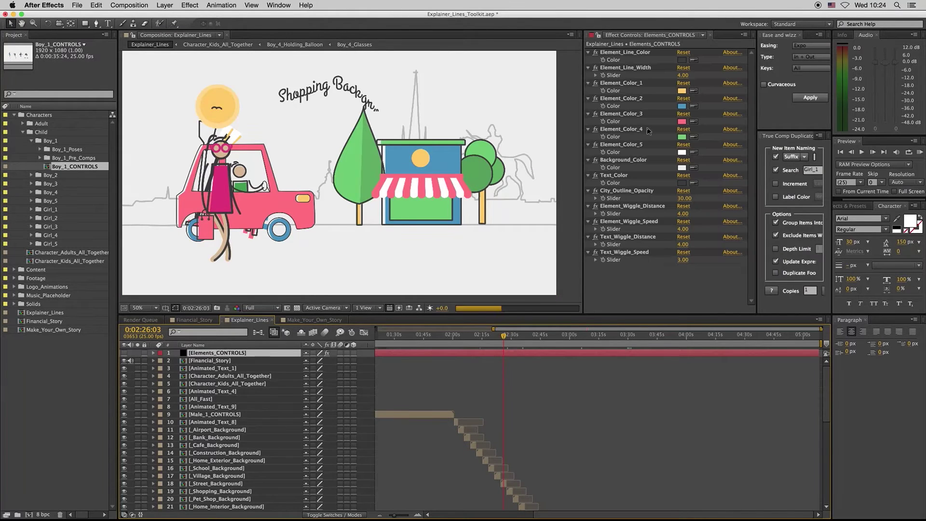
Step: Show the colour picker of Element_Line_Color and leave it without changing the colour
{"action": "left_click", "coordinate": [640, 53]}
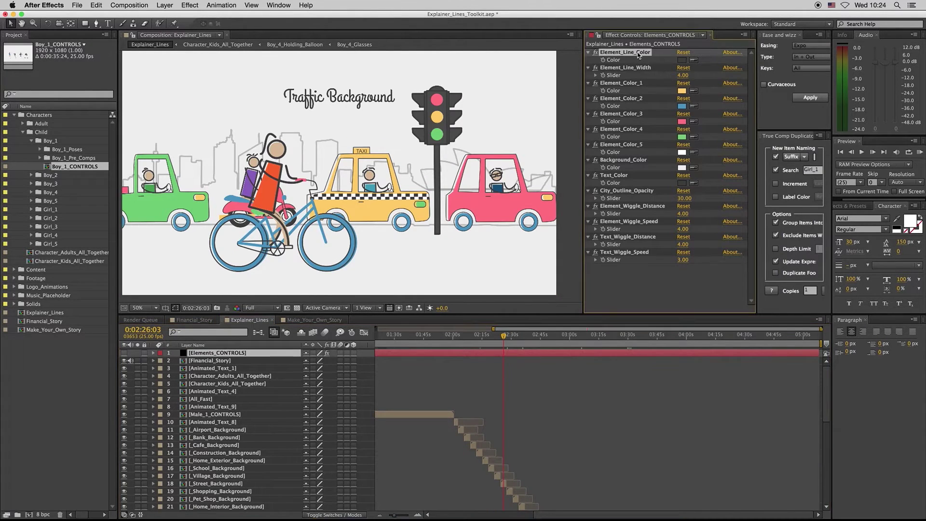
{"action": "left_click", "coordinate": [682, 61]}
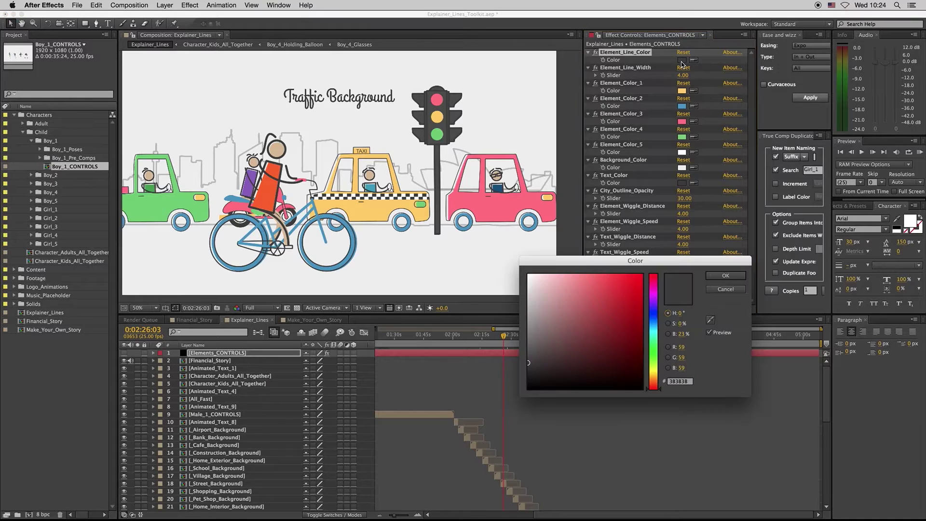
{"action": "left_click", "coordinate": [725, 289]}
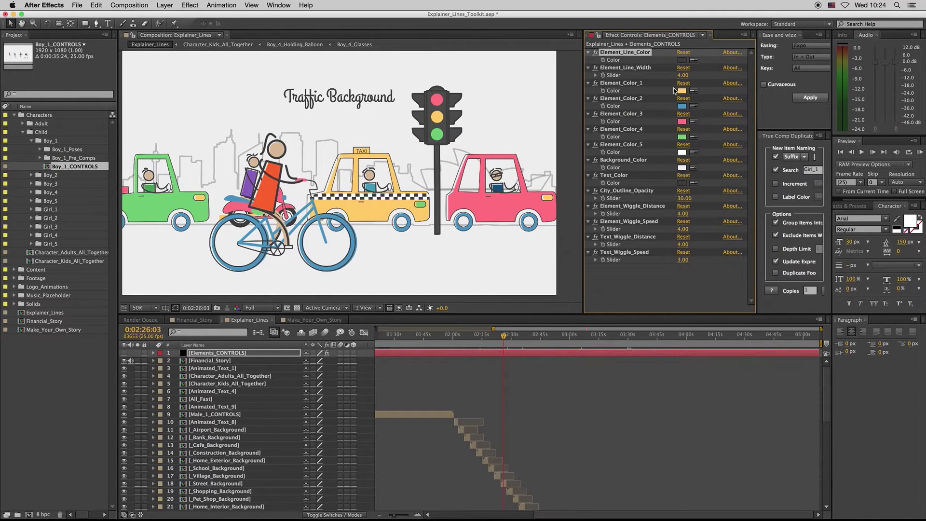
Step: Try an Element_Line_Width of 8 for the scene, and restore the value to 4
{"action": "left_click", "coordinate": [633, 69]}
{"action": "left_click", "coordinate": [683, 76]}
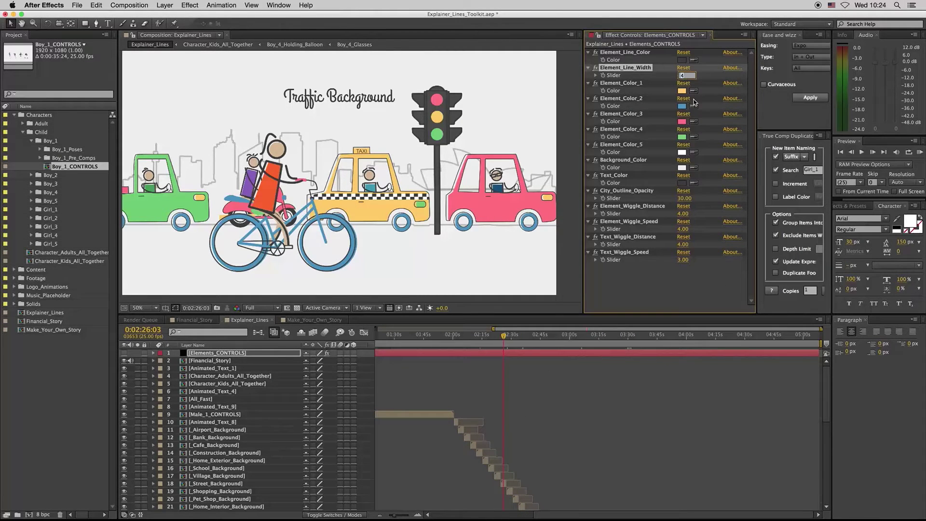
{"action": "key", "text": "Return"}
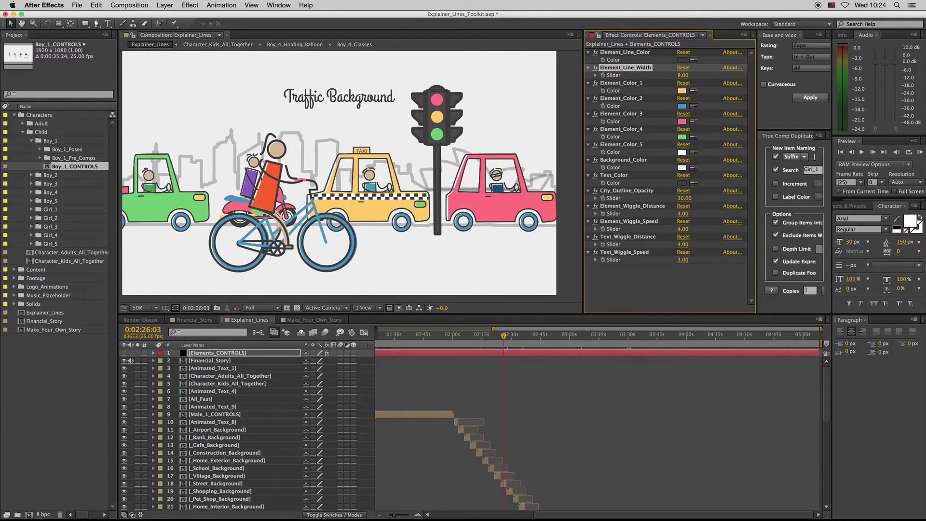
{"action": "left_click", "coordinate": [683, 76]}
{"action": "key", "text": "Return"}
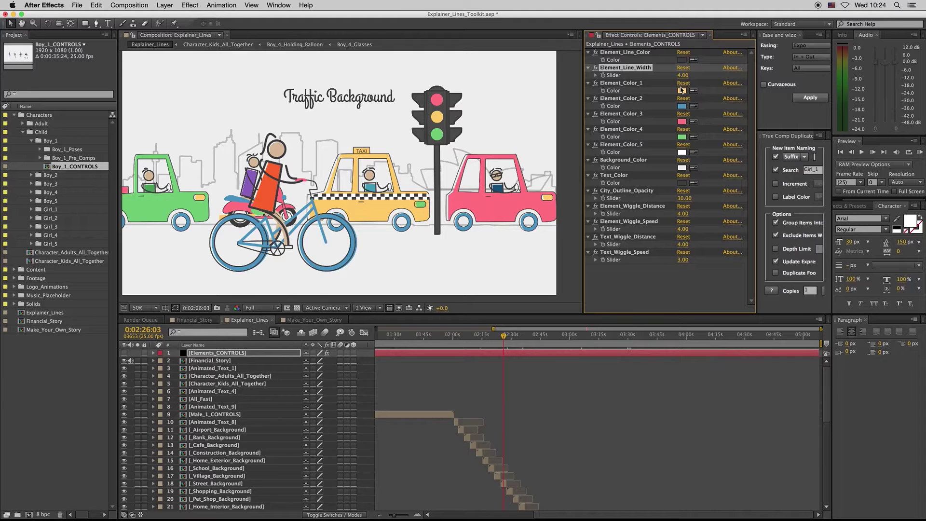
Step: Try the dark red A82121 as Element_Line_Color, and cancel the change
{"action": "left_click", "coordinate": [682, 60]}
{"action": "left_click", "coordinate": [580, 337]}
{"action": "left_click", "coordinate": [620, 313]}
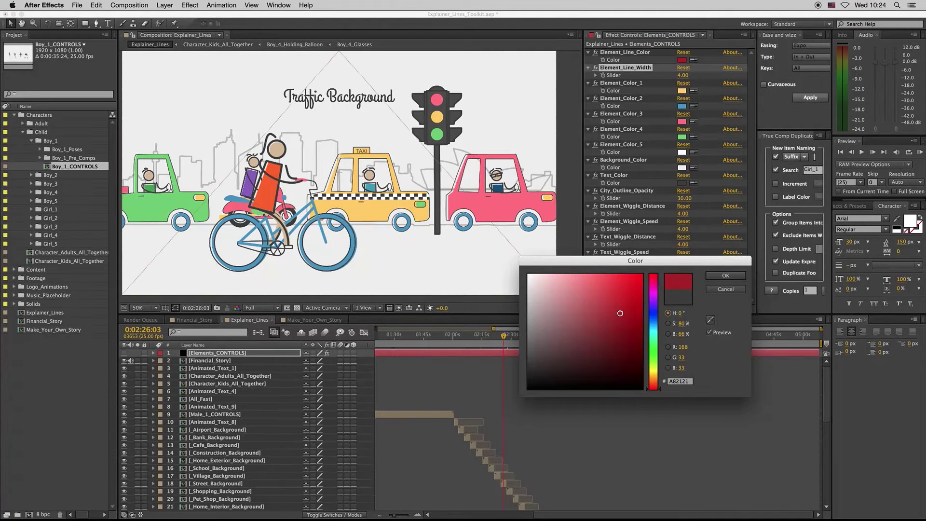
{"action": "left_click", "coordinate": [726, 289]}
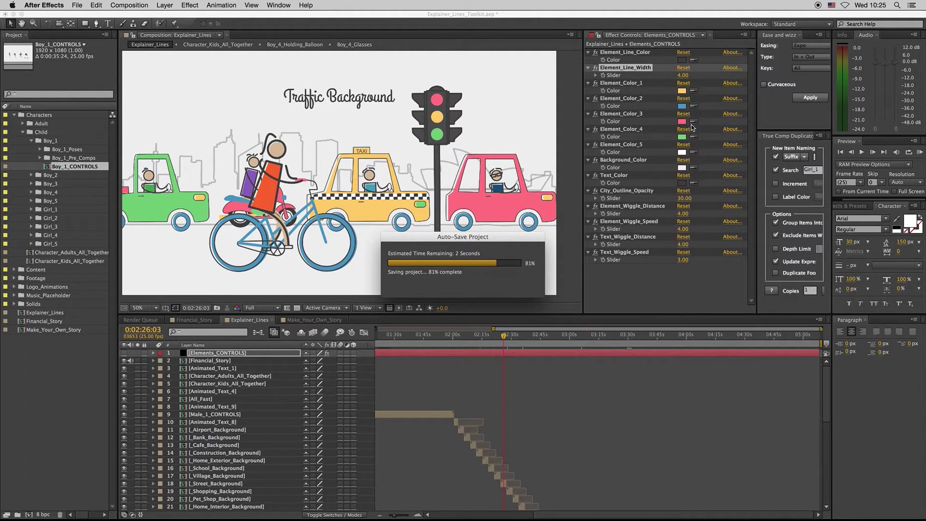
Step: Try Element_Color_1's yellow for Element_Color_3 and Element_Color_2's blue for Element_Color_4, and undo both colour changes
{"action": "left_click", "coordinate": [683, 91]}
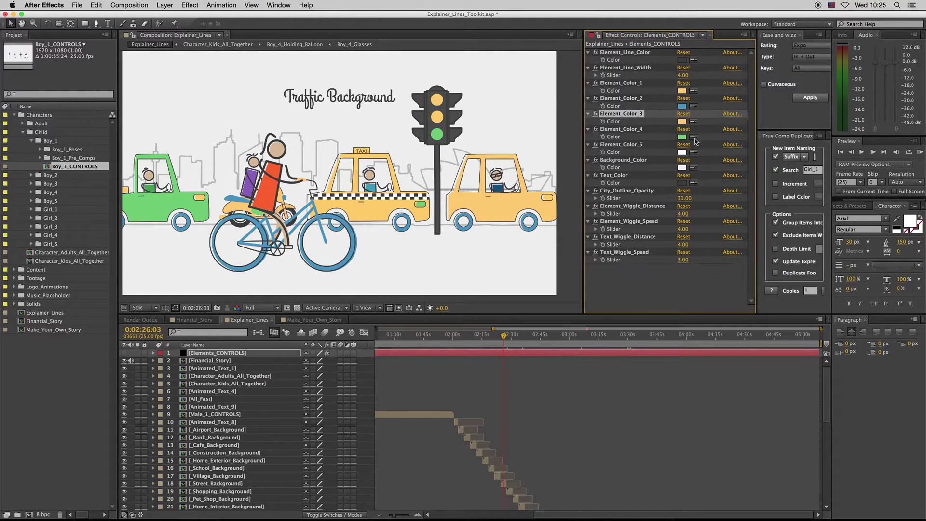
{"action": "left_click", "coordinate": [683, 107]}
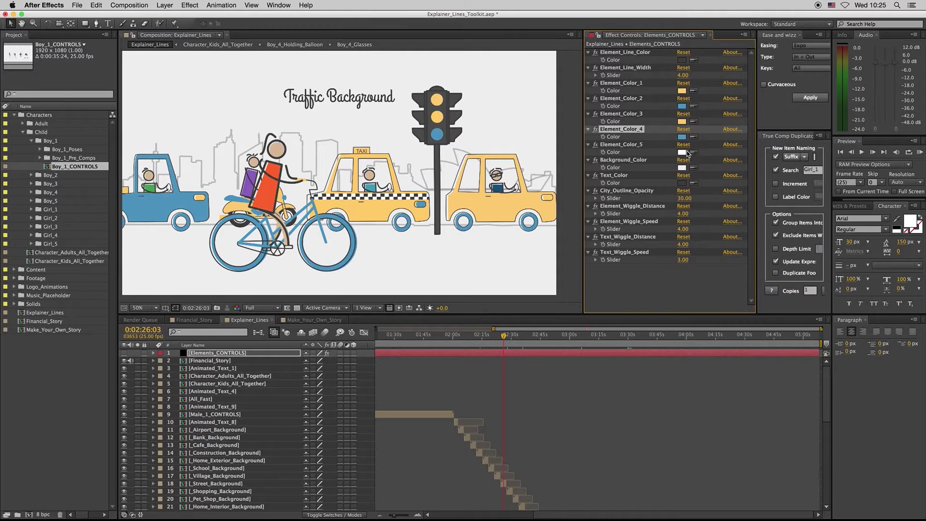
{"action": "key", "text": "super+z"}
{"action": "key", "text": "super+z"}
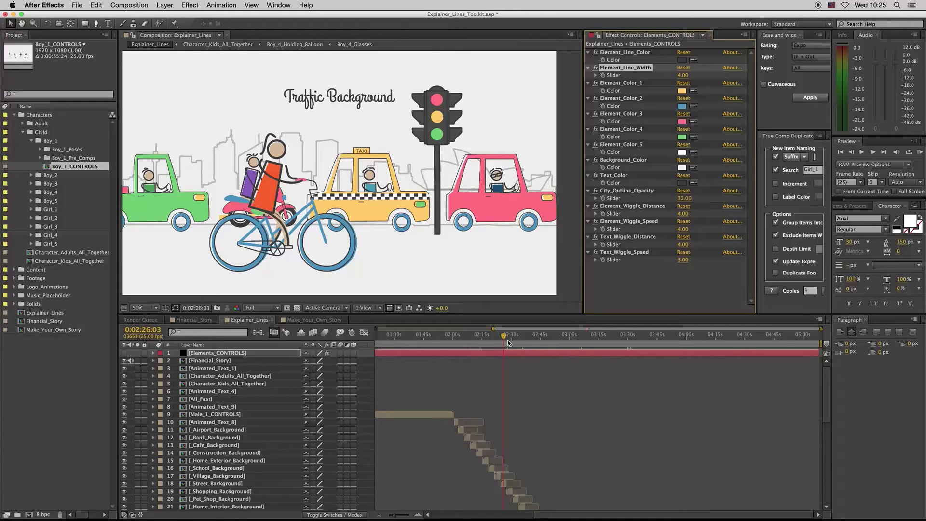
Step: Try the dark red AE1010 as Text_Color for the scene title, and cancel the change
{"action": "left_click", "coordinate": [616, 175]}
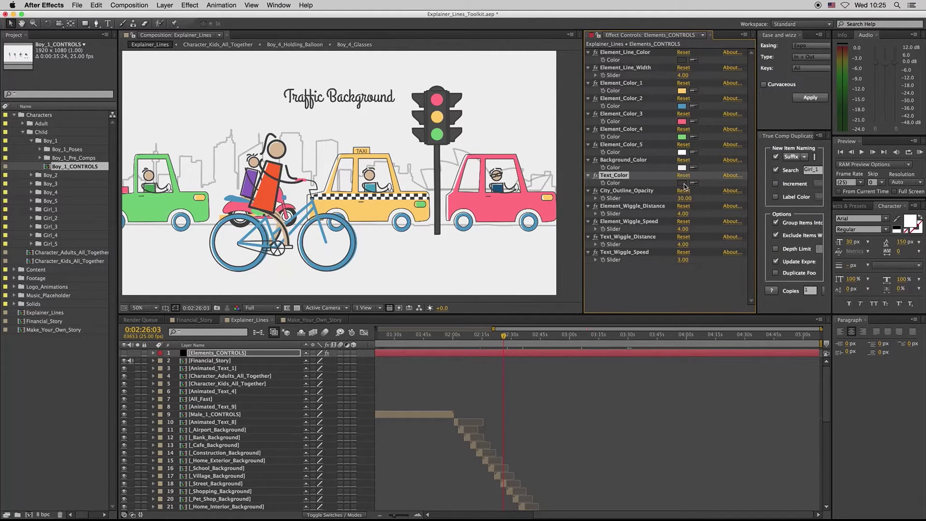
{"action": "left_click", "coordinate": [681, 182]}
{"action": "left_click_drag", "start_coordinate": [627, 312], "coordinate": [632, 311]}
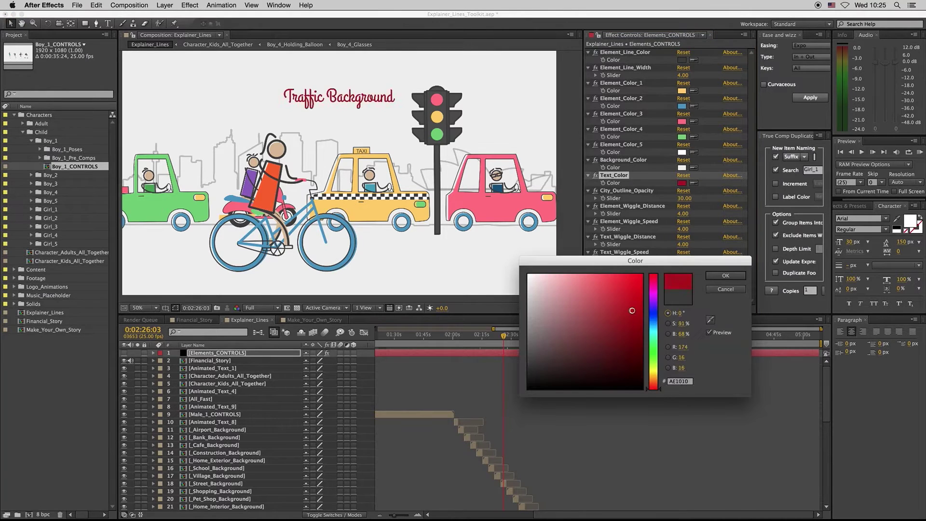
{"action": "left_click", "coordinate": [713, 289]}
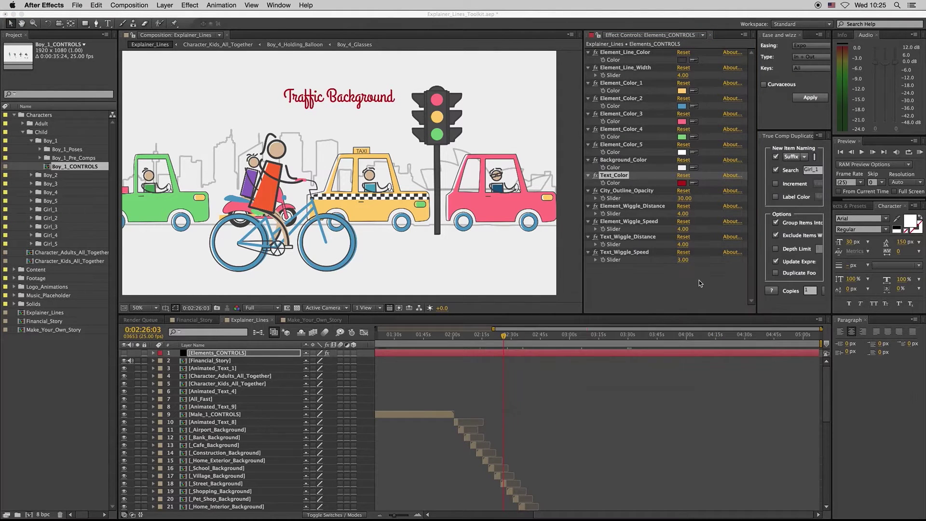
Step: Try City_Outline_Opacity values of 114 and 50 for the skyline, and restore the value to 30
{"action": "left_click", "coordinate": [632, 191]}
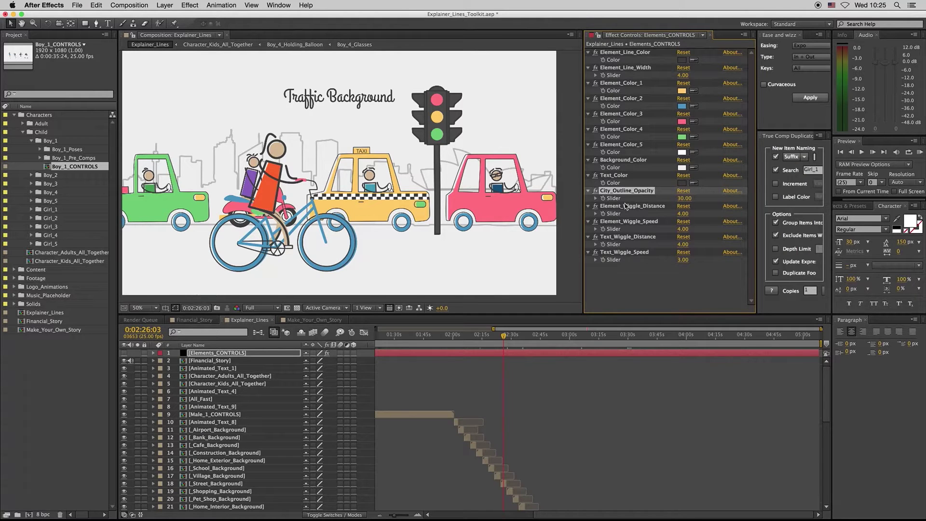
{"action": "left_click_drag", "start_coordinate": [684, 199], "coordinate": [726, 199]}
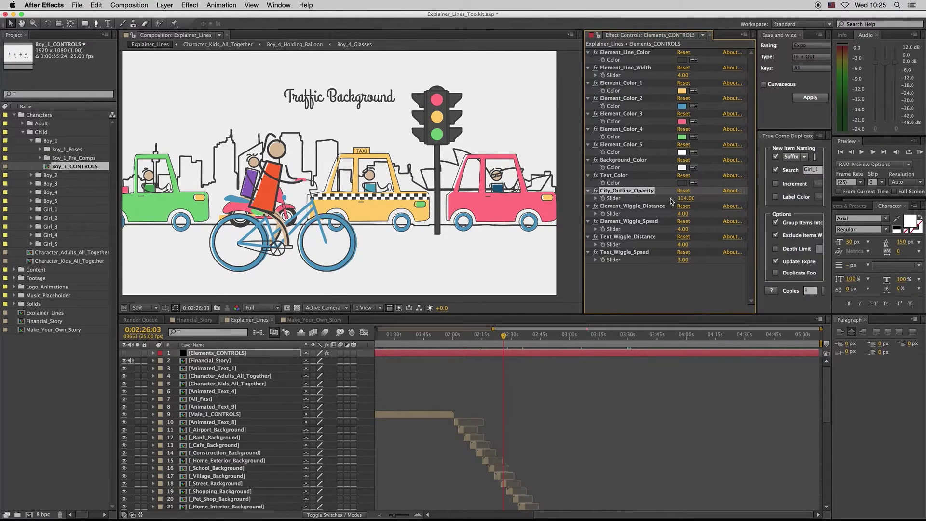
{"action": "left_click", "coordinate": [687, 199]}
{"action": "type", "text": "50"}
{"action": "key", "text": "Return"}
{"action": "left_click", "coordinate": [683, 200]}
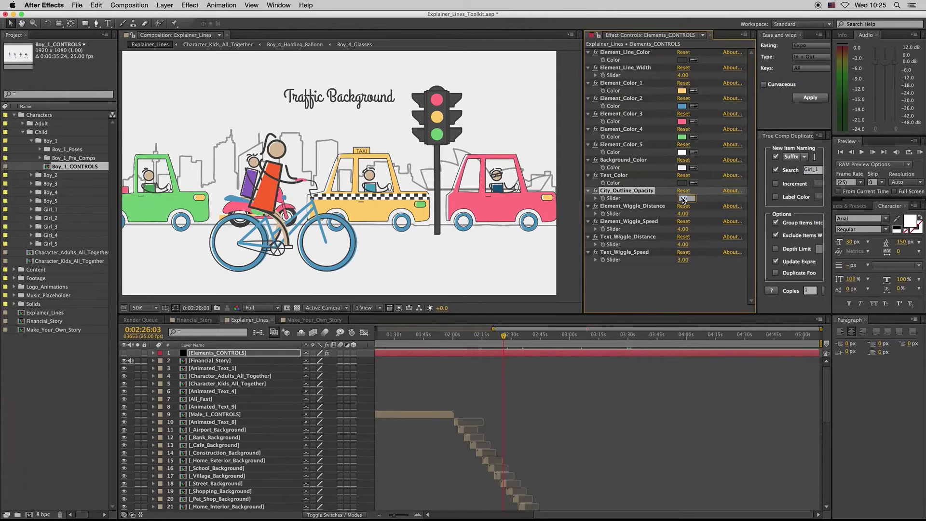
{"action": "type", "text": "30"}
{"action": "key", "text": "Return"}
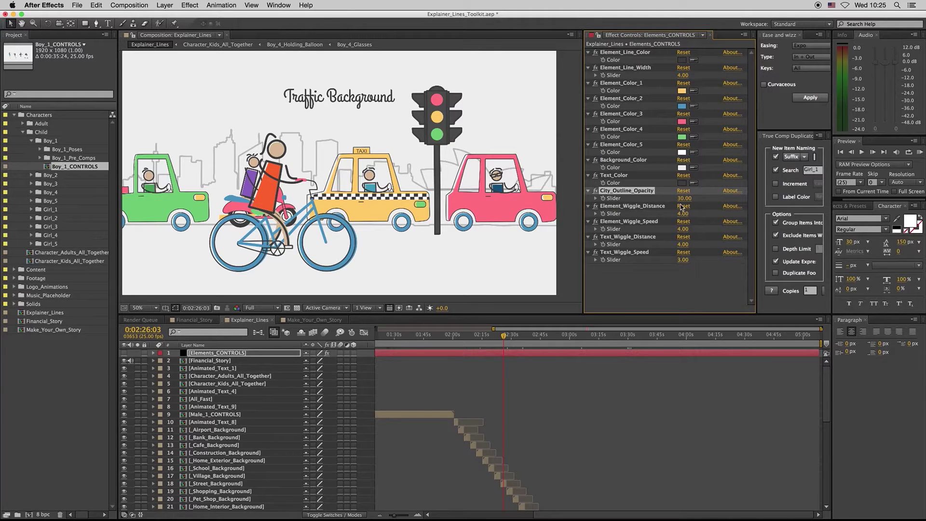
Step: Point out the element and text wiggle controls by selecting Element_Wiggle_Distance and Text_Wiggle_Distance
{"action": "left_click", "coordinate": [639, 205]}
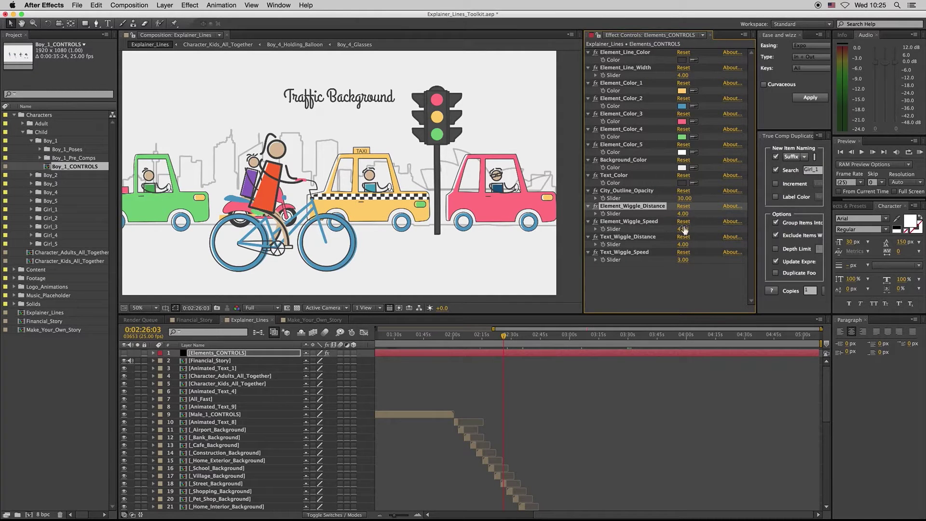
{"action": "left_click", "coordinate": [645, 242]}
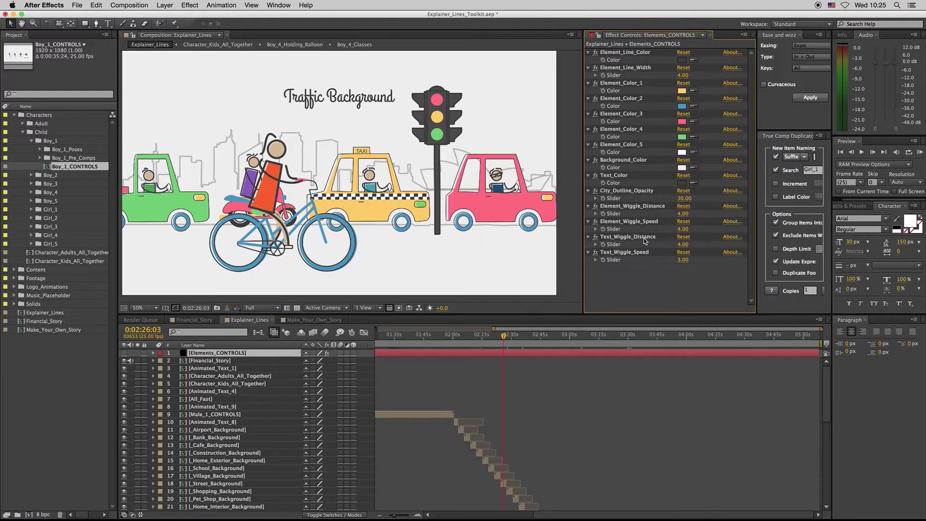
{"action": "left_click", "coordinate": [645, 240]}
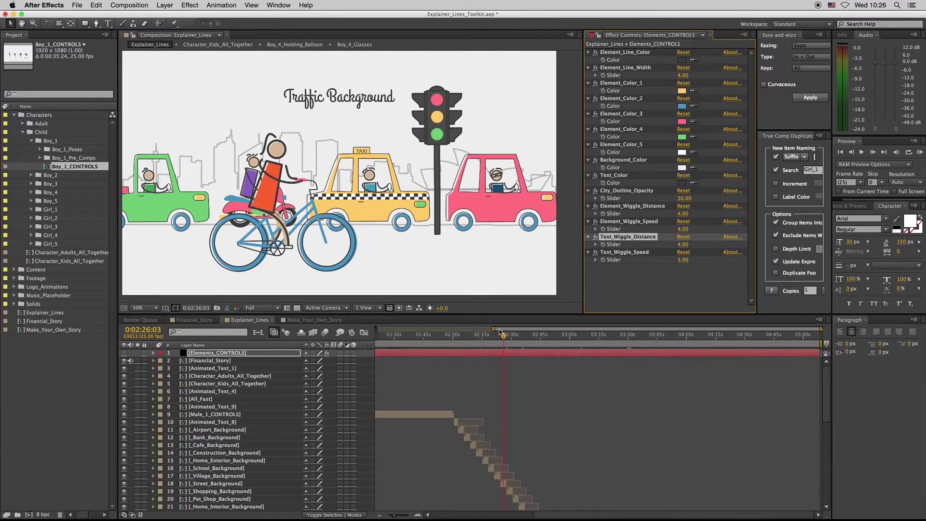
Step: Try a Text_Wiggle_Distance of 0 on the Animated Text scene at 0:04:56:04, and restore the value to 4
{"action": "left_click", "coordinate": [645, 336]}
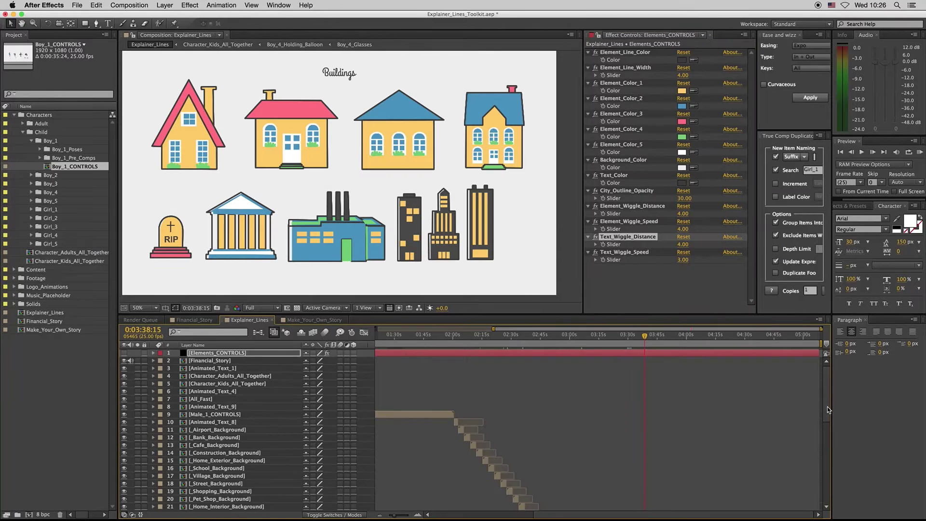
{"action": "scroll", "coordinate": [826, 409], "scroll_direction": "down", "scroll_amount": 10}
{"action": "left_click", "coordinate": [792, 338]}
{"action": "left_click_drag", "start_coordinate": [791, 336], "coordinate": [796, 337]}
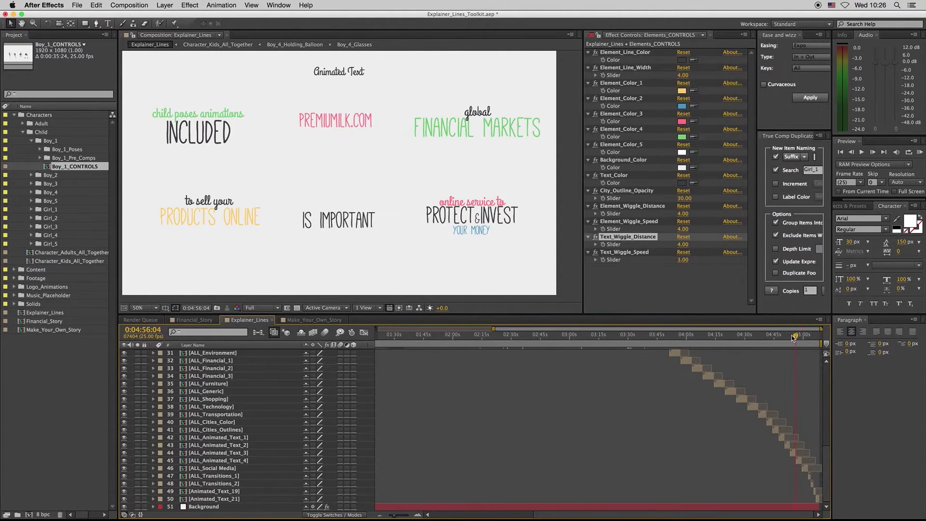
{"action": "left_click_drag", "start_coordinate": [682, 246], "coordinate": [688, 248]}
{"action": "left_click", "coordinate": [689, 249]}
{"action": "type", "text": "0"}
{"action": "key", "text": "Return"}
{"action": "left_click", "coordinate": [683, 244]}
{"action": "type", "text": "4"}
{"action": "key", "text": "Return"}
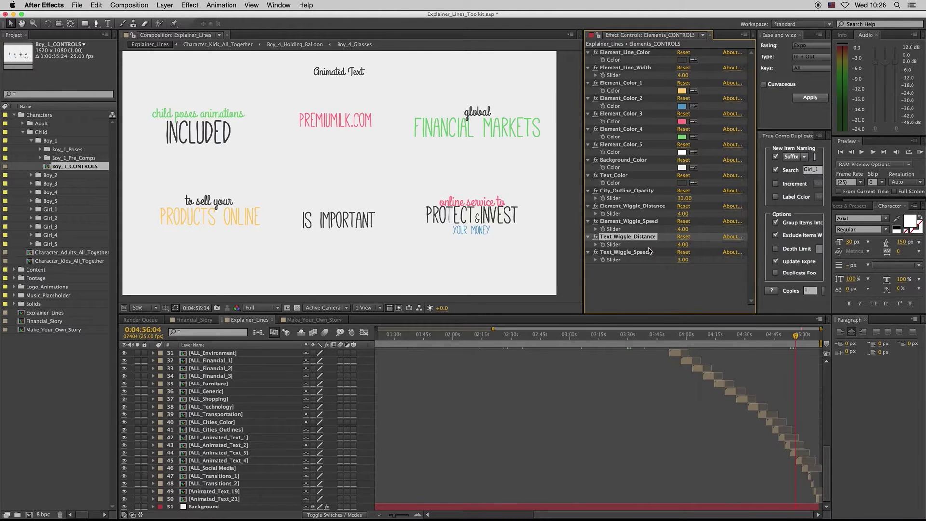
Step: Show the Explainer Kids scene at 0:00:47:02 with the whole timeline in view, and select the Elements_CONTROLS layer
{"action": "left_click", "coordinate": [392, 337]}
{"action": "key", "text": "minus"}
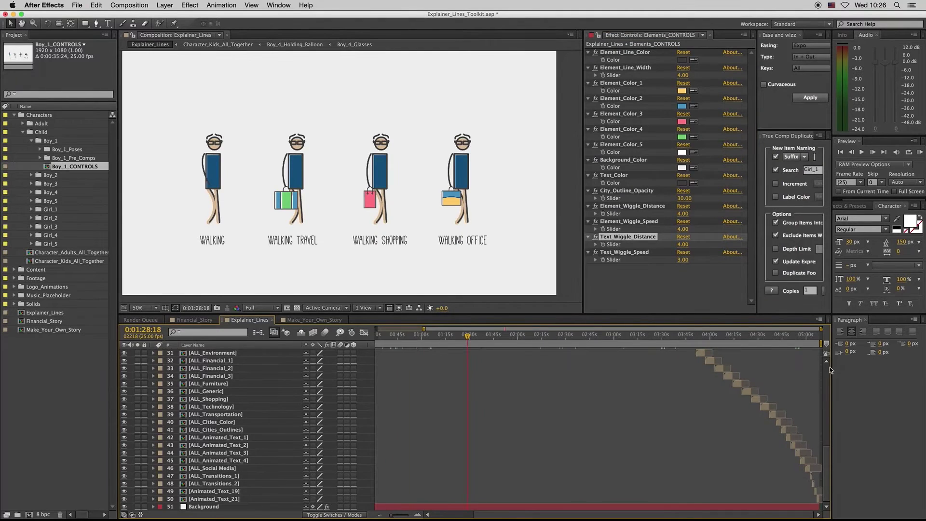
{"action": "scroll", "coordinate": [826, 366], "scroll_direction": "up", "scroll_amount": 10}
{"action": "key", "text": "minus"}
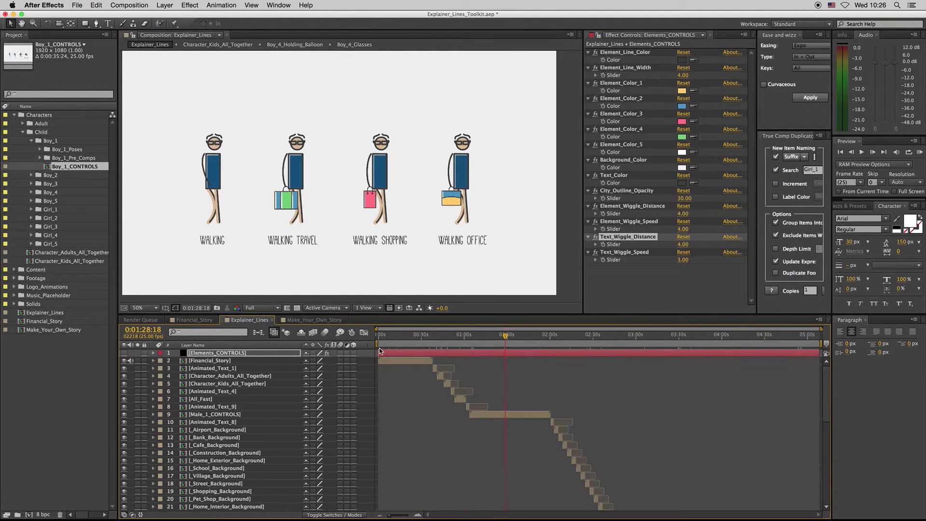
{"action": "left_click", "coordinate": [410, 339]}
{"action": "left_click", "coordinate": [423, 339]}
{"action": "left_click_drag", "start_coordinate": [443, 341], "coordinate": [445, 339]}
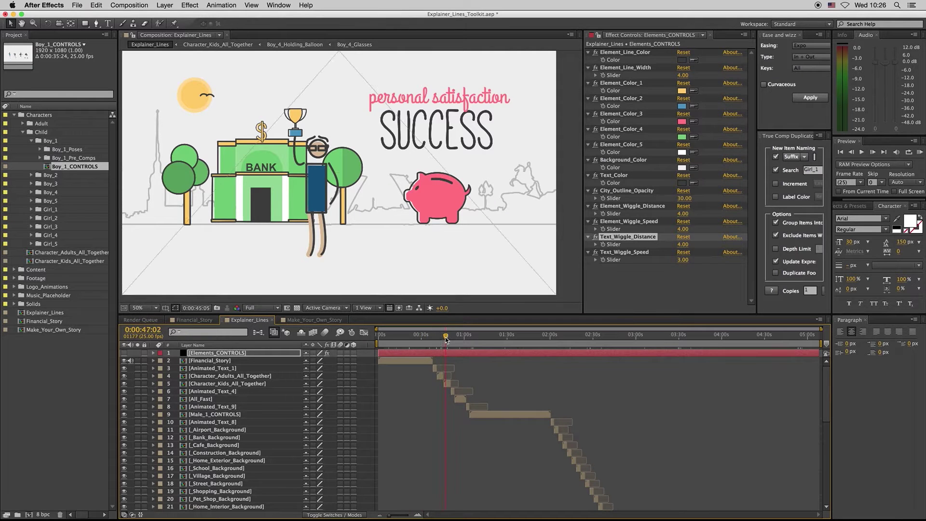
{"action": "left_click", "coordinate": [453, 362]}
{"action": "left_click", "coordinate": [453, 354]}
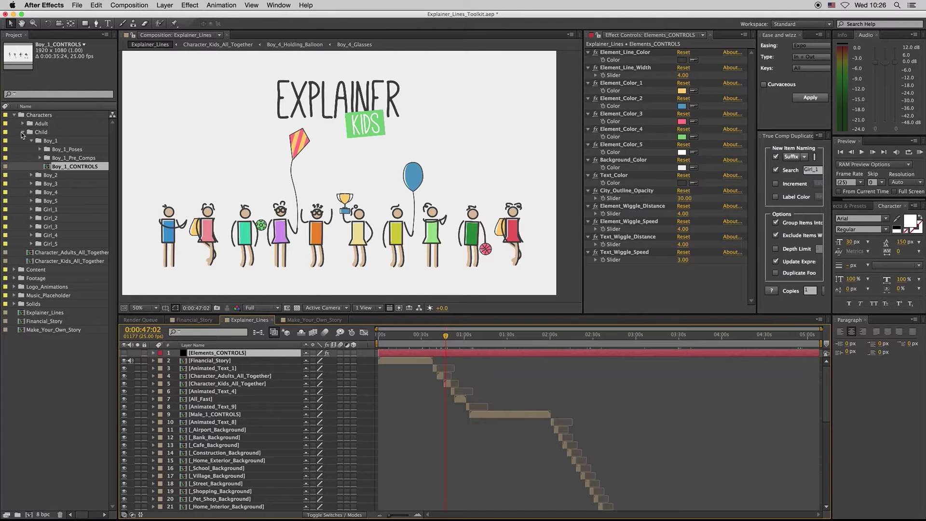
Step: Open the Make_Your_Own_Story composition and list the Child character folders in the project
{"action": "left_click", "coordinate": [23, 132]}
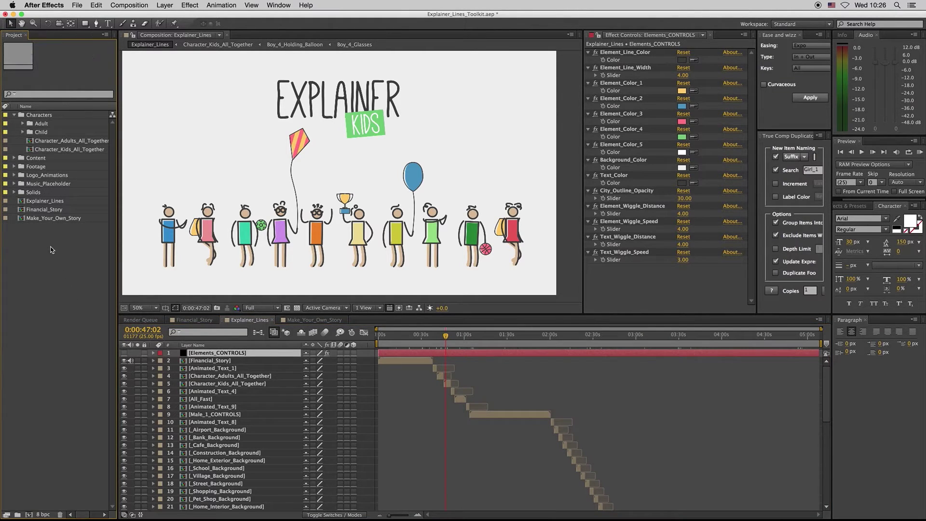
{"action": "double_click", "coordinate": [47, 219]}
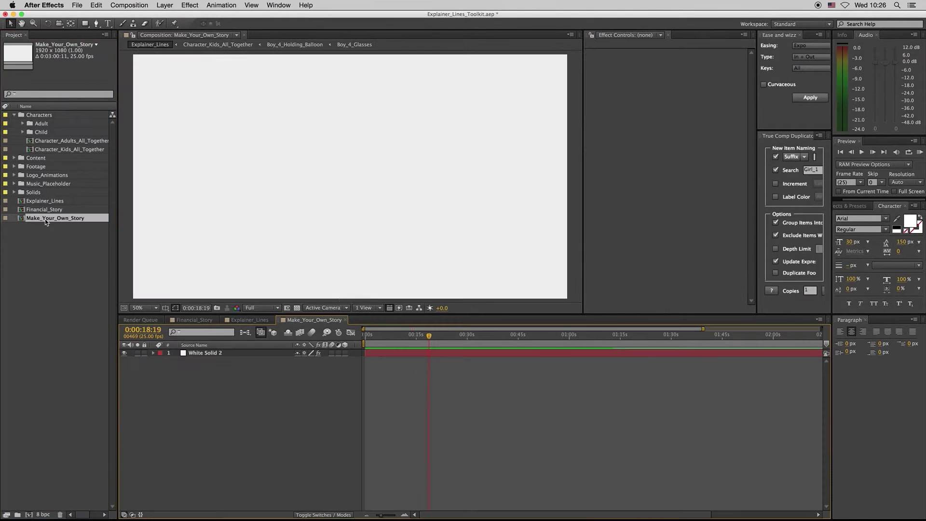
{"action": "left_click", "coordinate": [23, 132]}
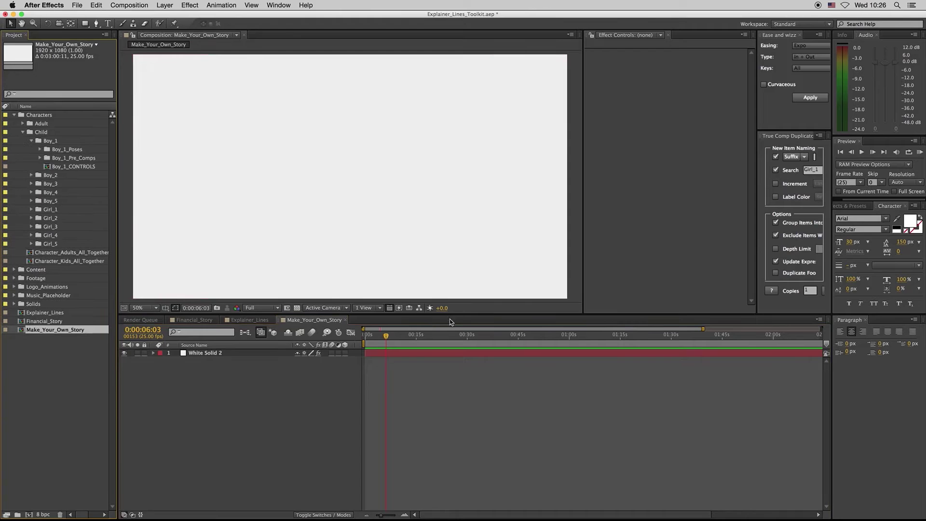
{"action": "left_click_drag", "start_coordinate": [450, 320], "coordinate": [449, 338]}
Step: Try the dark brown-grey 665656 as Background_Color in Explainer_Lines, and cancel the change
{"action": "left_click", "coordinate": [249, 338]}
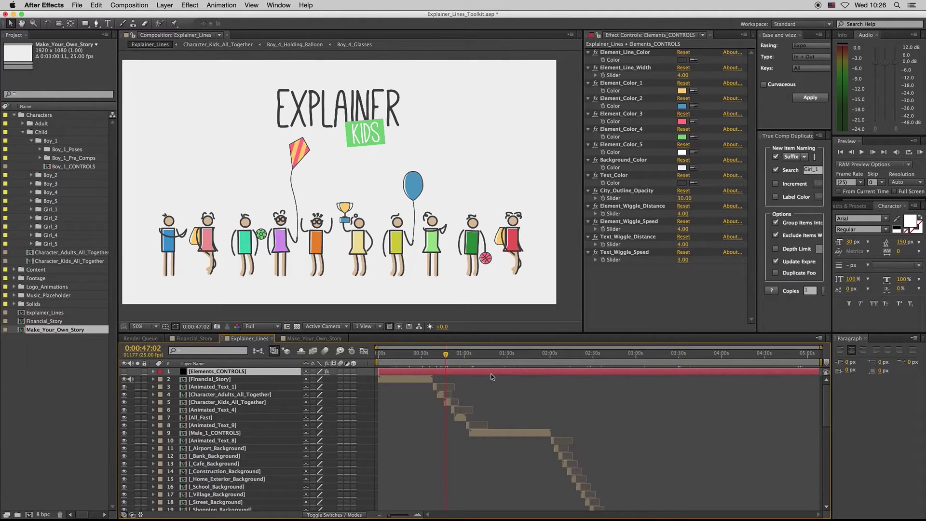
{"action": "left_click", "coordinate": [635, 160]}
{"action": "left_click", "coordinate": [681, 168]}
{"action": "left_click", "coordinate": [544, 343]}
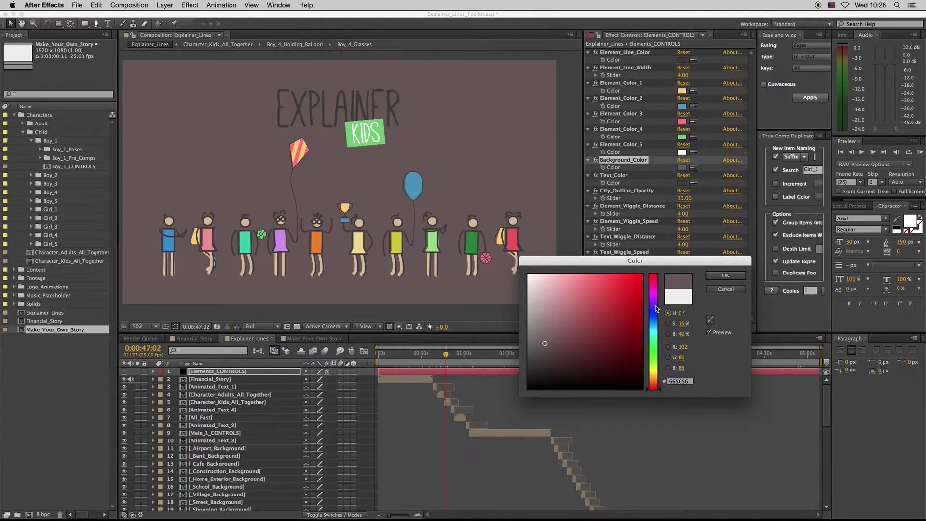
{"action": "left_click", "coordinate": [725, 289]}
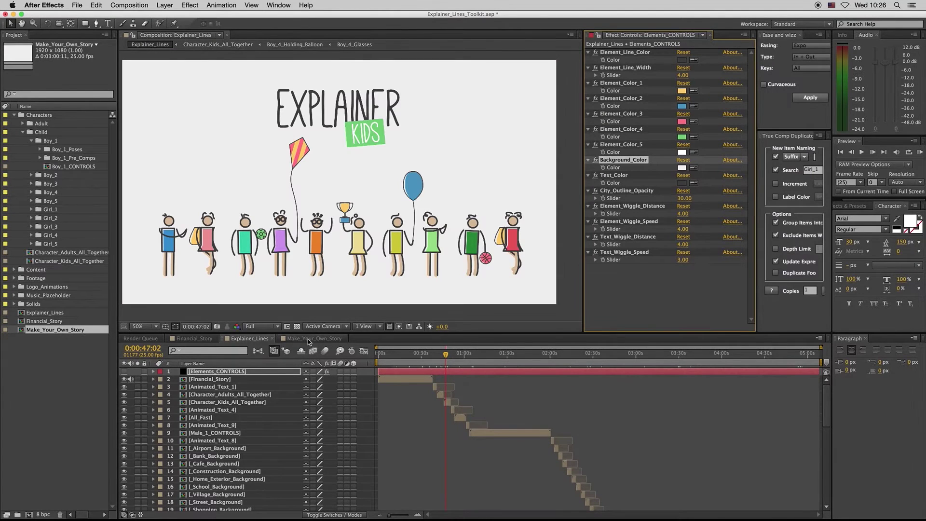
Step: Find the cafe scene at 0:02:10:05 in Explainer_Lines and reveal the source of its _Cafe_Background layer in the project
{"action": "left_click", "coordinate": [304, 339]}
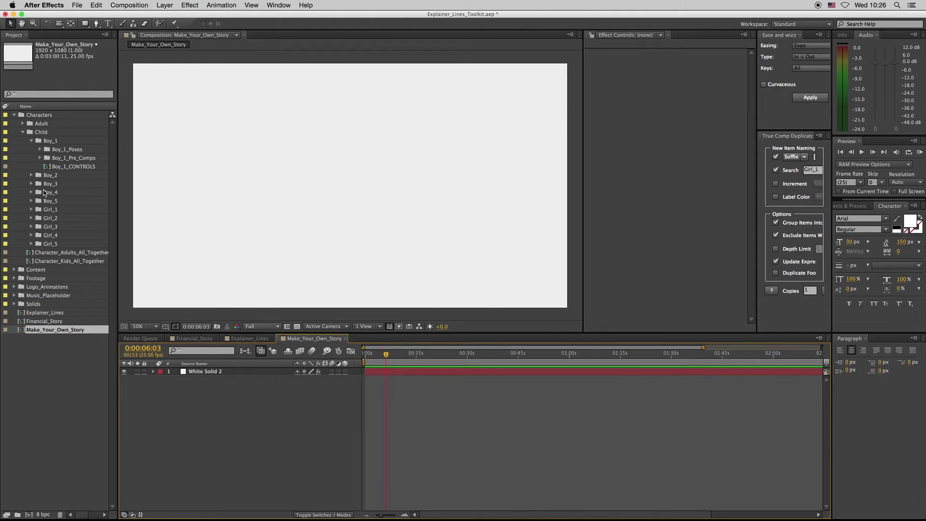
{"action": "left_click", "coordinate": [32, 141]}
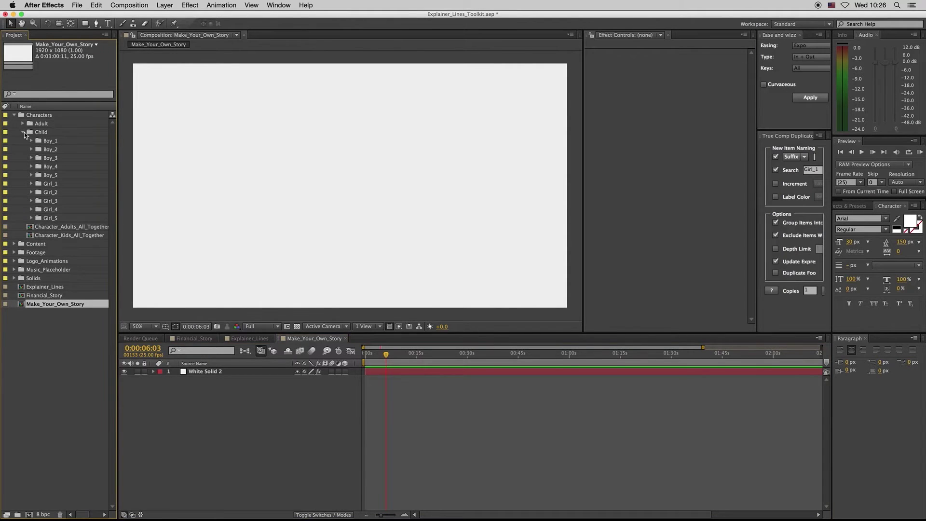
{"action": "left_click", "coordinate": [243, 339]}
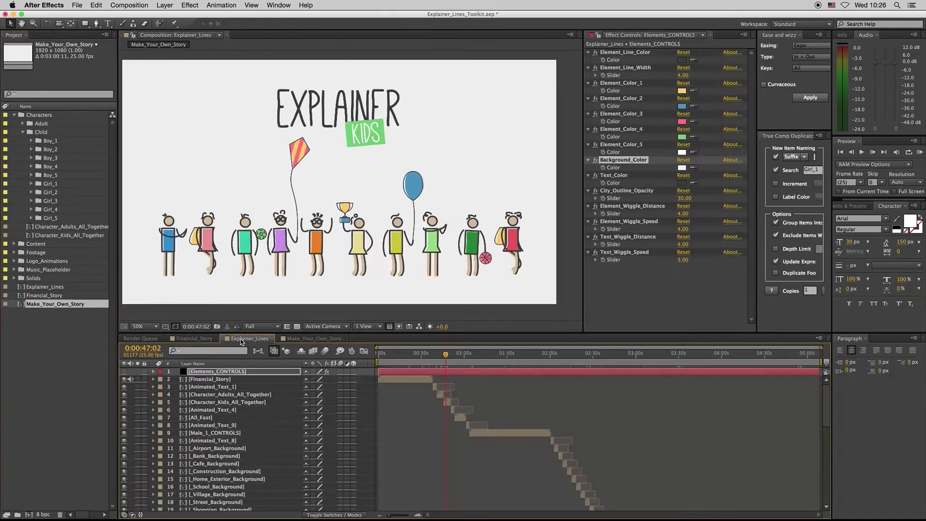
{"action": "left_click_drag", "start_coordinate": [564, 361], "coordinate": [566, 361]}
{"action": "left_click", "coordinate": [567, 464]}
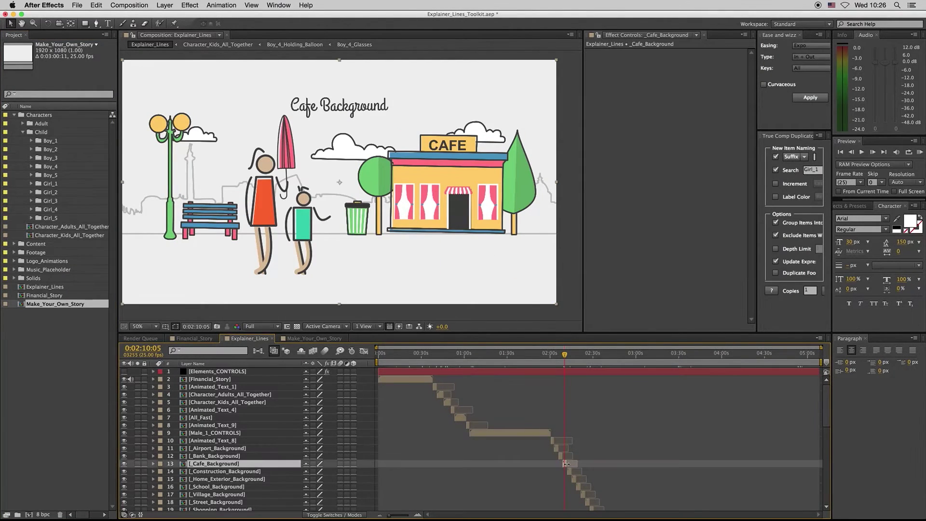
{"action": "right_click", "coordinate": [565, 463]}
{"action": "left_click", "coordinate": [623, 375]}
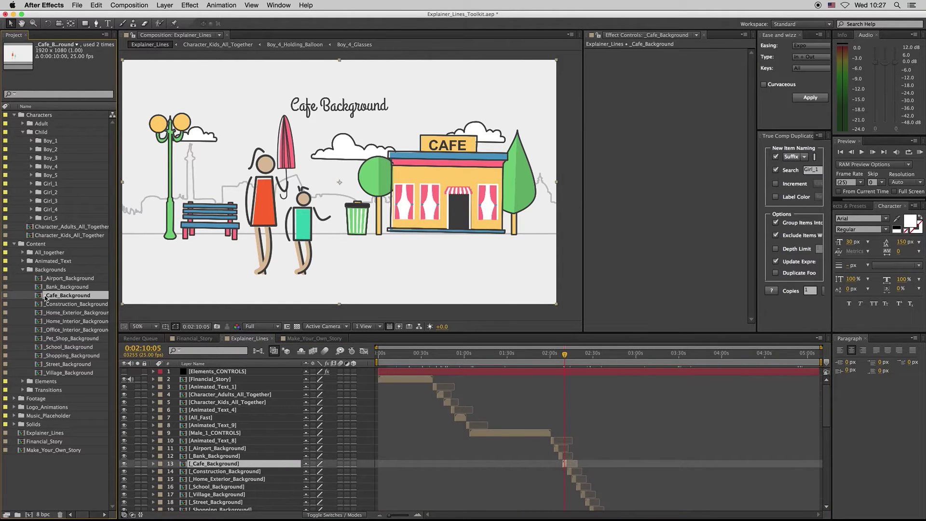
Step: Add _Cafe_Background to Make_Your_Own_Story above White Solid 2 and preview it at 0:00:04:16
{"action": "left_click", "coordinate": [313, 338]}
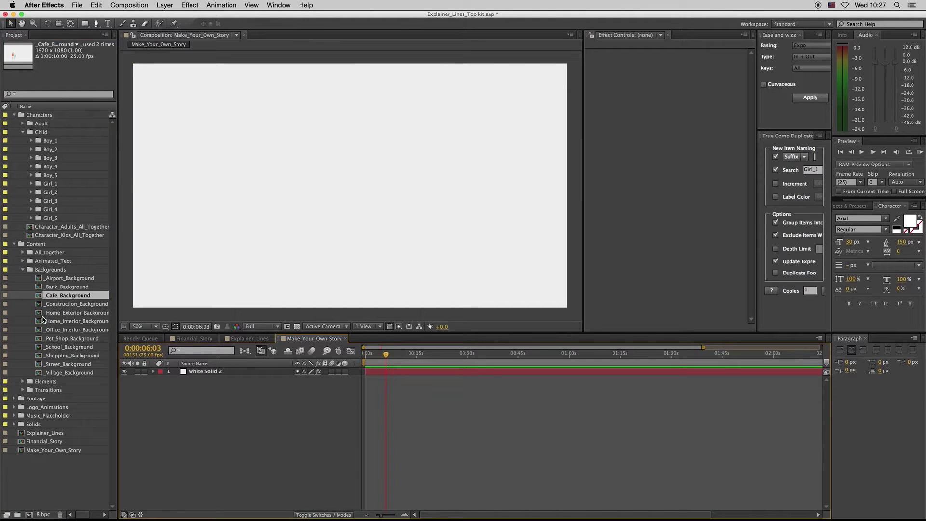
{"action": "left_click_drag", "start_coordinate": [40, 297], "coordinate": [199, 369]}
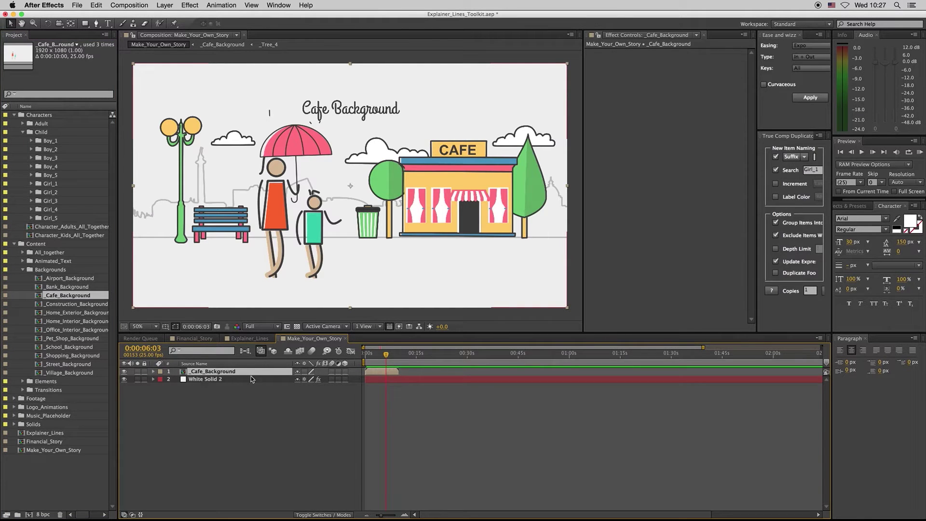
{"action": "left_click_drag", "start_coordinate": [386, 363], "coordinate": [381, 367]}
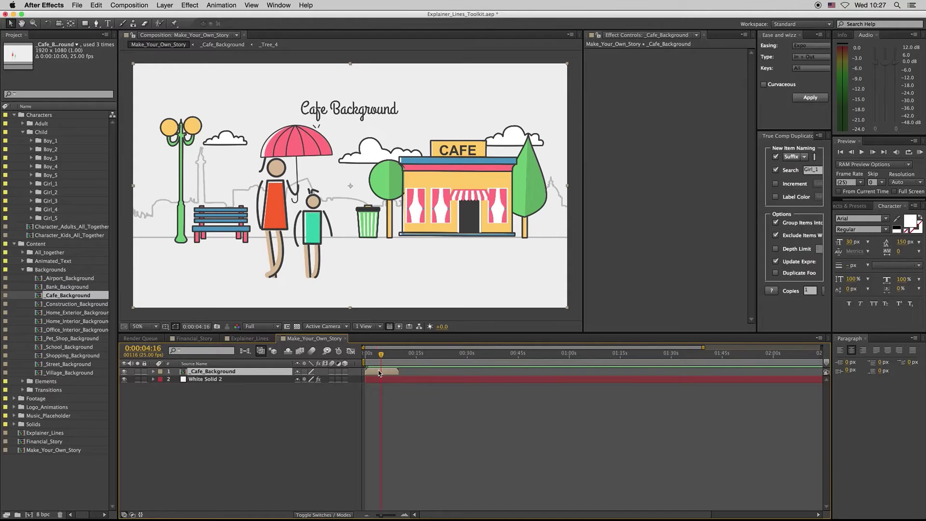
Step: Open the _Cafe_Background composition and hide its Cafe Background title layer
{"action": "double_click", "coordinate": [378, 370]}
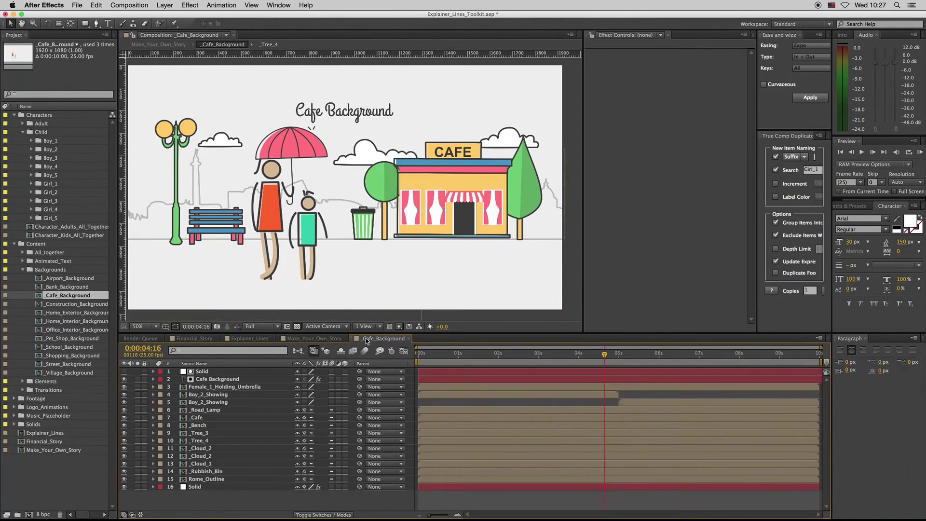
{"action": "left_click", "coordinate": [221, 380]}
{"action": "left_click", "coordinate": [216, 381]}
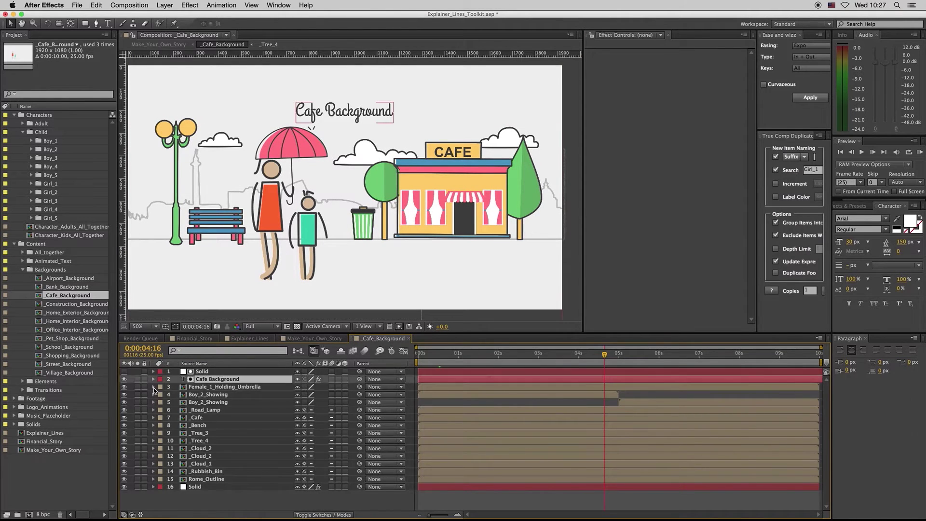
{"action": "left_click", "coordinate": [124, 380]}
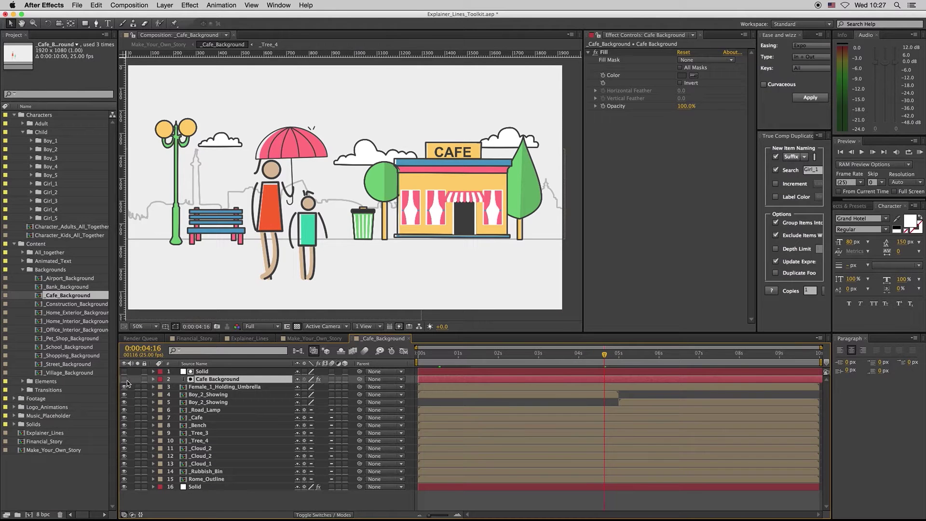
Step: Collapse the Backgrounds, Child and Characters folders, and list the compositions in the All_together folder under Content
{"action": "left_click", "coordinate": [22, 269]}
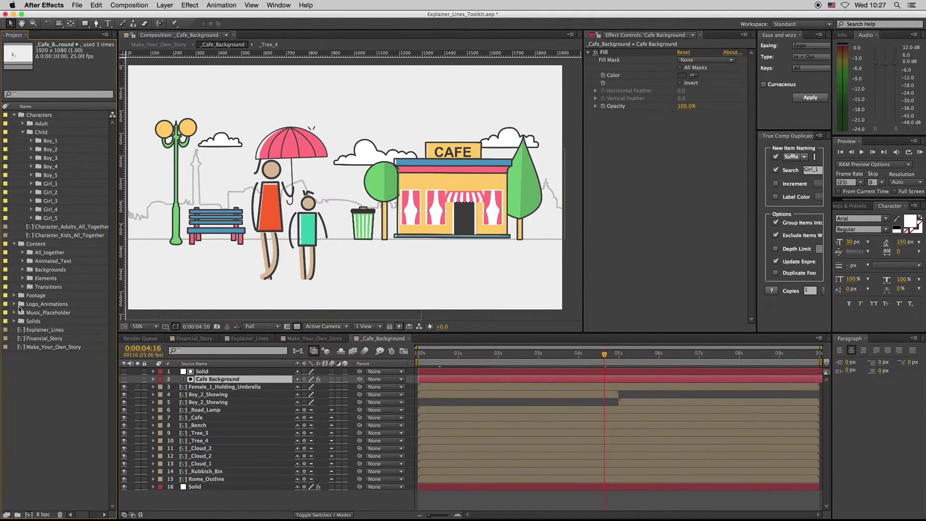
{"action": "left_click", "coordinate": [23, 132]}
{"action": "left_click", "coordinate": [15, 116]}
{"action": "left_click", "coordinate": [44, 125]}
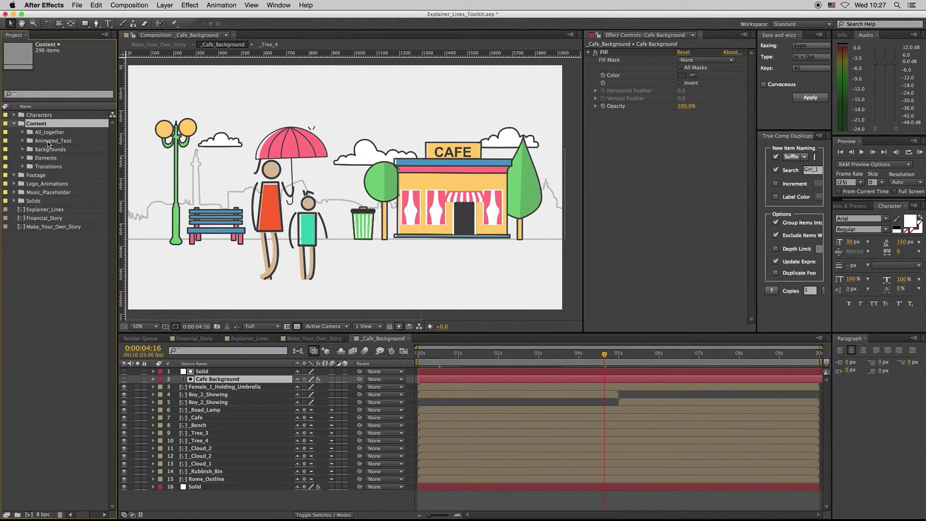
{"action": "left_click", "coordinate": [42, 134]}
{"action": "left_click", "coordinate": [22, 133]}
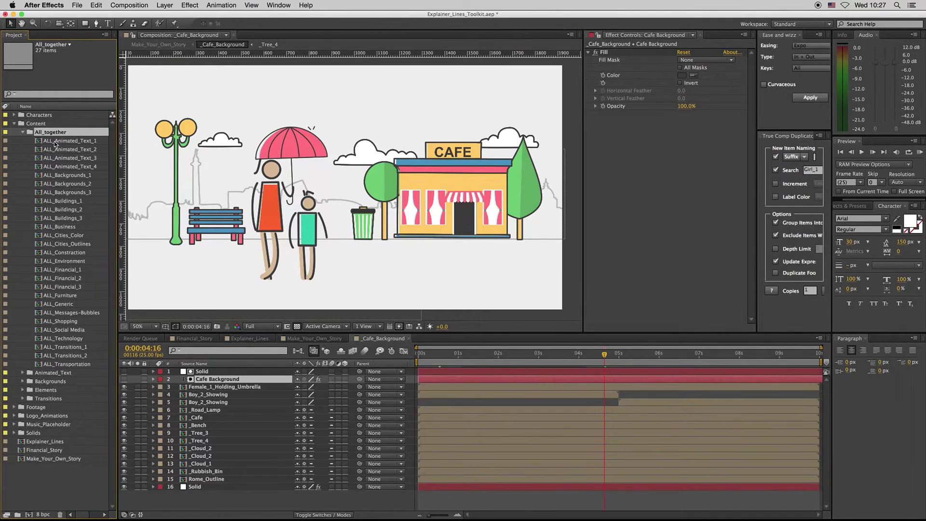
Step: Preview the ALL_Buildings_1 composition at 0:00:05:21 and close it
{"action": "double_click", "coordinate": [59, 201]}
{"action": "left_click", "coordinate": [691, 355]}
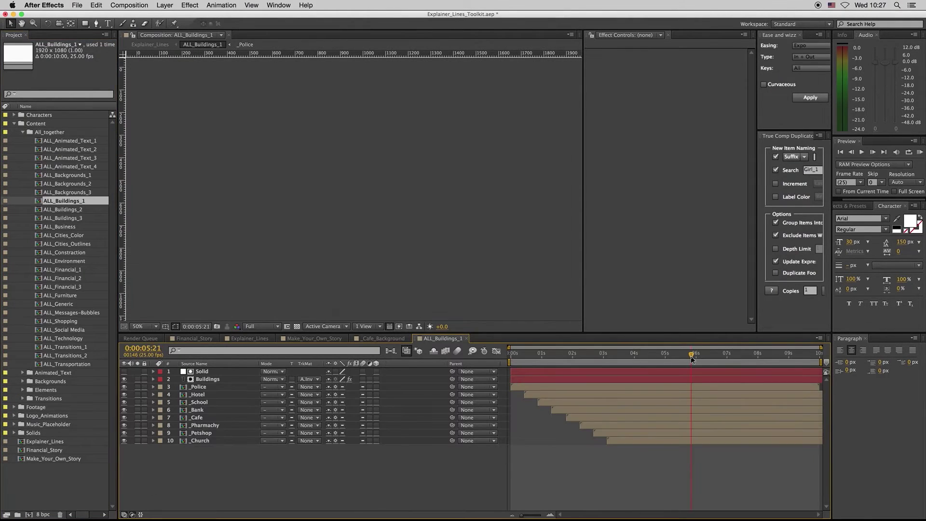
{"action": "left_click", "coordinate": [466, 339]}
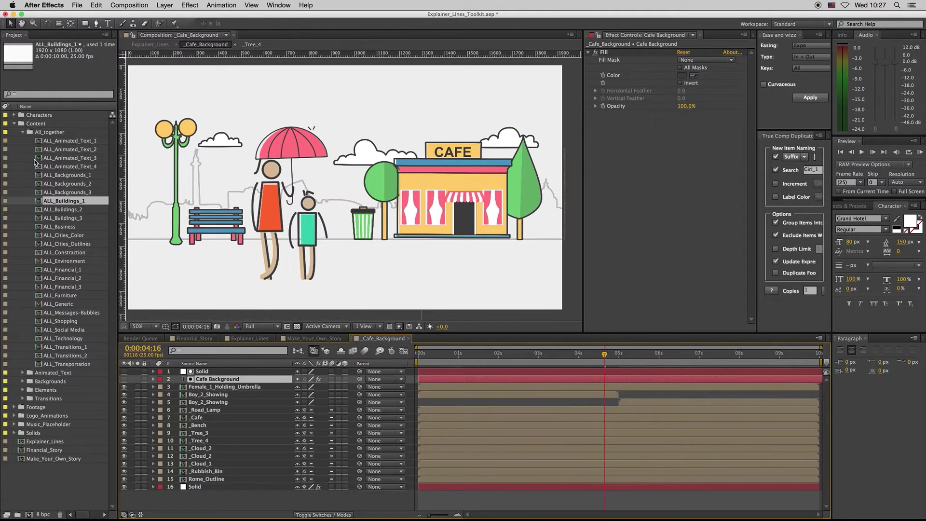
Step: List the contents of the Animated_Text folder alongside those of the All_together folder
{"action": "left_click", "coordinate": [22, 132]}
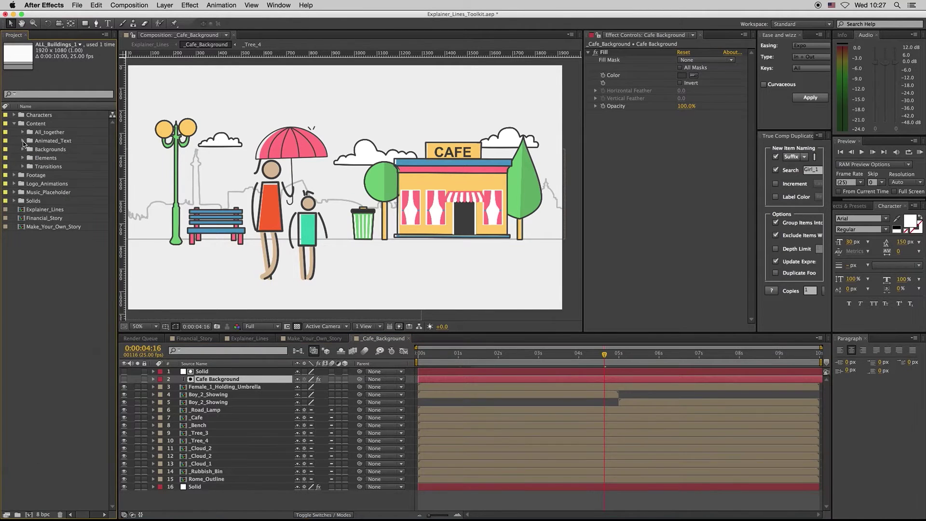
{"action": "left_click", "coordinate": [23, 141]}
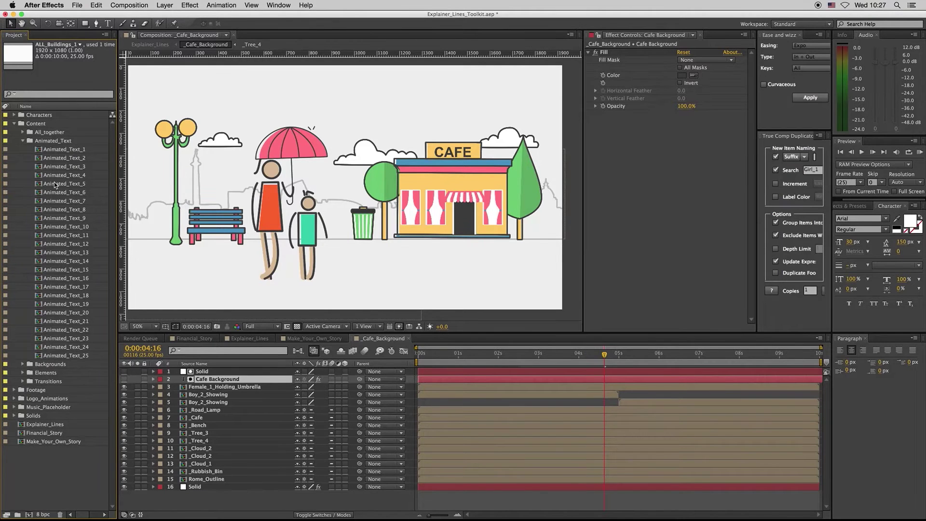
{"action": "left_click", "coordinate": [23, 133]}
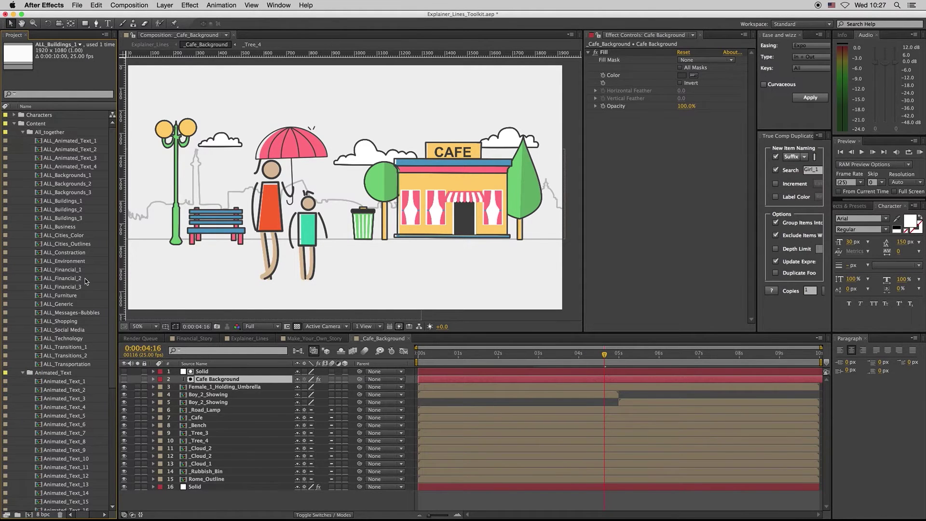
Step: Preview ALL_Animated_Text_1 at 0:00:04:01 and reveal the source of its Animated_Text_2 layer in the project
{"action": "double_click", "coordinate": [79, 141]}
{"action": "left_click", "coordinate": [649, 359]}
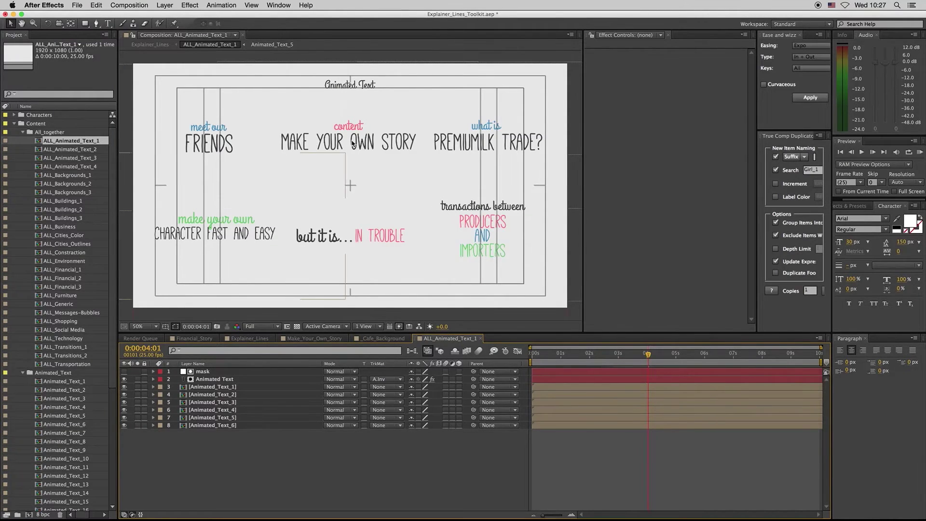
{"action": "right_click", "coordinate": [225, 395]}
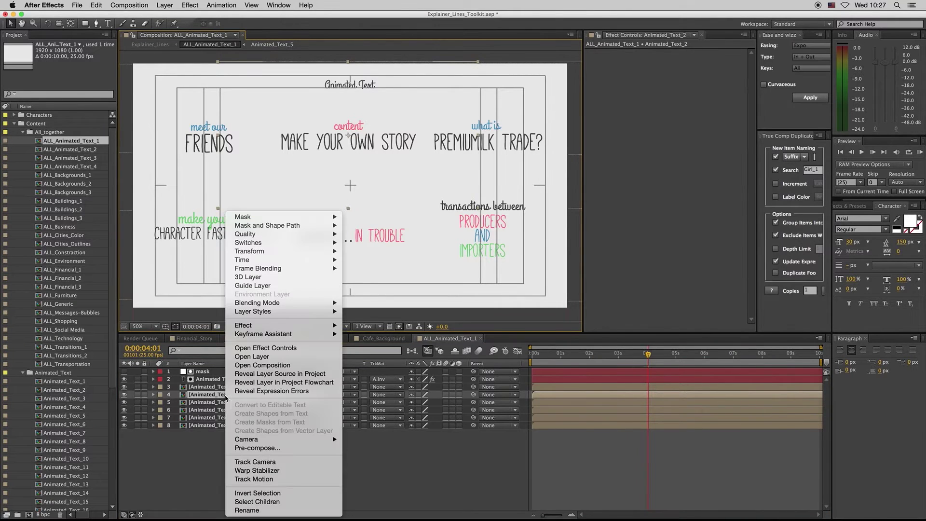
{"action": "left_click", "coordinate": [261, 374]}
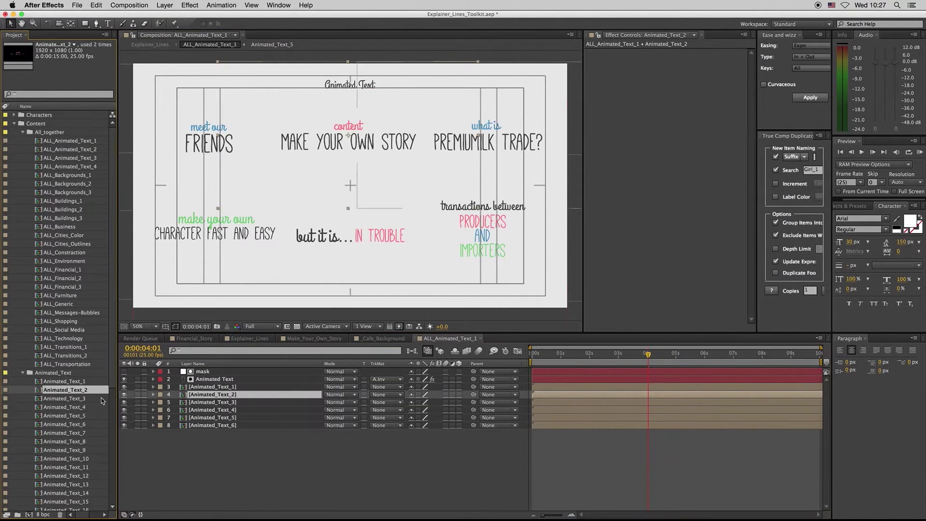
Step: Add the Animated_Text_2 composition to _Cafe_Background as a layer directly above Female_1_Holding_Umbrella
{"action": "left_click", "coordinate": [22, 132]}
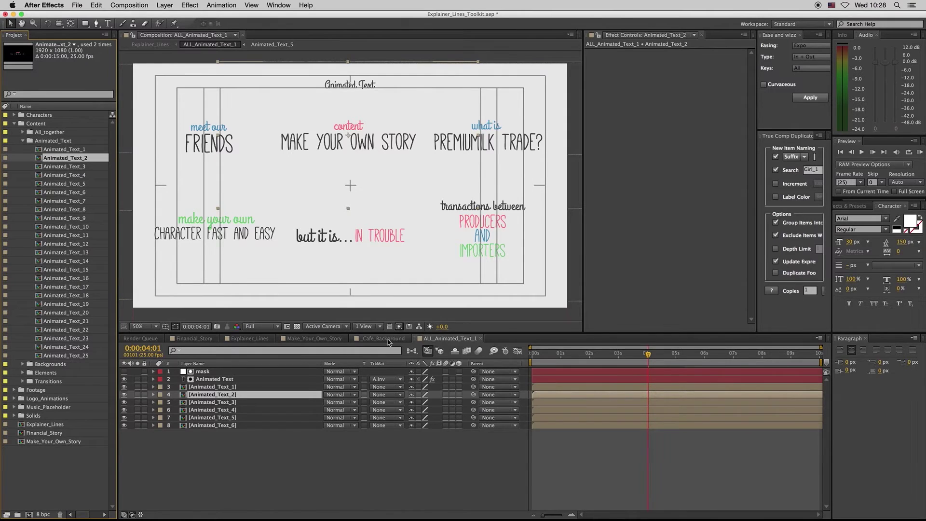
{"action": "left_click", "coordinate": [400, 338]}
{"action": "left_click_drag", "start_coordinate": [57, 159], "coordinate": [240, 388]}
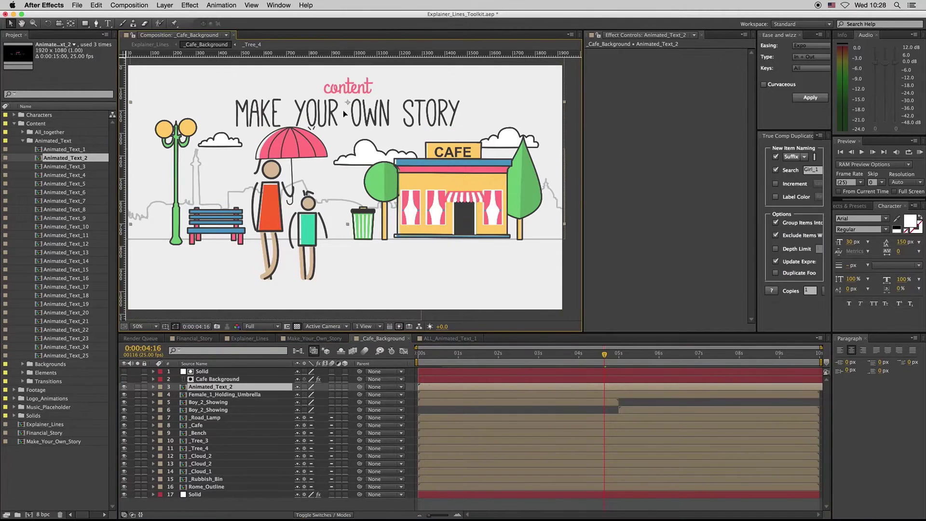
Step: Set the scale of the Animated_Text_2 layer to 80%
{"action": "key", "text": "s"}
{"action": "left_click", "coordinate": [327, 395]}
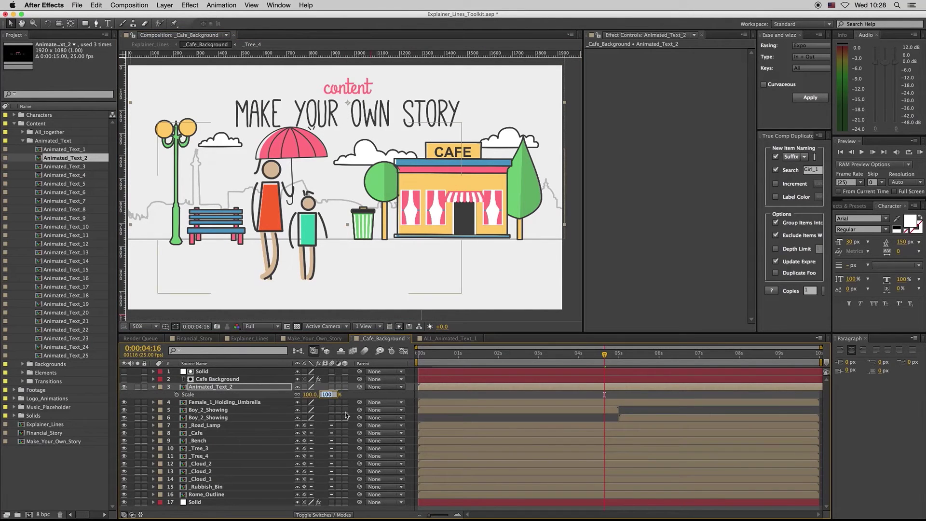
{"action": "type", "text": "80"}
{"action": "key", "text": "Return"}
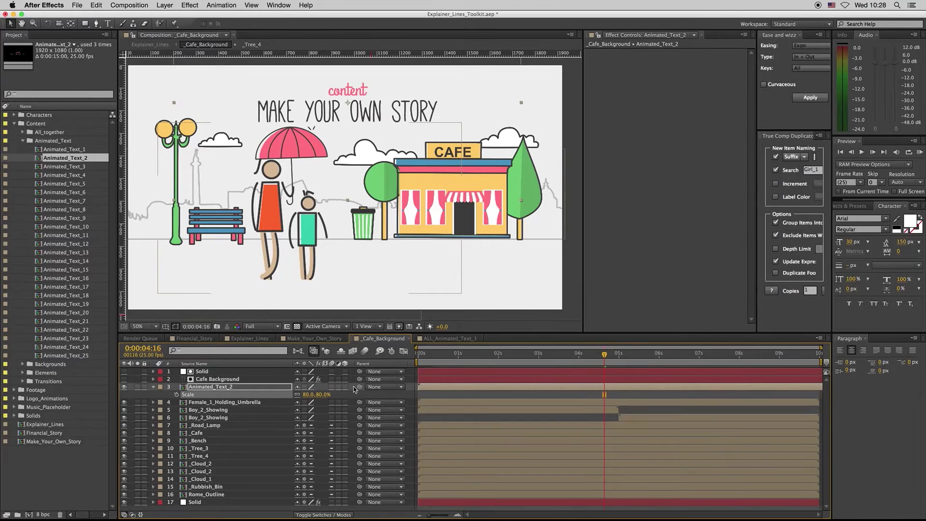
Step: In the Animated_Text_2 composition, replace the "content" text with "premiumilk" and "make your own story" with "template"
{"action": "double_click", "coordinate": [202, 387]}
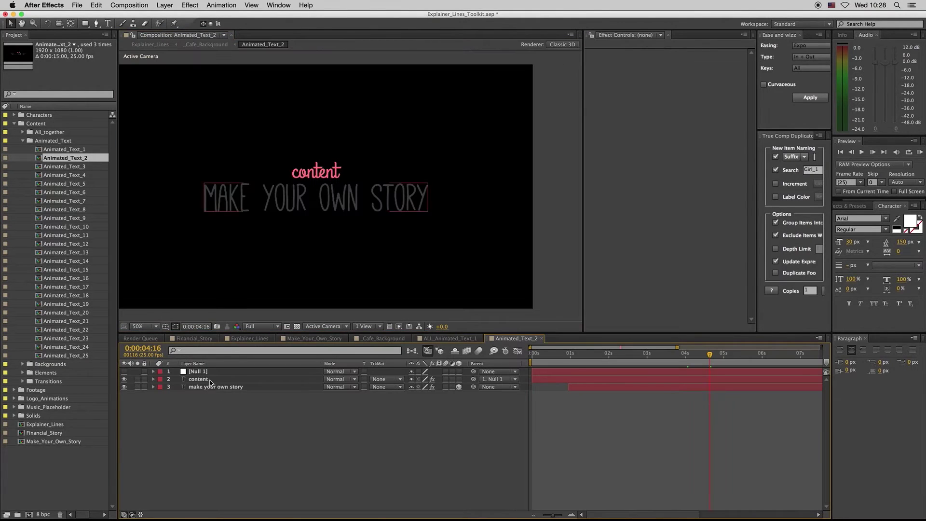
{"action": "double_click", "coordinate": [202, 380]}
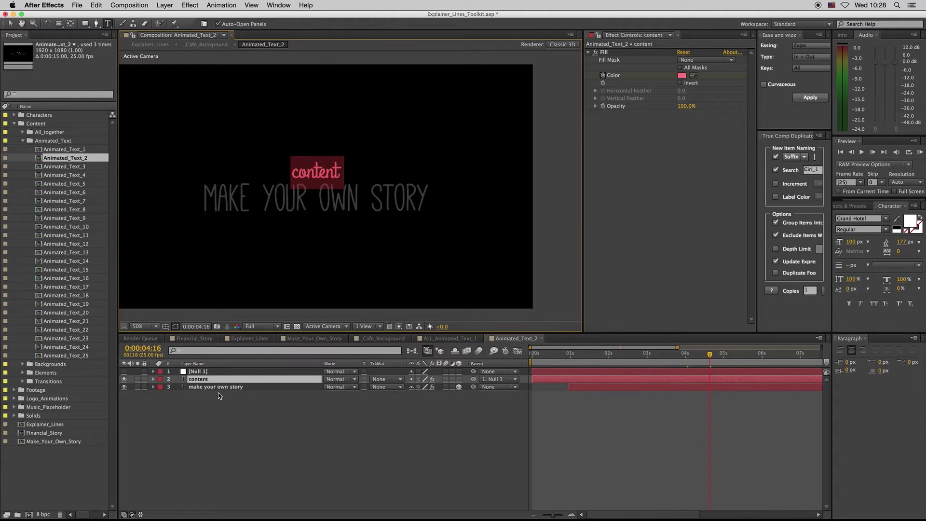
{"action": "type", "text": "premiumilk"}
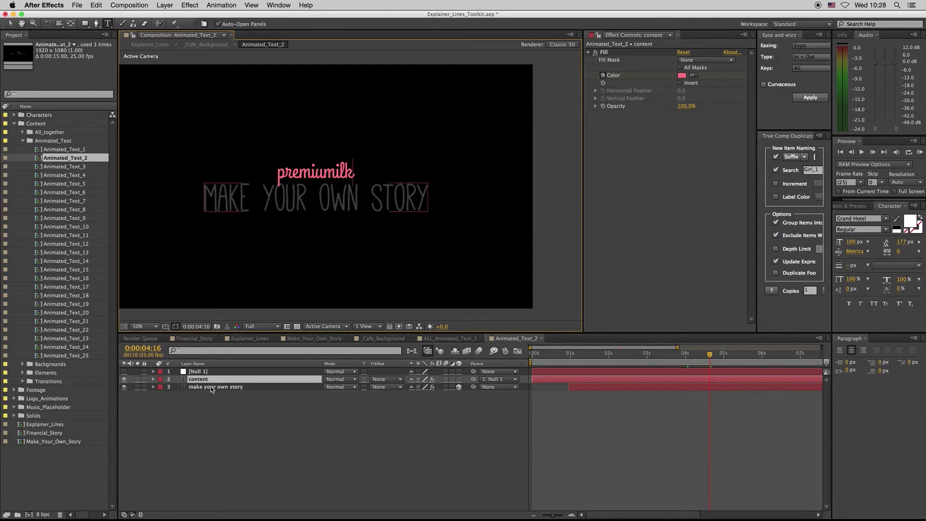
{"action": "left_click", "coordinate": [211, 387]}
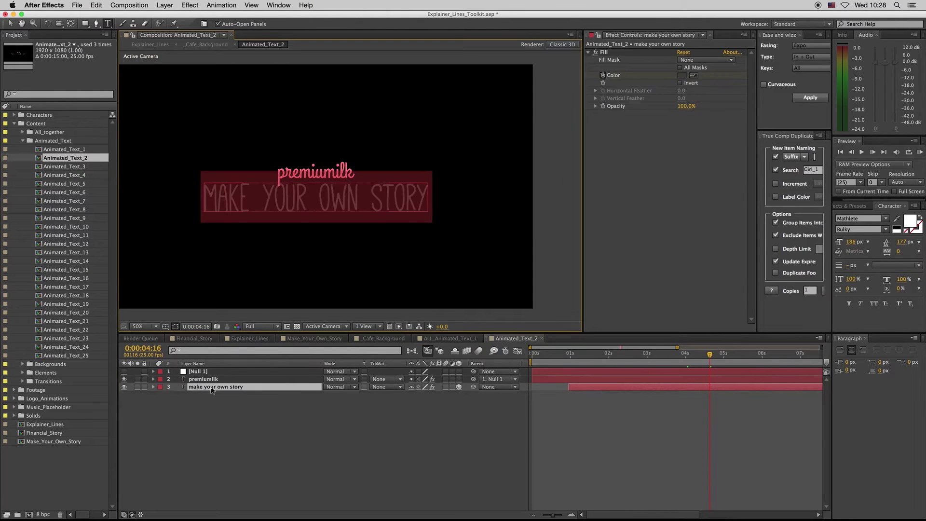
{"action": "type", "text": "template"}
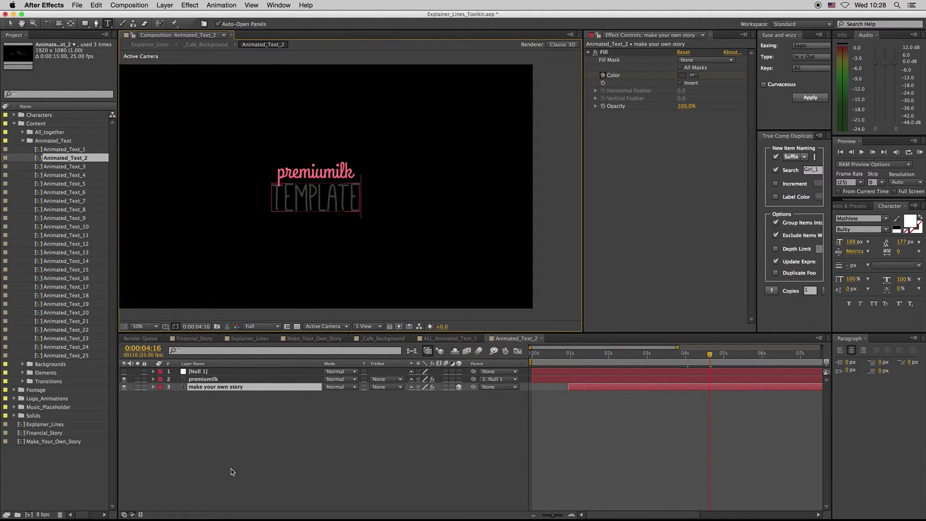
Step: Close the Animated_Text_2 composition and preview _Cafe_Background at 0:00:03:00 with the text layer's scale property collapsed
{"action": "left_click", "coordinate": [541, 338]}
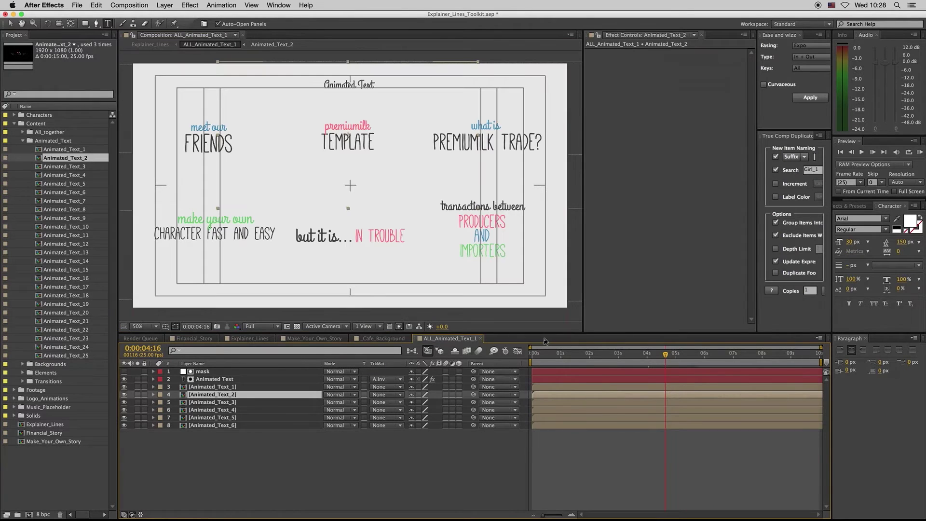
{"action": "left_click", "coordinate": [386, 340]}
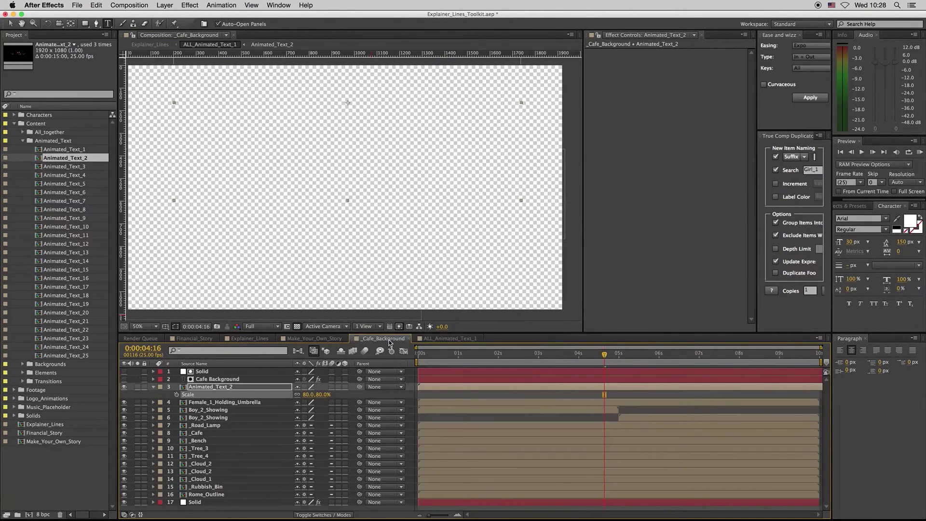
{"action": "left_click", "coordinate": [538, 354]}
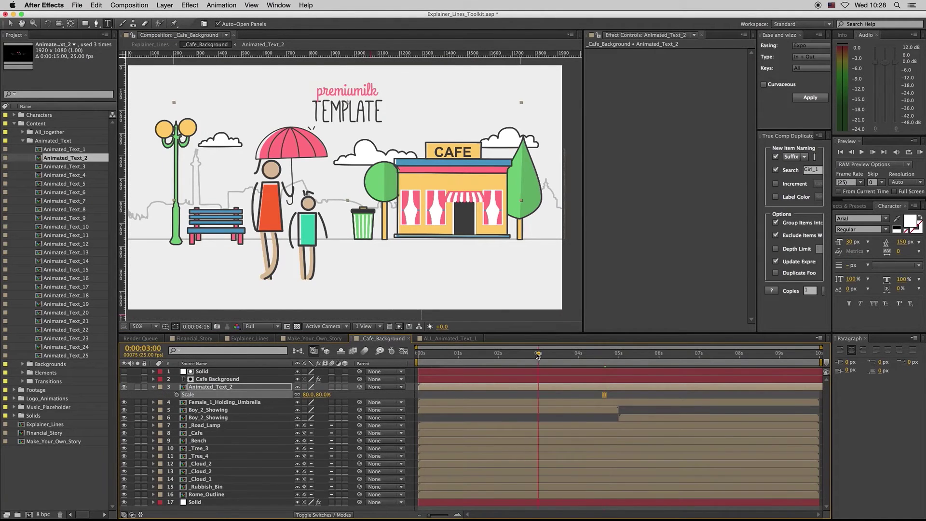
{"action": "left_click", "coordinate": [153, 386]}
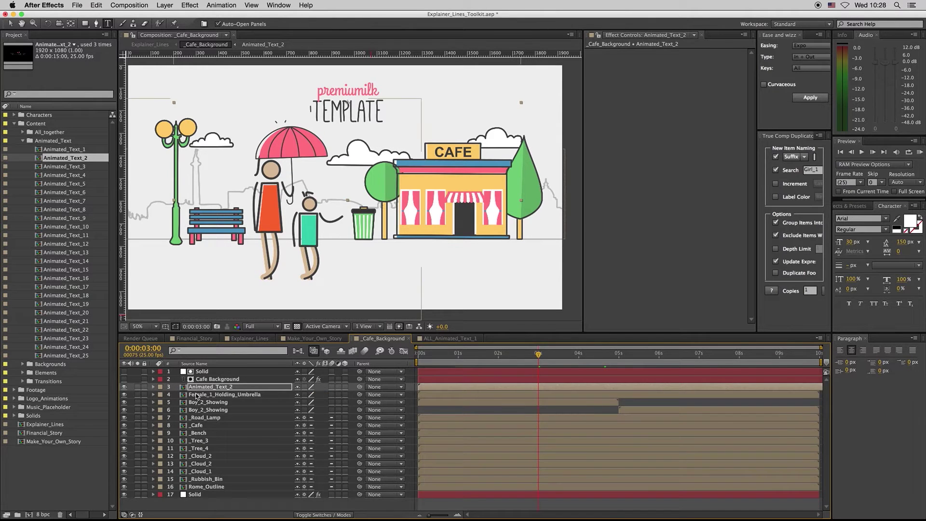
Step: Hide the Female_1_Holding_Umbrella layer and both Boy_2_Showing layers in _Cafe_Background
{"action": "left_click", "coordinate": [198, 394]}
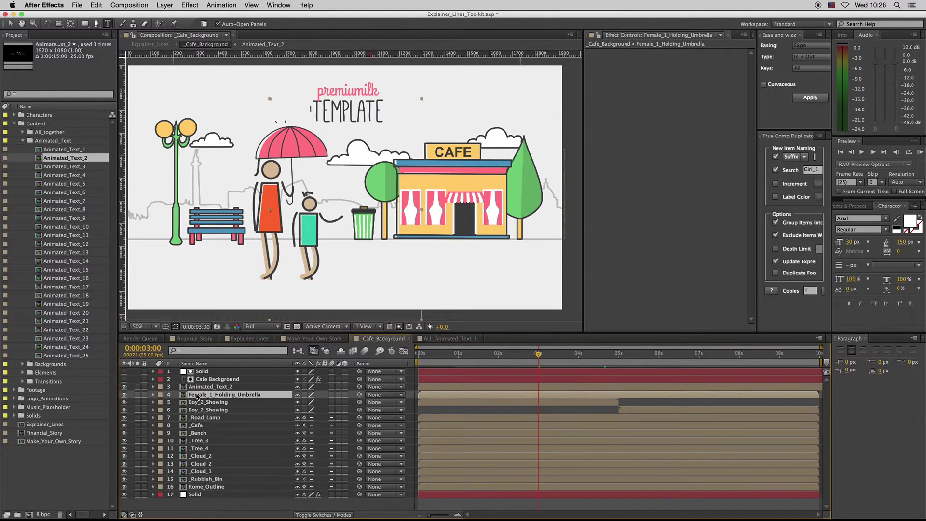
{"action": "left_click", "coordinate": [124, 395]}
{"action": "left_click_drag", "start_coordinate": [124, 402], "coordinate": [124, 410]}
{"action": "left_click", "coordinate": [210, 401]}
{"action": "left_click", "coordinate": [209, 395]}
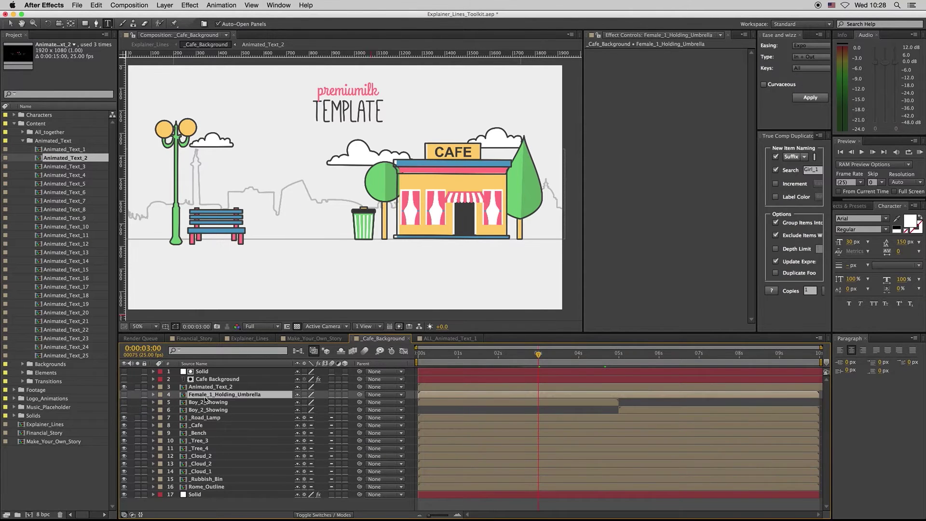
Step: Collapse the Animated_Text and Content folders, and list the compositions in Male_1_Poses under Characters, Adult, Male_1 with their full names readable
{"action": "left_click", "coordinate": [23, 140]}
{"action": "left_click", "coordinate": [15, 123]}
{"action": "left_click", "coordinate": [14, 115]}
{"action": "left_click", "coordinate": [24, 123]}
{"action": "left_click", "coordinate": [31, 174]}
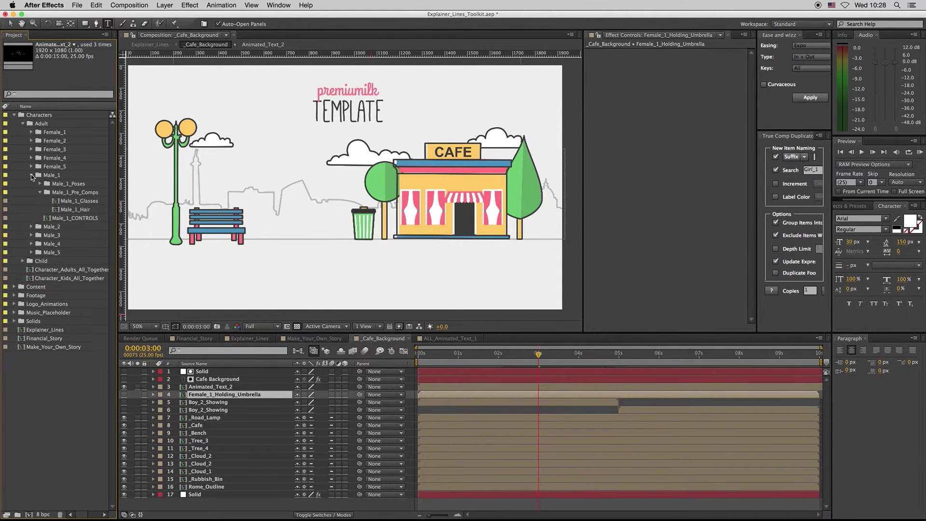
{"action": "left_click", "coordinate": [40, 192]}
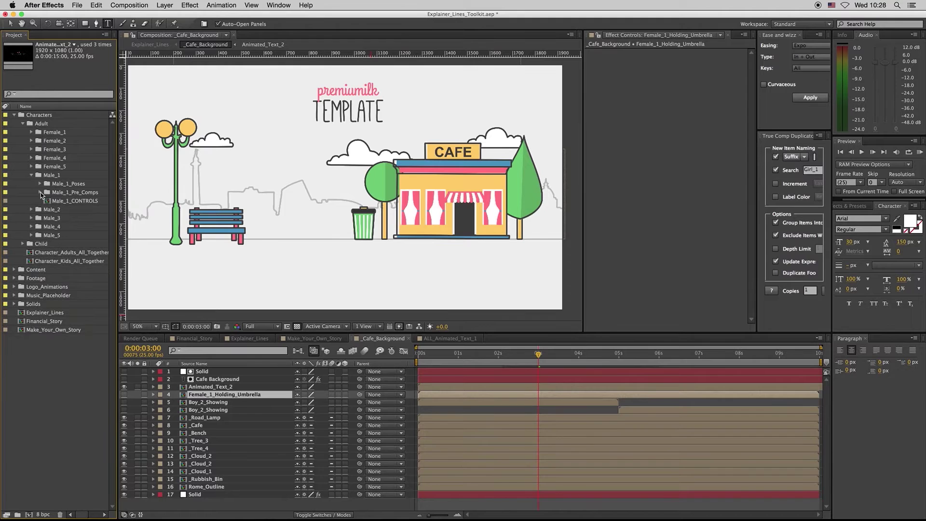
{"action": "left_click", "coordinate": [40, 184]}
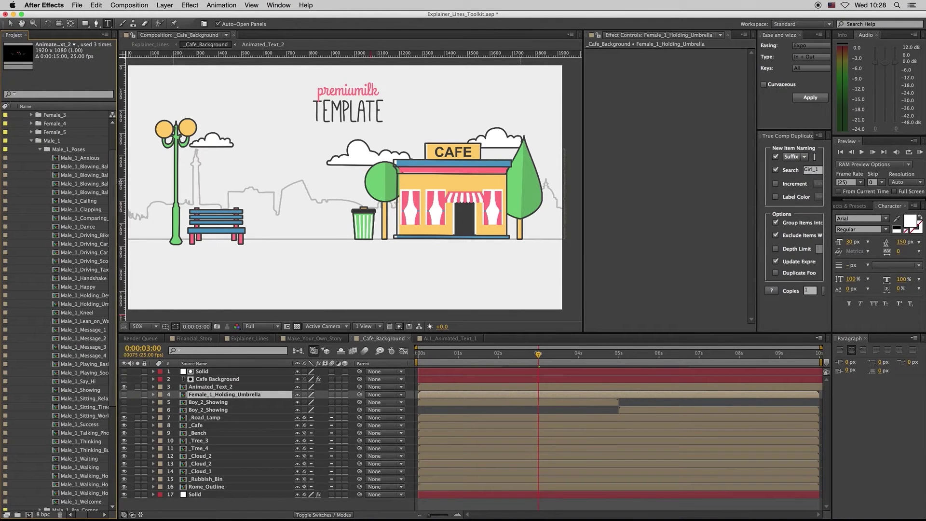
{"action": "left_click_drag", "start_coordinate": [118, 182], "coordinate": [168, 186]}
{"action": "scroll", "coordinate": [140, 257], "scroll_direction": "down", "scroll_amount": 10}
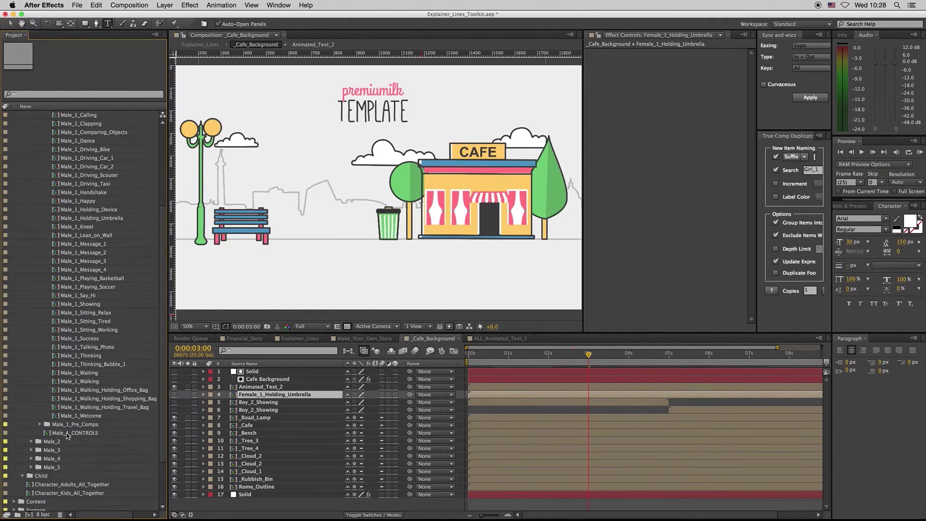
Step: Open the Male_1_CONTROLS composition and preview the character's poses at several times, ending at 0:00:13:07
{"action": "double_click", "coordinate": [77, 373]}
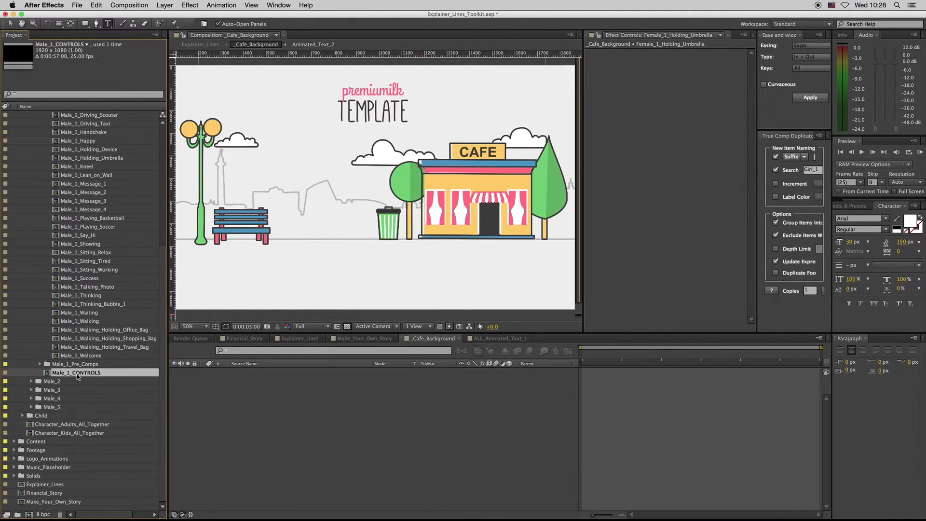
{"action": "left_click", "coordinate": [470, 358]}
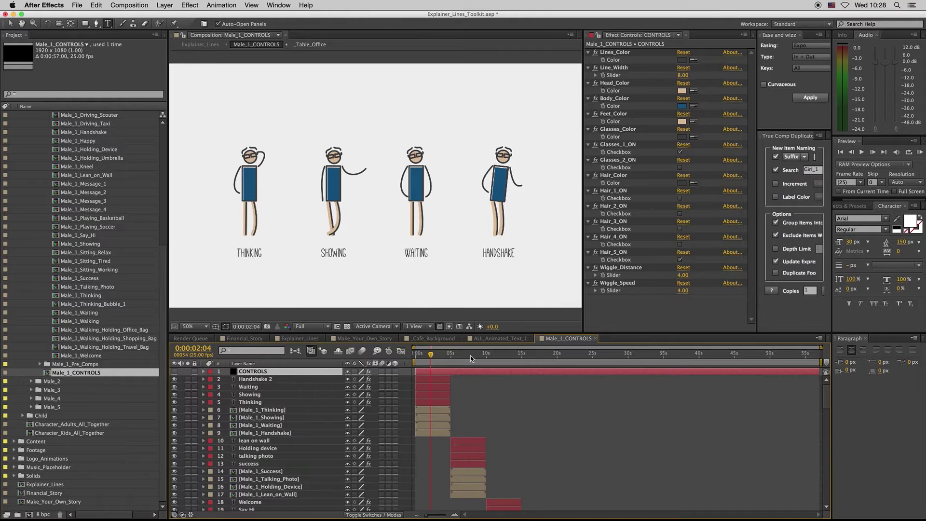
{"action": "left_click", "coordinate": [504, 357]}
{"action": "left_click", "coordinate": [540, 362]}
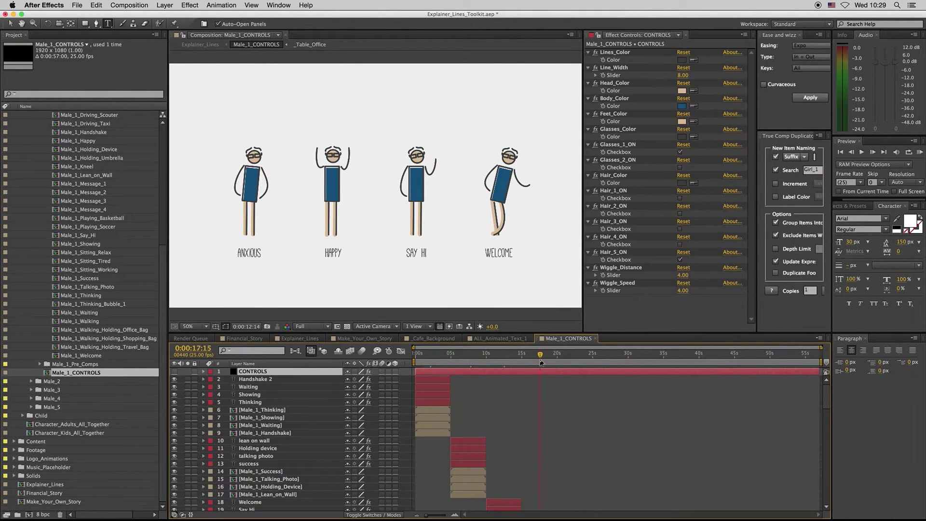
{"action": "left_click", "coordinate": [509, 355]}
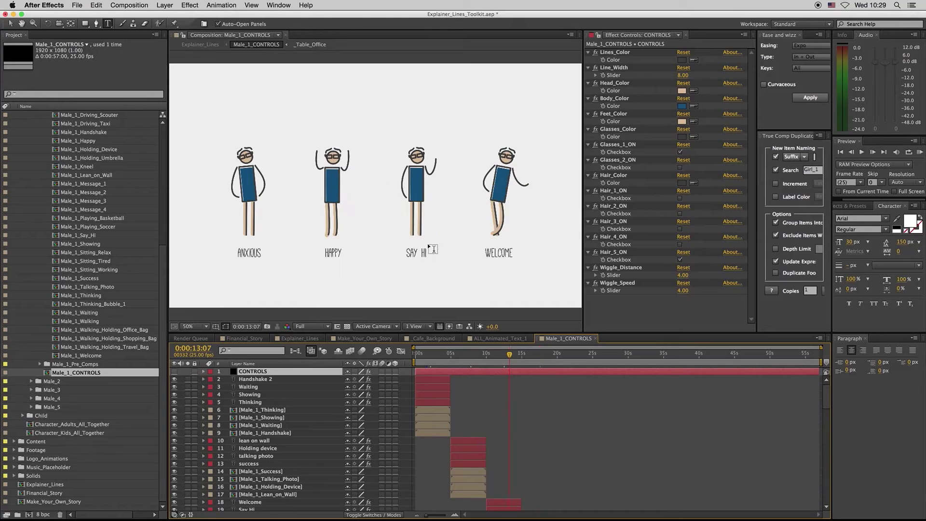
Step: Switch the Male_1 character from Hair_5 to Hair_1 and turn off Glasses_1
{"action": "left_click", "coordinate": [680, 259]}
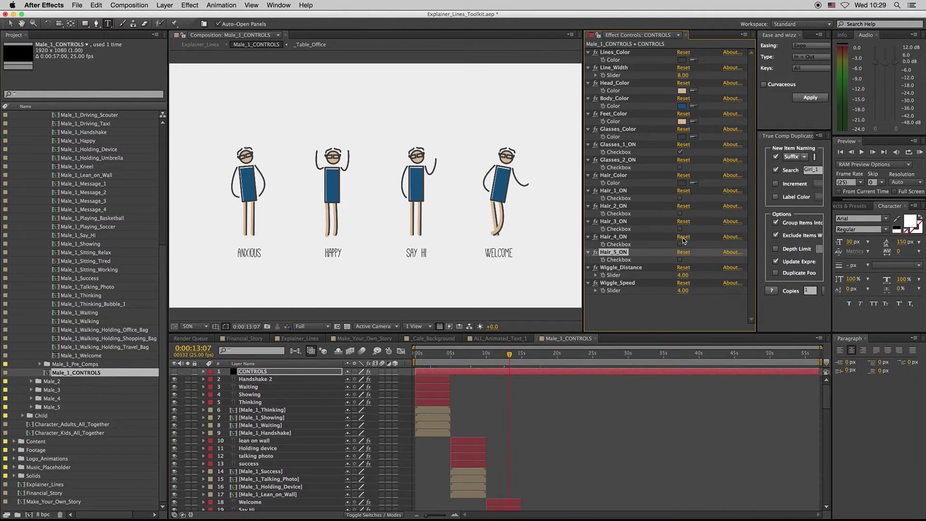
{"action": "left_click", "coordinate": [680, 198]}
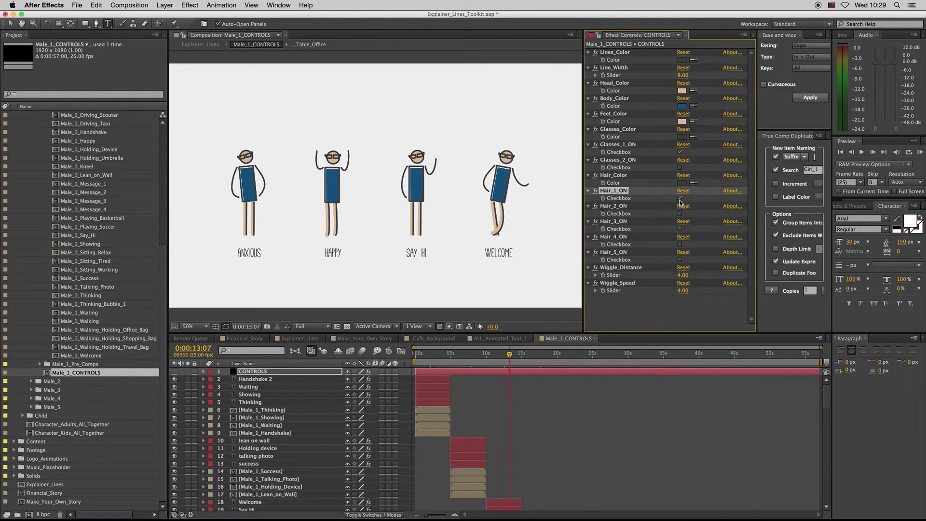
{"action": "left_click", "coordinate": [680, 152]}
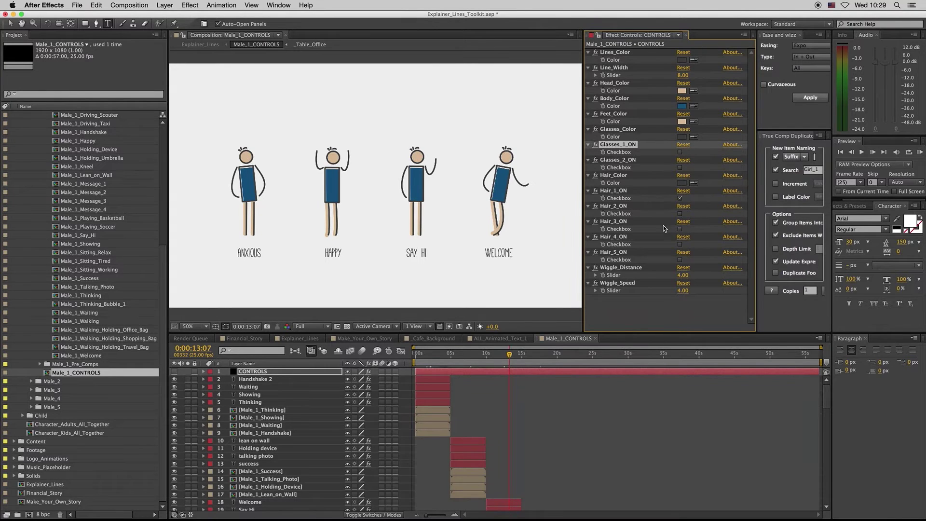
Step: Find the Male_1_Say_Hi layer in Male_1_CONTROLS and reveal its source composition in the project
{"action": "left_click", "coordinate": [517, 502]}
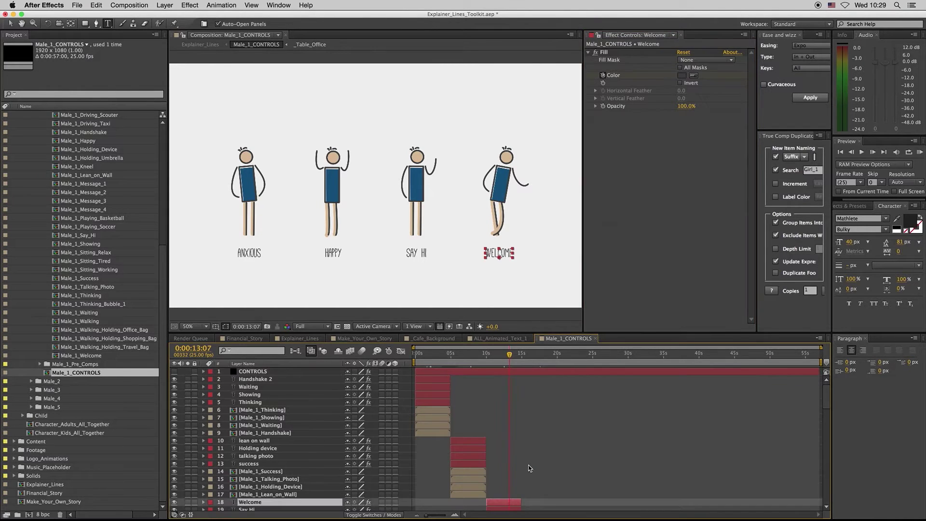
{"action": "scroll", "coordinate": [529, 466], "scroll_direction": "down", "scroll_amount": 5}
{"action": "scroll", "coordinate": [420, 201], "scroll_direction": "down", "scroll_amount": 2}
{"action": "scroll", "coordinate": [415, 199], "scroll_direction": "down", "scroll_amount": 4}
{"action": "scroll", "coordinate": [378, 183], "scroll_direction": "up", "scroll_amount": 1}
{"action": "scroll", "coordinate": [410, 202], "scroll_direction": "up", "scroll_amount": 5}
{"action": "scroll", "coordinate": [408, 203], "scroll_direction": "down", "scroll_amount": 2}
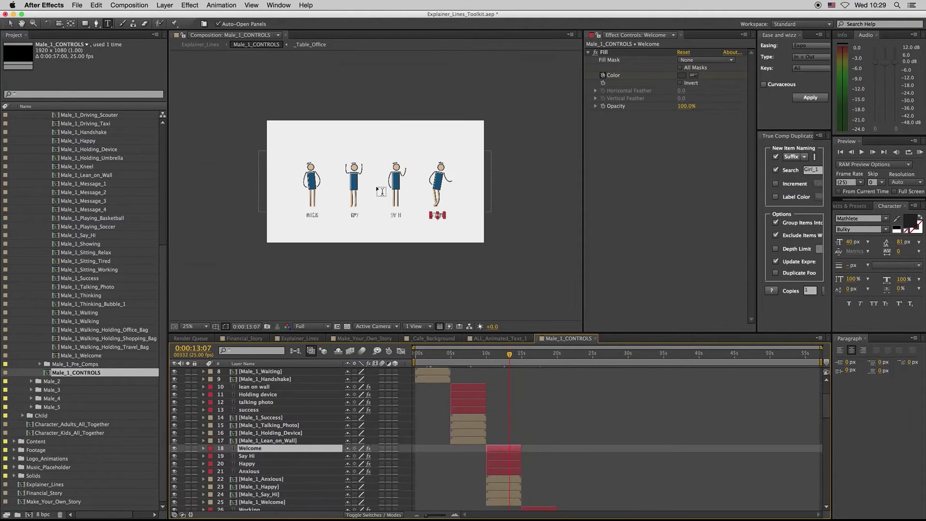
{"action": "key", "text": "v"}
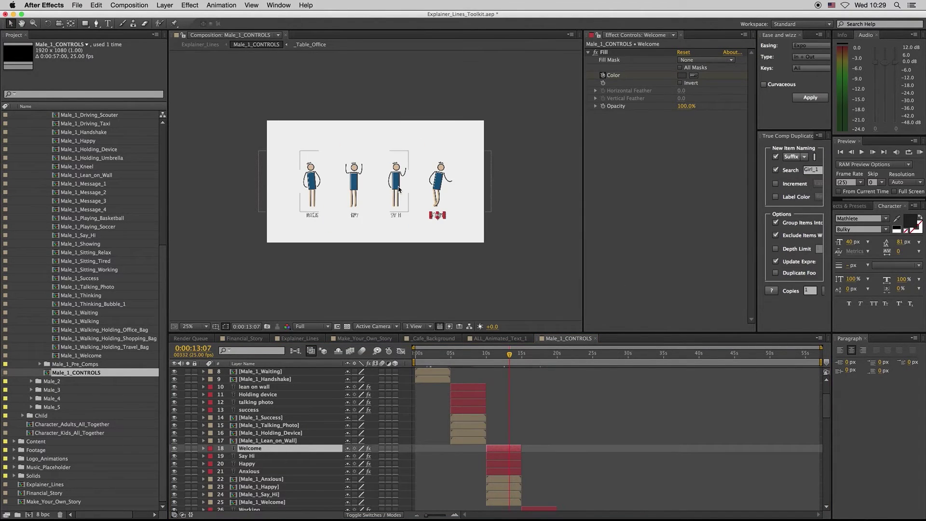
{"action": "left_click", "coordinate": [398, 188]}
{"action": "scroll", "coordinate": [397, 188], "scroll_direction": "up", "scroll_amount": 2}
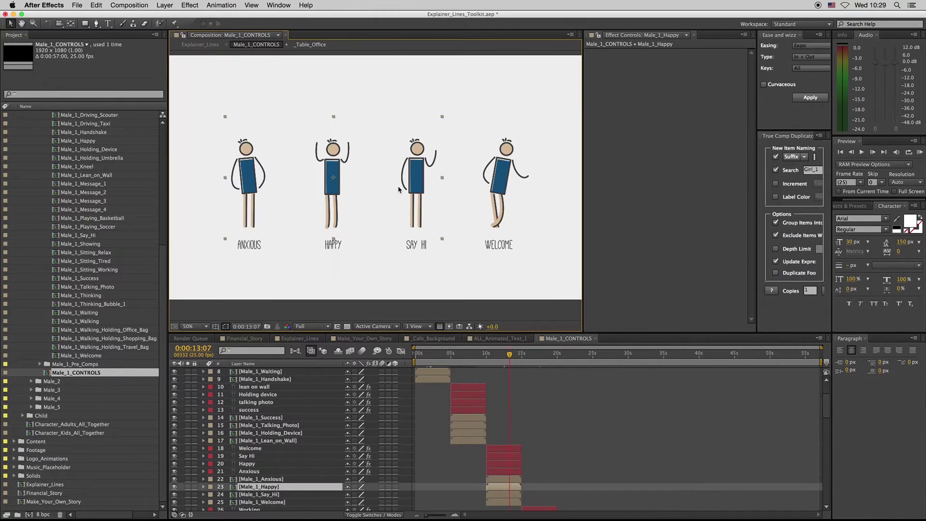
{"action": "left_click", "coordinate": [268, 495]}
{"action": "right_click", "coordinate": [269, 497]}
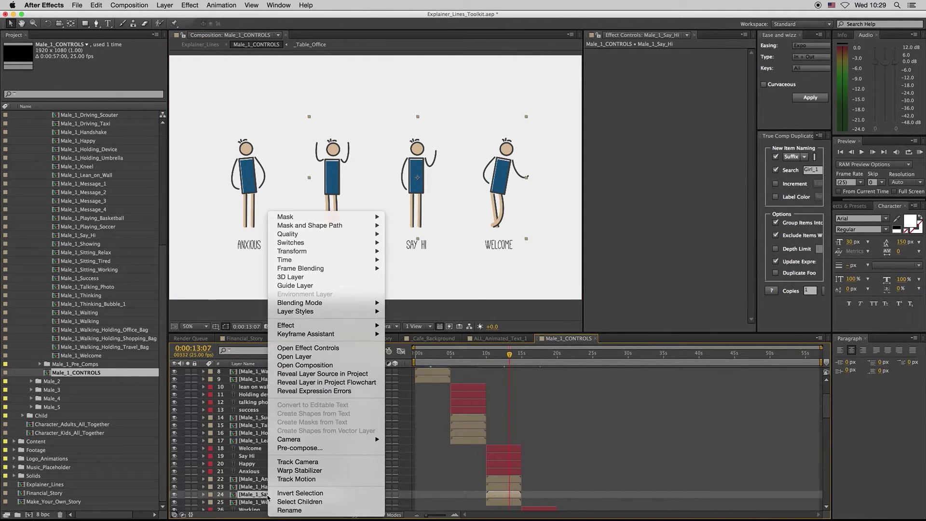
{"action": "left_click", "coordinate": [318, 375]}
{"action": "left_click", "coordinate": [73, 244]}
{"action": "left_click", "coordinate": [74, 236]}
Step: Add Male_1_Say_Hi to _Cafe_Background as a layer directly below the Boy_2_Showing layers
{"action": "left_click", "coordinate": [447, 340]}
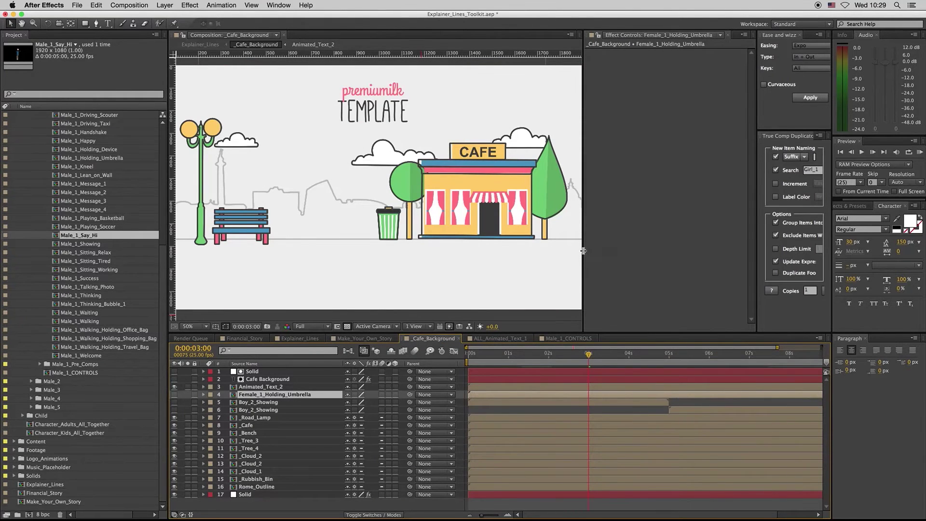
{"action": "left_click_drag", "start_coordinate": [583, 251], "coordinate": [625, 250]}
{"action": "left_click_drag", "start_coordinate": [268, 378], "coordinate": [274, 417]}
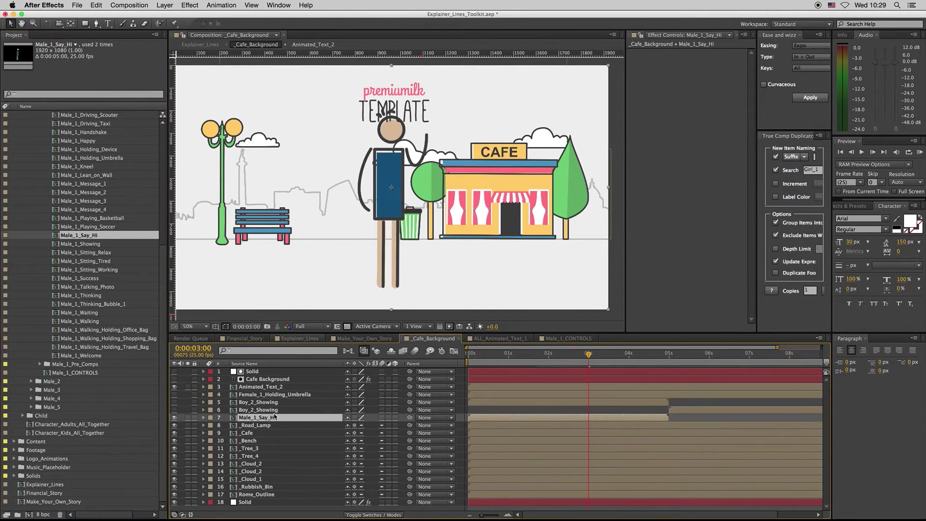
Step: Set the scale of the Male_1_Say_Hi layer to 70%
{"action": "key", "text": "s"}
{"action": "left_click", "coordinate": [377, 425]}
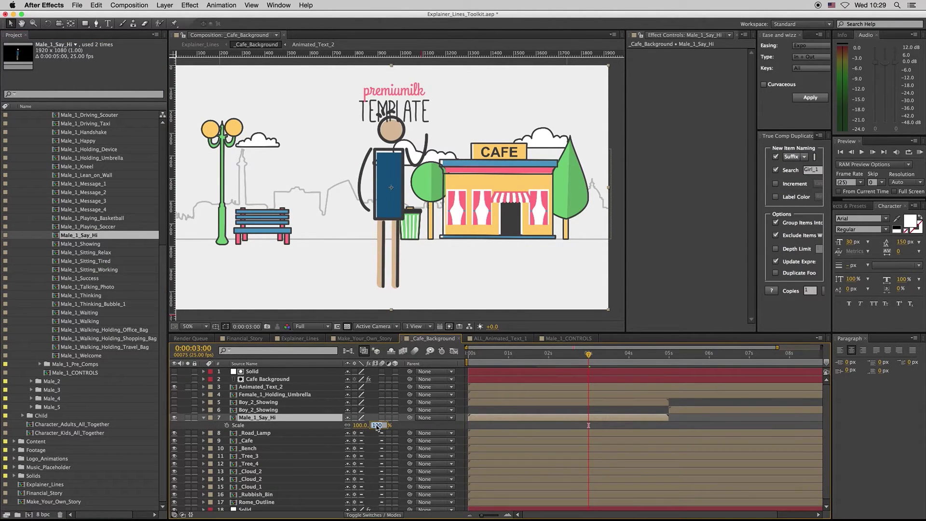
{"action": "type", "text": "70"}
{"action": "key", "text": "Return"}
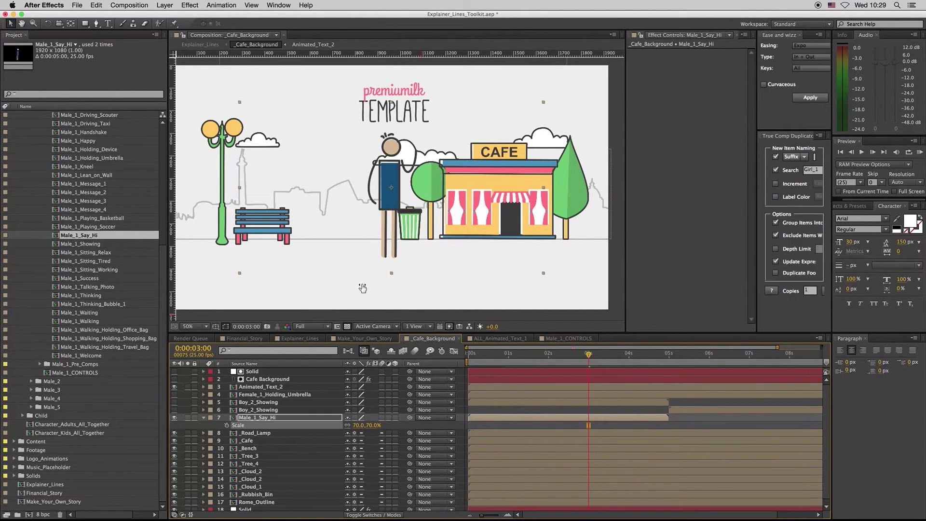
Step: Move the Male_1_Say_Hi character down into the space between the bench and the rubbish bin, and collapse its scale property
{"action": "left_click_drag", "start_coordinate": [385, 175], "coordinate": [323, 193]}
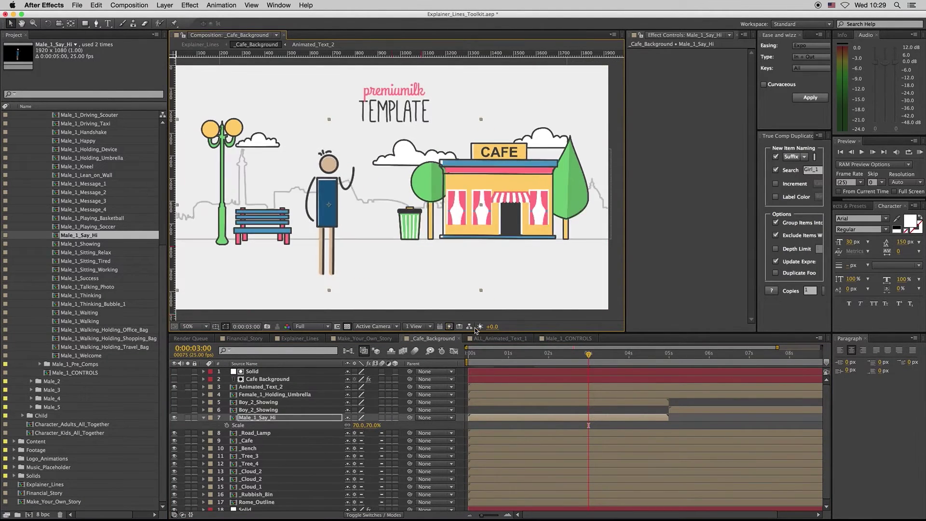
{"action": "left_click", "coordinate": [512, 356]}
{"action": "left_click", "coordinate": [534, 355]}
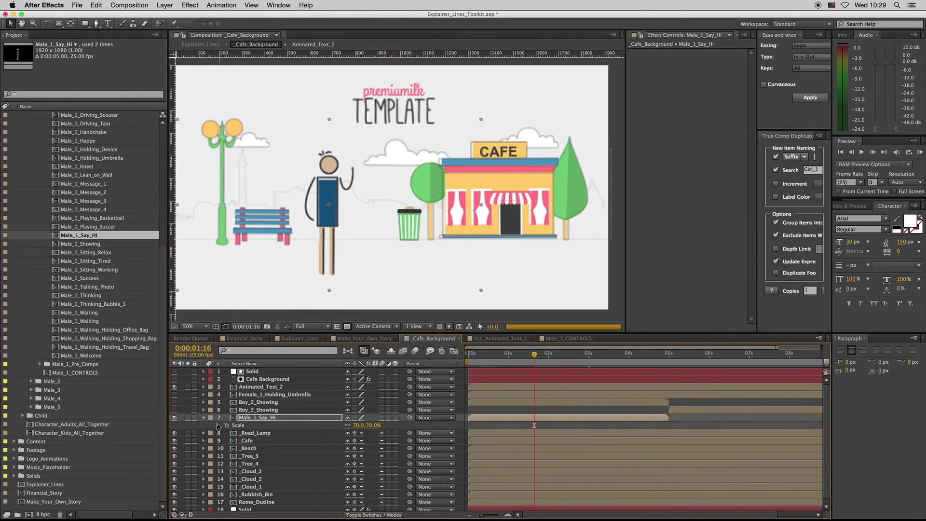
{"action": "left_click", "coordinate": [204, 418]}
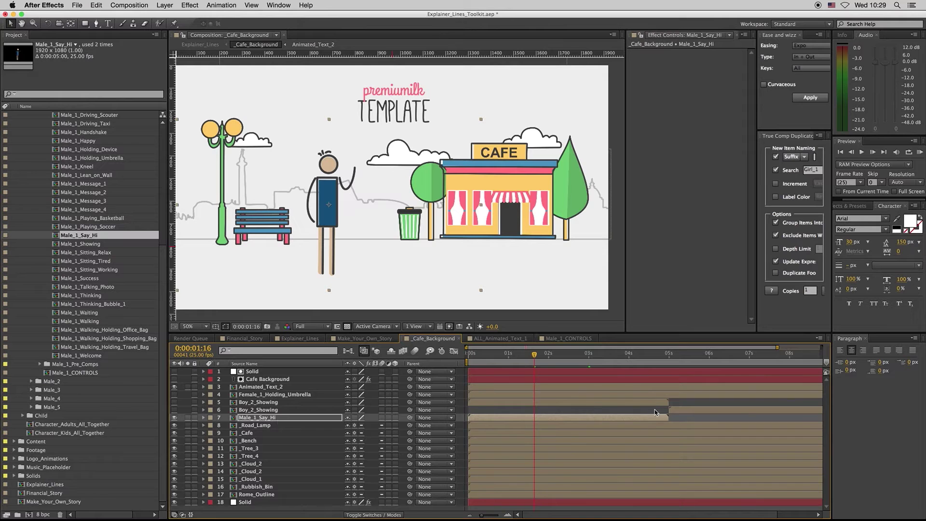
Step: Check the _Cafe_Background scene just past the end of Male_1_Say_Hi, at 5:01, and inspect the second Boy_2_Showing layer
{"action": "key", "text": "minus"}
{"action": "left_click", "coordinate": [576, 356]}
{"action": "left_click_drag", "start_coordinate": [579, 358], "coordinate": [647, 355]}
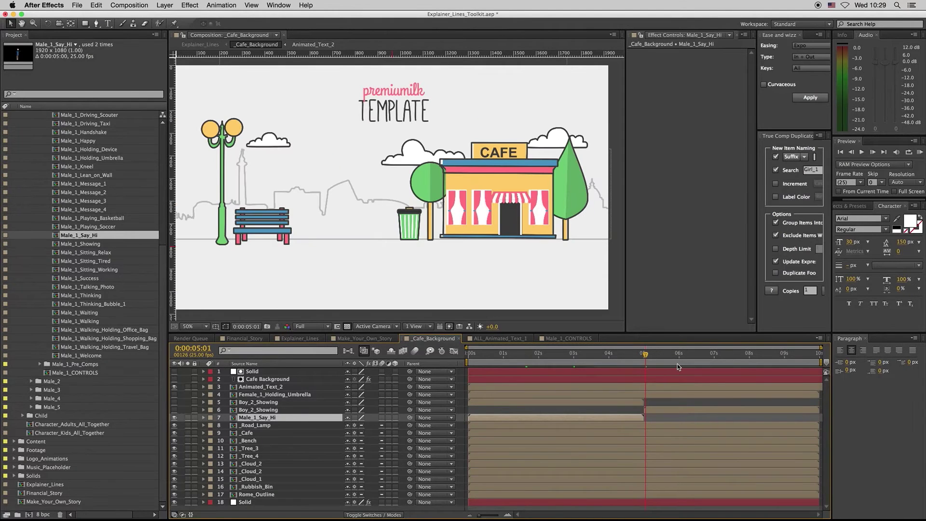
{"action": "left_click", "coordinate": [658, 410]}
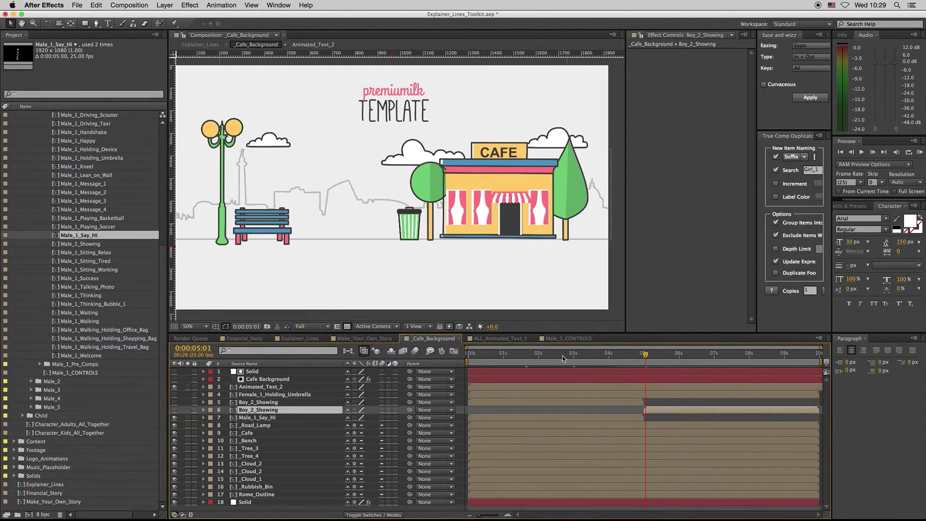
Step: Duplicate the Male_1_Say_Hi layer and sequence both copies one after the other with Sequence Layers
{"action": "left_click_drag", "start_coordinate": [563, 355], "coordinate": [572, 356]}
{"action": "left_click", "coordinate": [574, 417]}
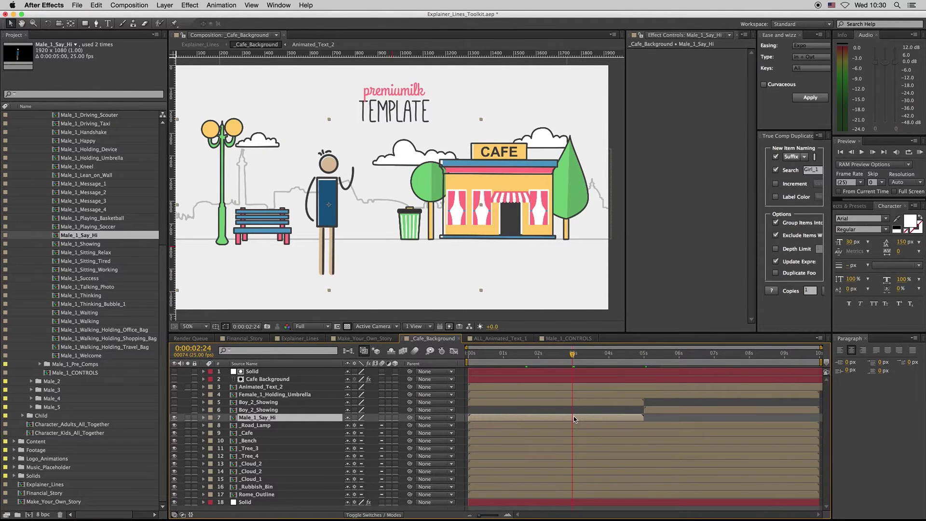
{"action": "key", "text": "super+d"}
{"action": "left_click", "coordinate": [572, 425], "text": "shift"}
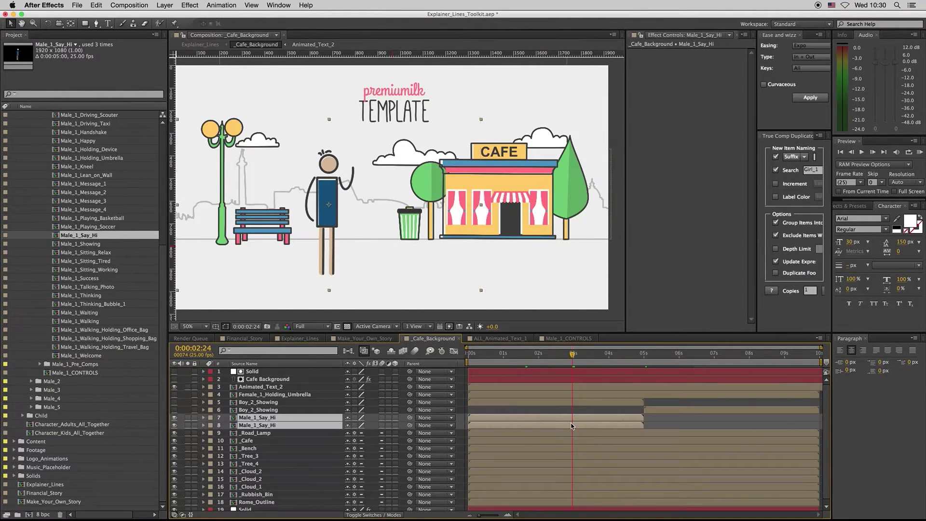
{"action": "right_click", "coordinate": [572, 425]}
{"action": "mouse_move", "coordinate": [635, 339]}
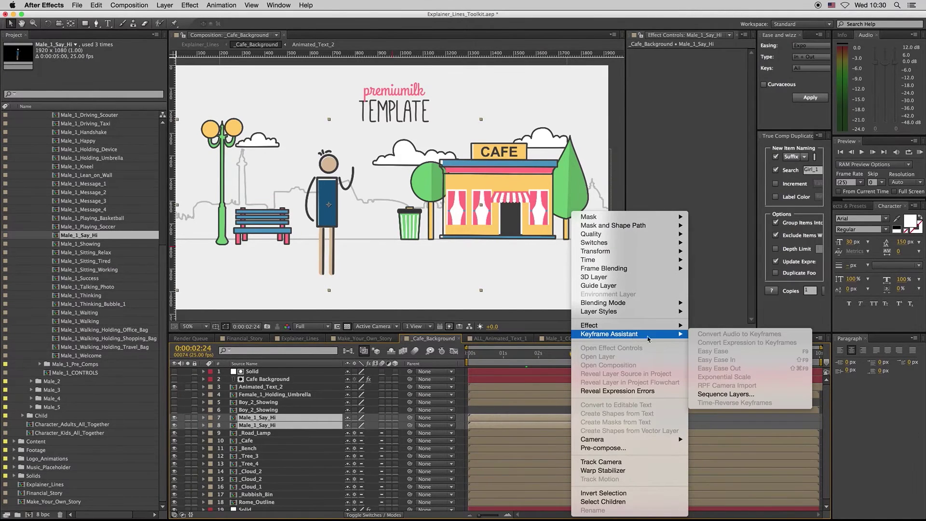
{"action": "left_click", "coordinate": [722, 394]}
{"action": "left_click", "coordinate": [696, 254]}
{"action": "left_click", "coordinate": [664, 426]}
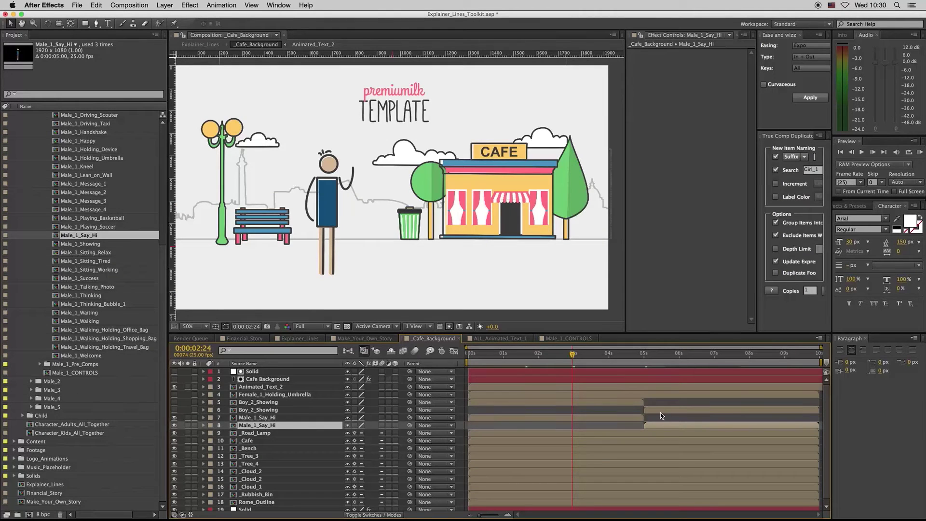
Step: Delete both Boy_2_Showing layers from _Cafe_Background
{"action": "left_click", "coordinate": [653, 410]}
{"action": "left_click", "coordinate": [629, 404], "text": "shift"}
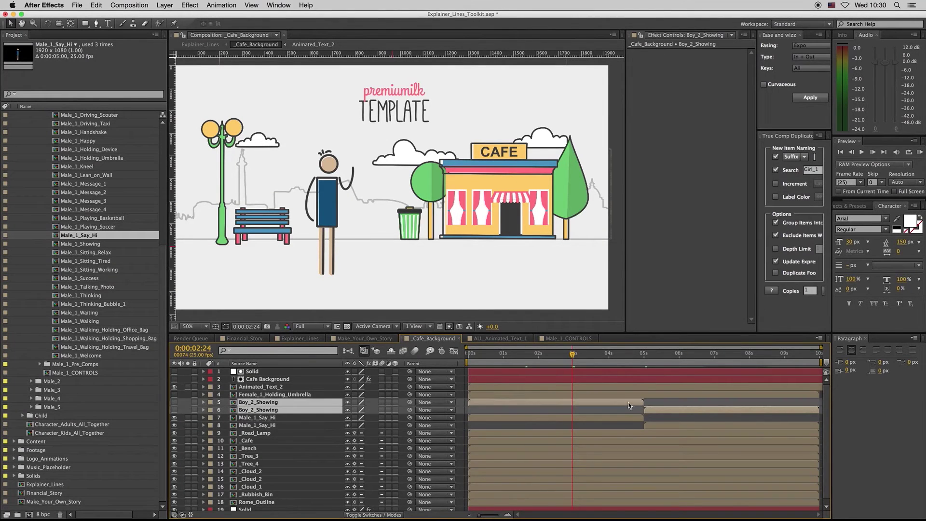
{"action": "key", "text": "Delete"}
{"action": "left_click", "coordinate": [630, 404]}
Step: Replace the source of the second Male_1_Say_Hi layer with the Male_1_Showing composition
{"action": "left_click_drag", "start_coordinate": [589, 354], "coordinate": [689, 355]}
{"action": "left_click", "coordinate": [708, 356]}
{"action": "left_click", "coordinate": [684, 409]}
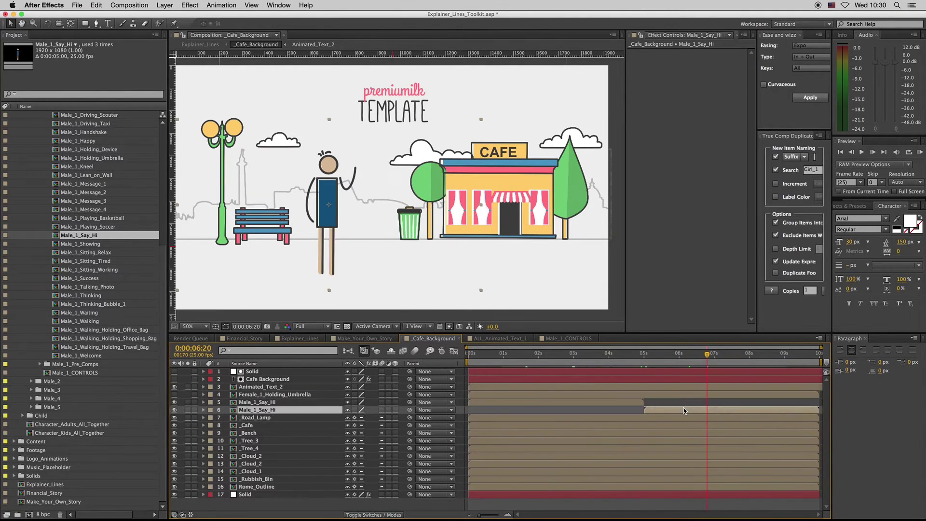
{"action": "left_click", "coordinate": [79, 245]}
{"action": "left_click_drag", "start_coordinate": [75, 247], "coordinate": [225, 319]}
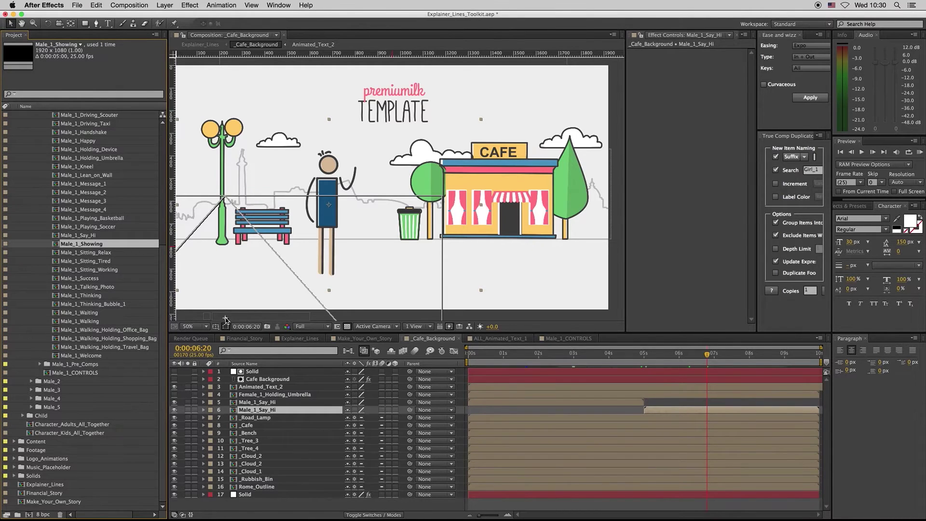
{"action": "left_click_drag", "start_coordinate": [226, 320], "coordinate": [237, 329]}
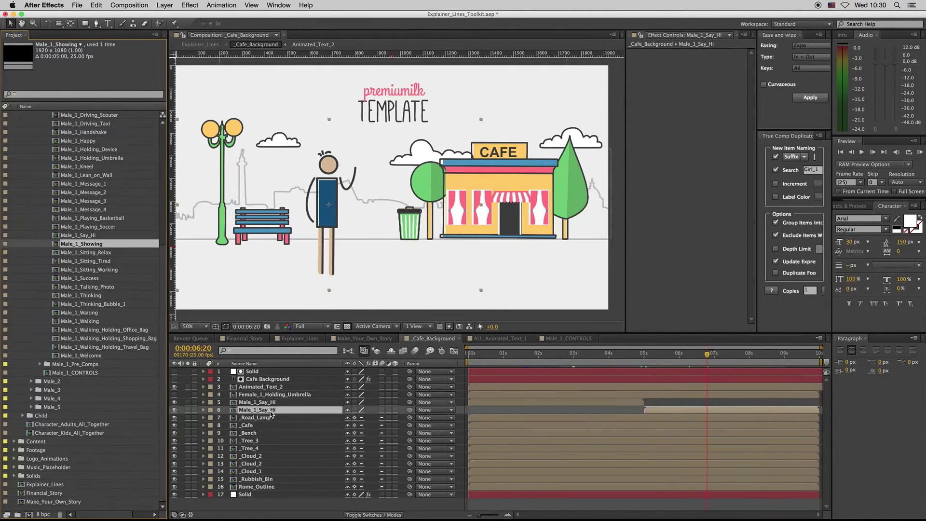
{"action": "key", "text": "super+alt+slash"}
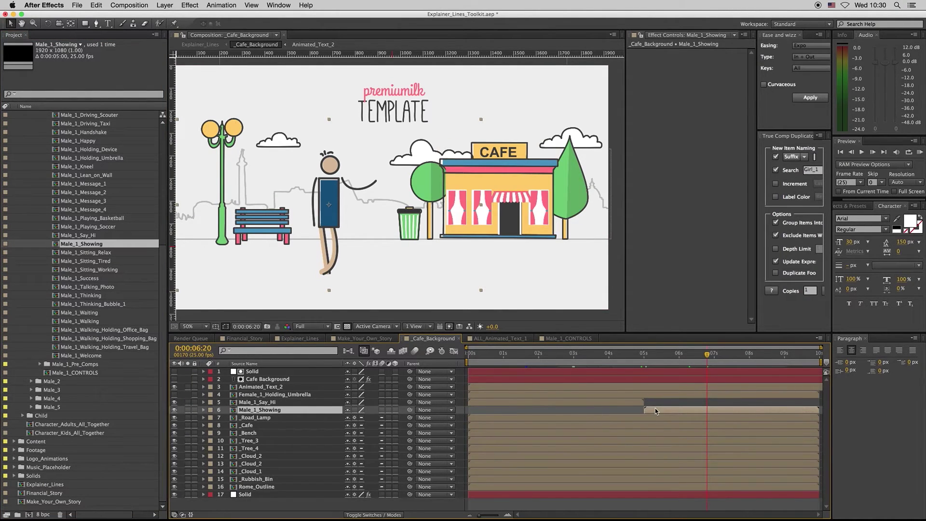
Step: Preview both character poses in the cafe scene by comparing frames in the Male_1_Showing and Male_1_Say_Hi parts
{"action": "left_click", "coordinate": [718, 357]}
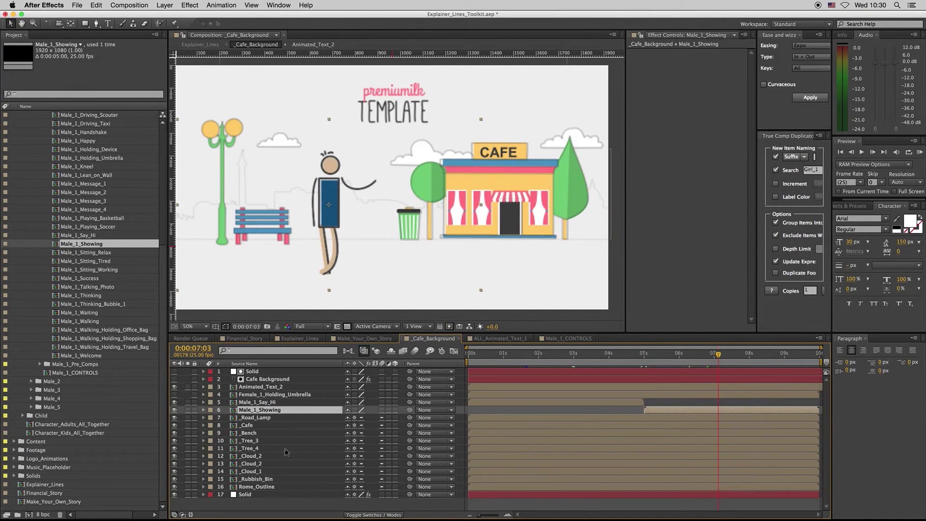
{"action": "left_click", "coordinate": [607, 402]}
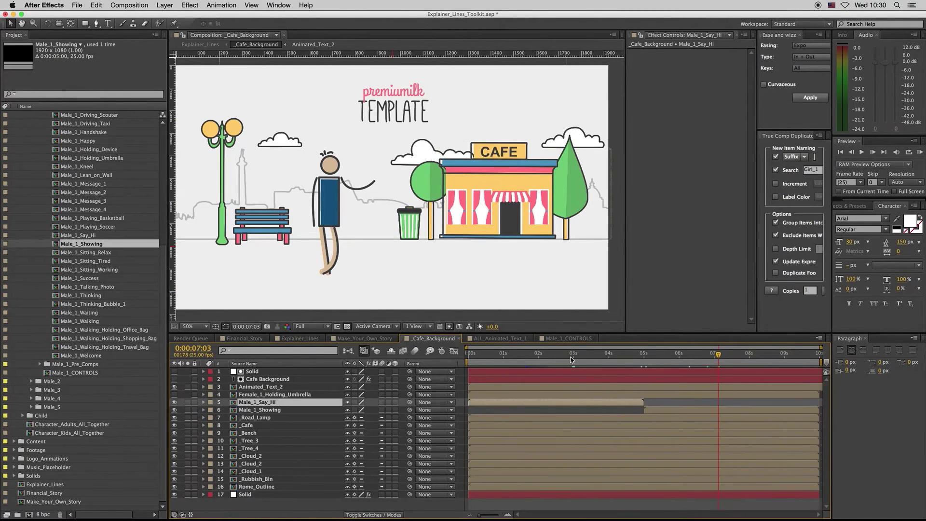
{"action": "left_click", "coordinate": [723, 356]}
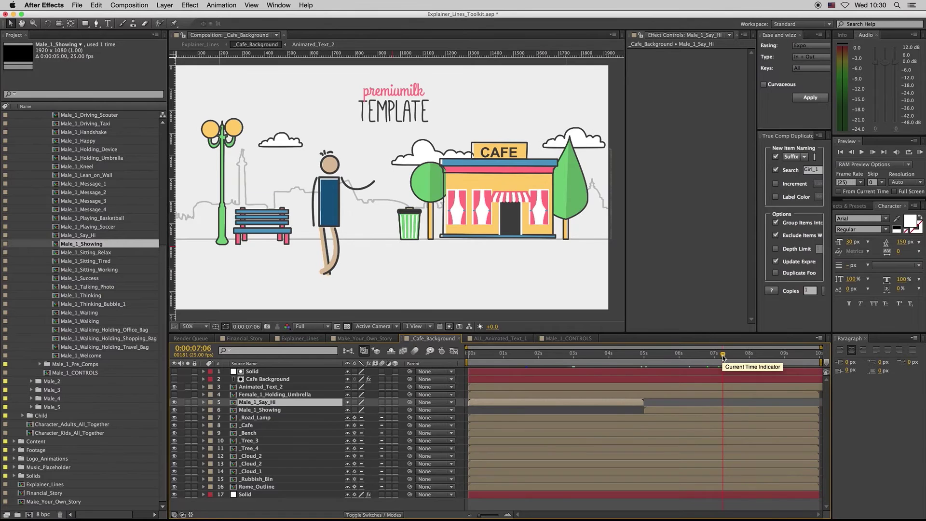
{"action": "left_click", "coordinate": [568, 355]}
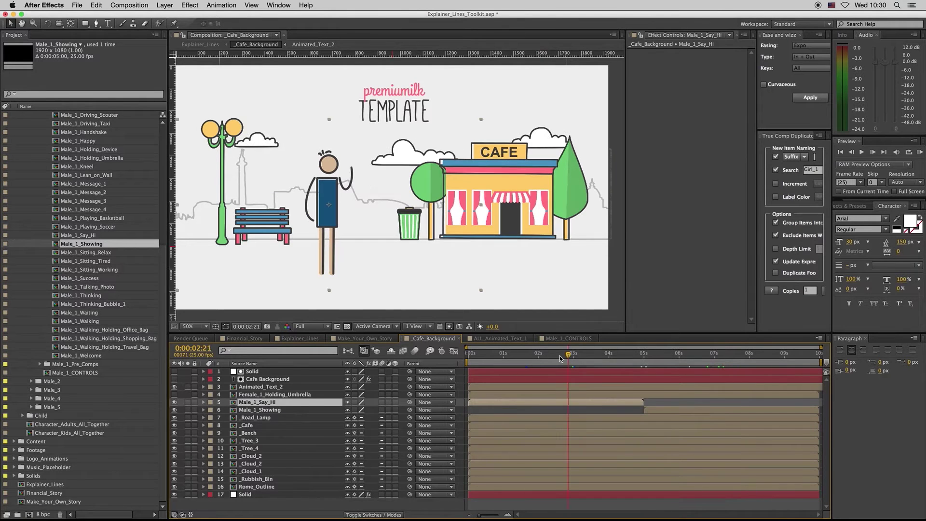
{"action": "left_click", "coordinate": [254, 410]}
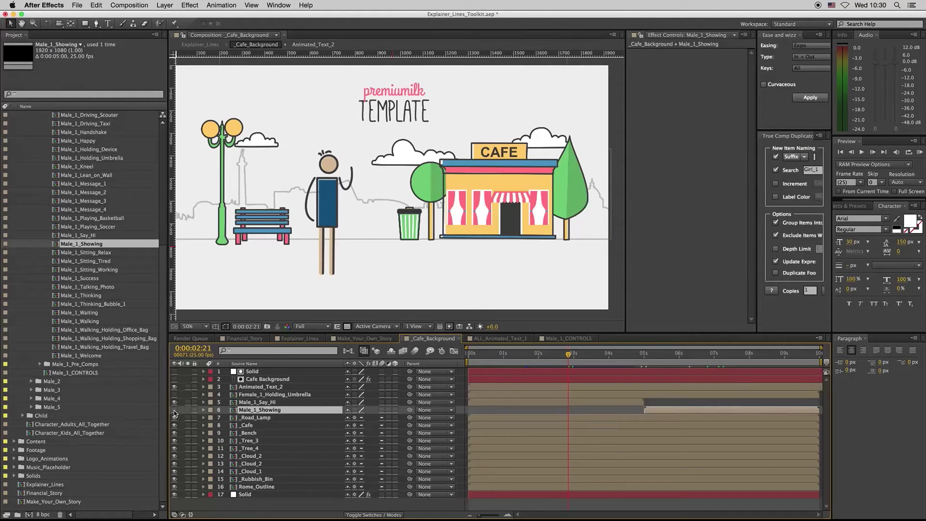
Step: Find the Rome_Outline layer in _Cafe_Background and reveal its source composition in the project
{"action": "left_click", "coordinate": [252, 479]}
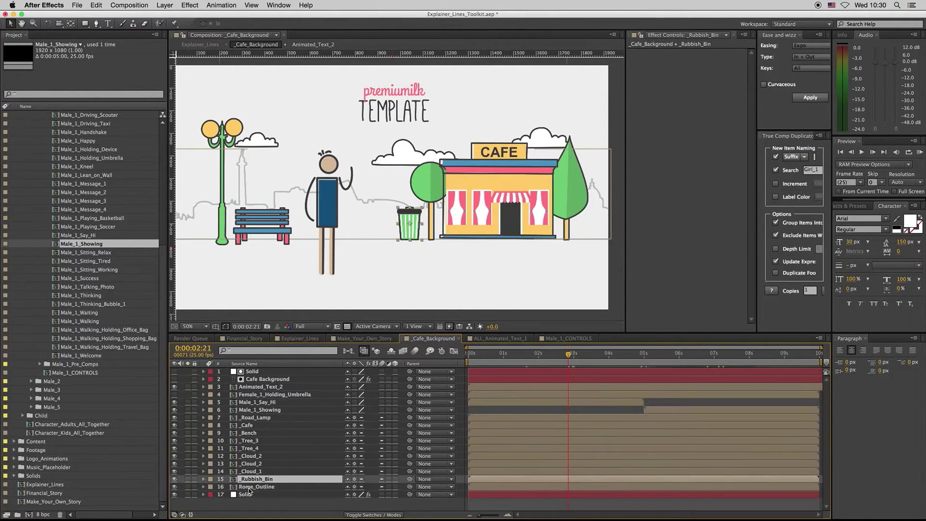
{"action": "left_click", "coordinate": [251, 487]}
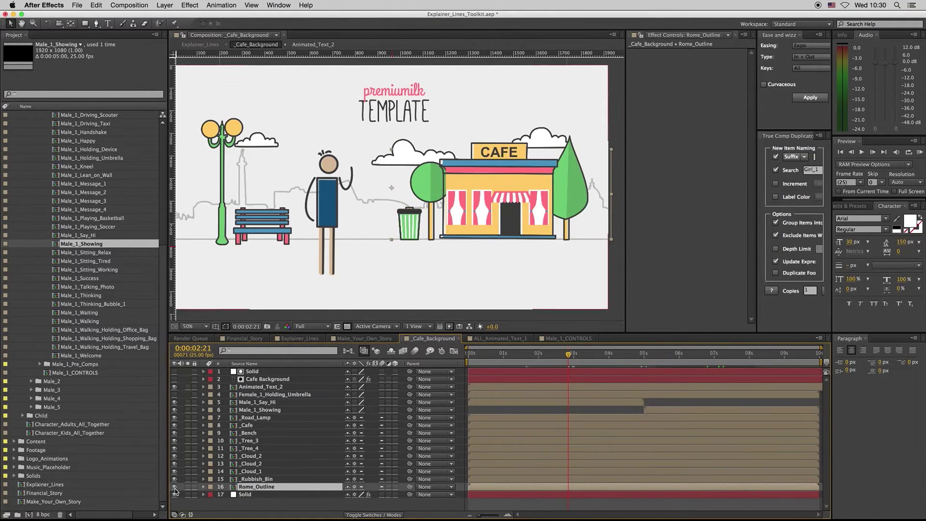
{"action": "right_click", "coordinate": [262, 490]}
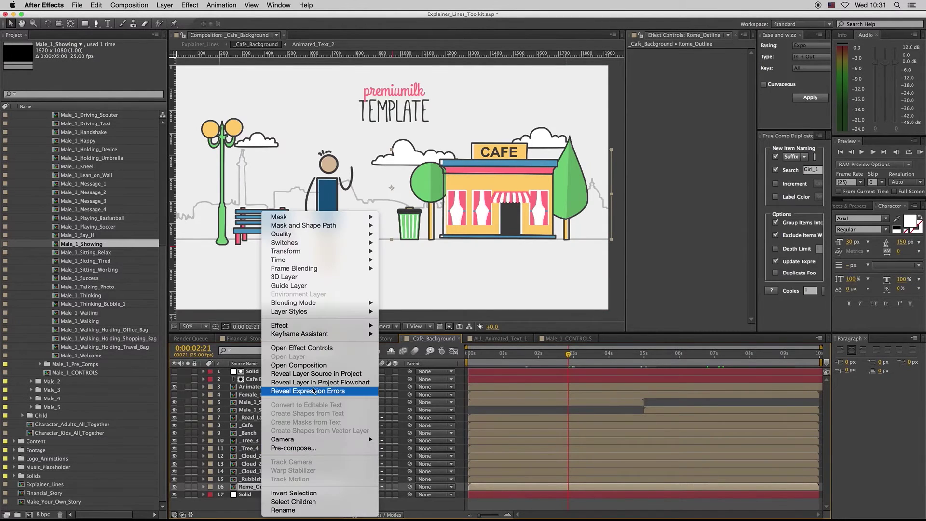
{"action": "left_click", "coordinate": [314, 374]}
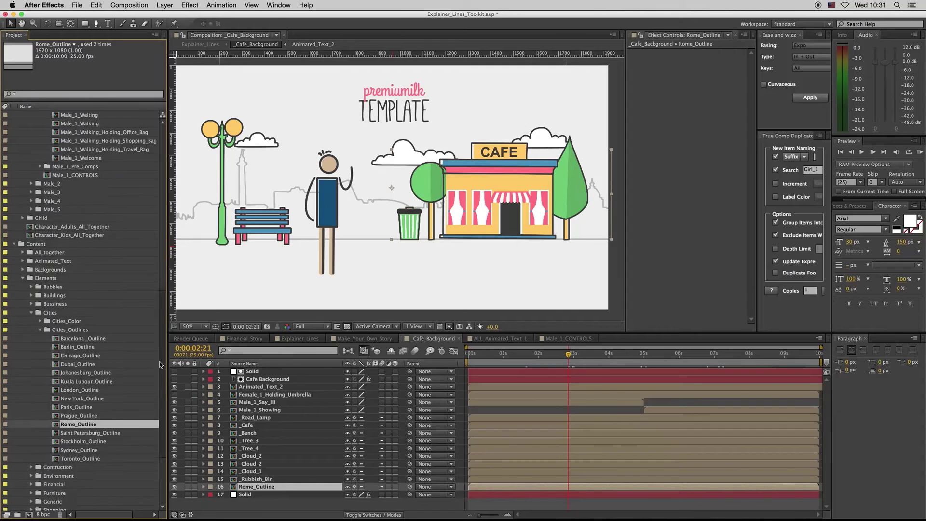
Step: View the ALL_Backgrounds_1 composition from the All_together folder and close it again
{"action": "scroll", "coordinate": [161, 364], "scroll_direction": "down", "scroll_amount": 3}
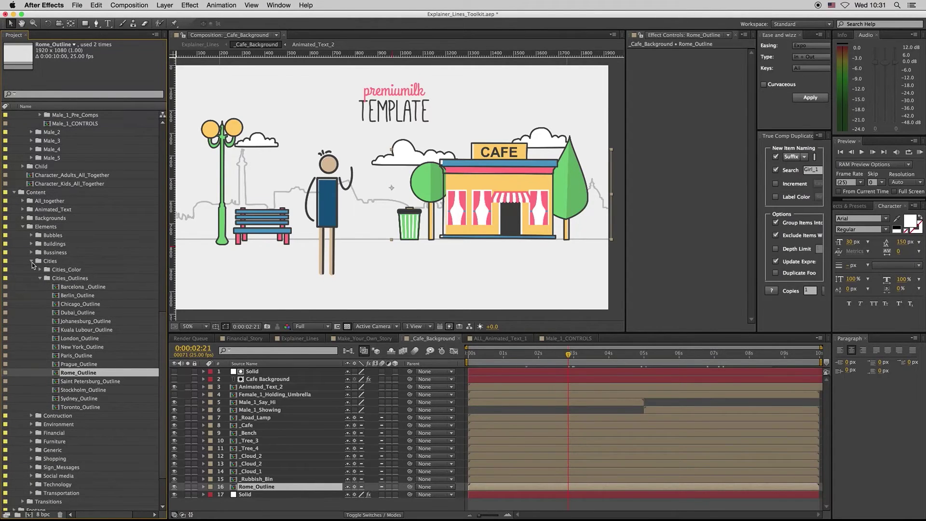
{"action": "left_click", "coordinate": [32, 261]}
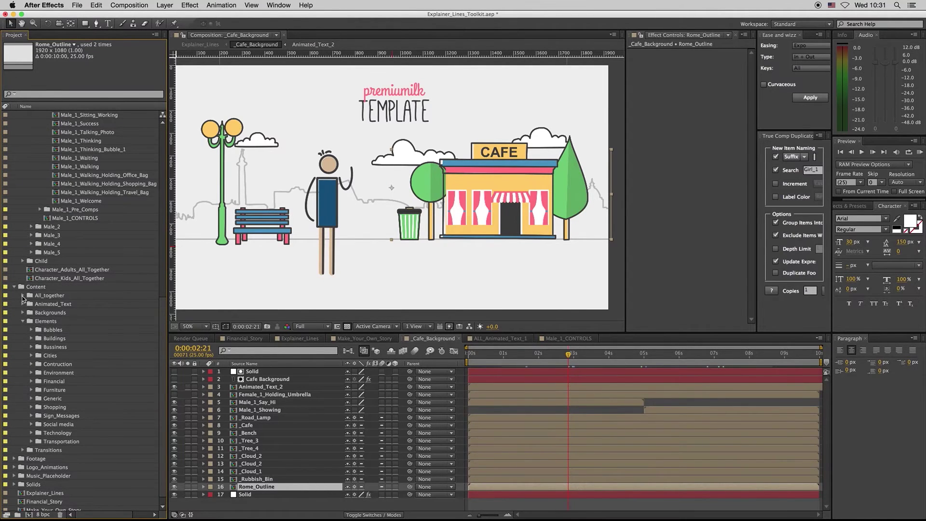
{"action": "left_click", "coordinate": [23, 296]}
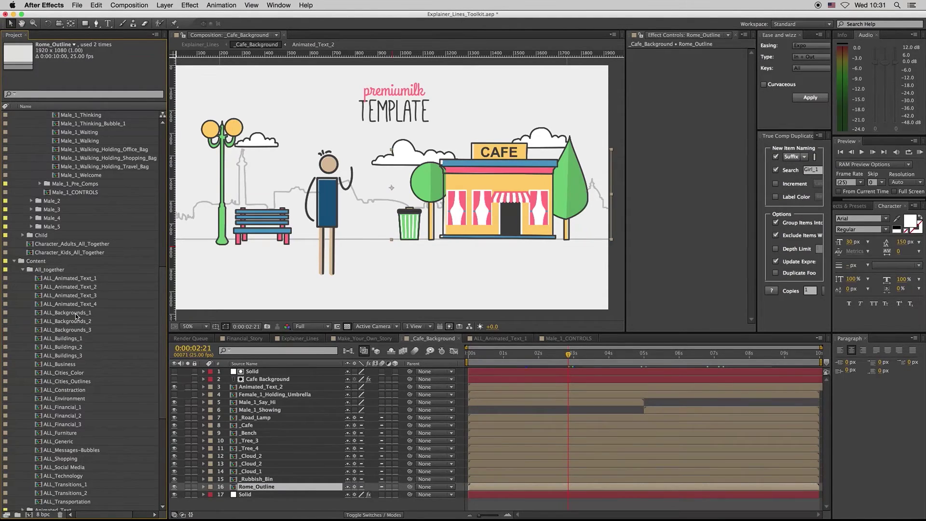
{"action": "left_click", "coordinate": [98, 315]}
{"action": "double_click", "coordinate": [105, 314]}
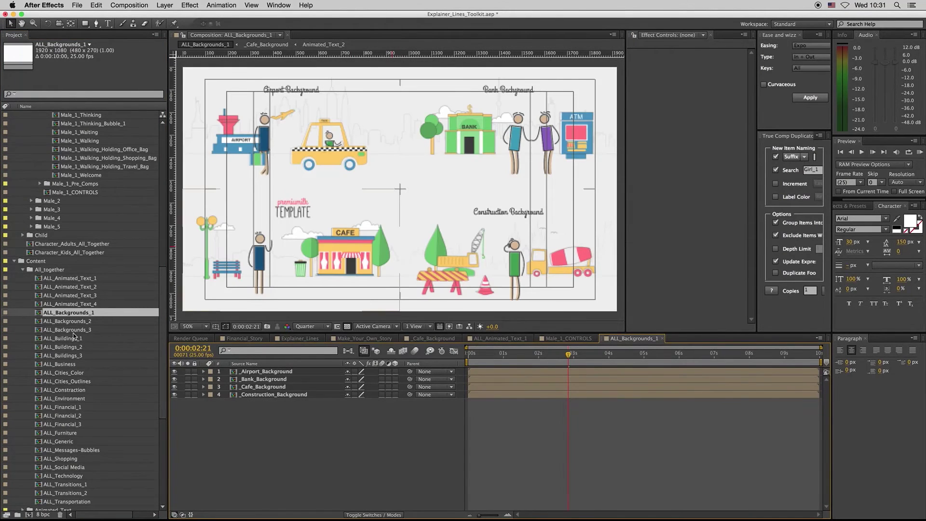
{"action": "left_click", "coordinate": [662, 338]}
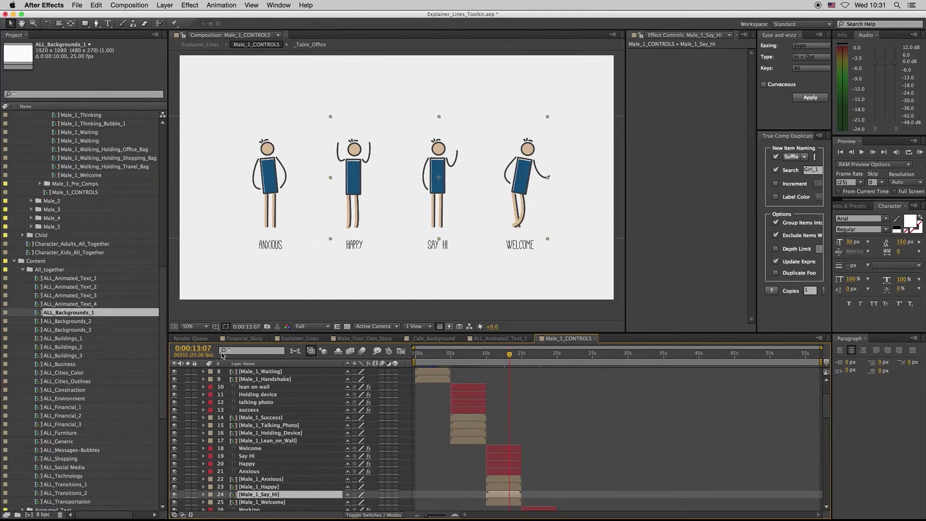
Step: Open the ALL_Cities_Outlines composition at 1:17 and turn off the Title/Action Safe overlay
{"action": "double_click", "coordinate": [69, 382]}
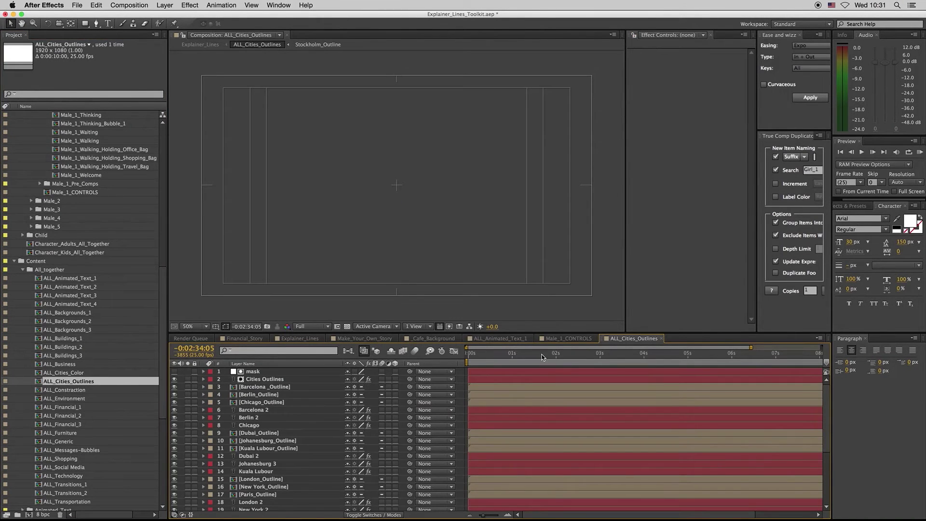
{"action": "left_click", "coordinate": [542, 356]}
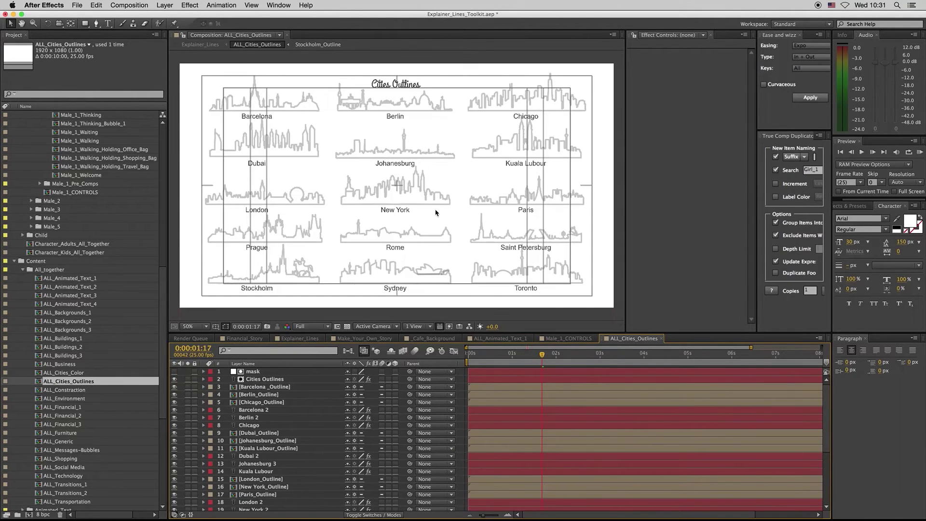
{"action": "left_click", "coordinate": [206, 327]}
{"action": "left_click", "coordinate": [215, 327]}
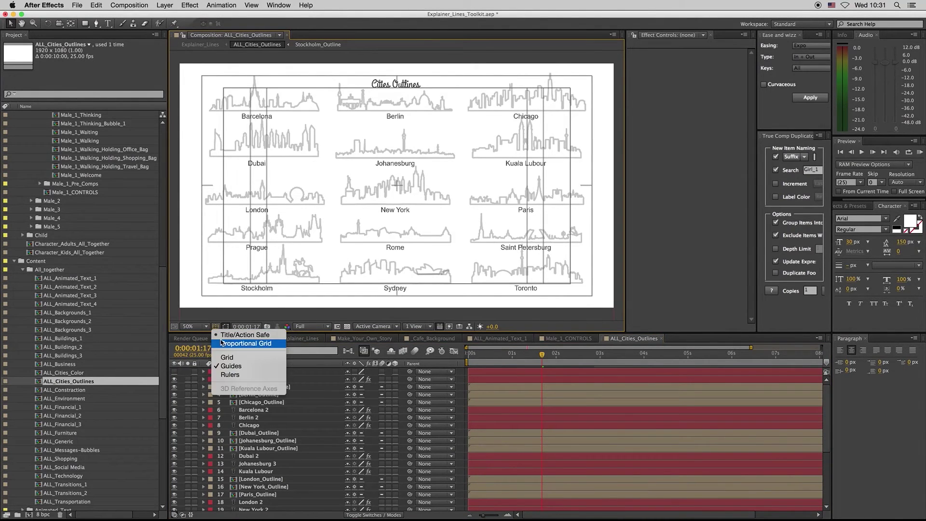
{"action": "left_click", "coordinate": [244, 335]}
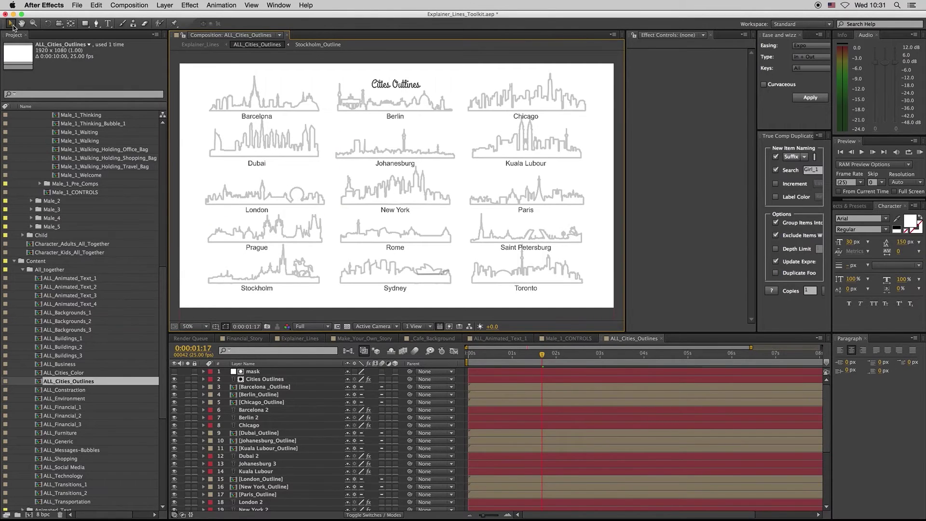
Step: Reveal the source composition of the Chicago_Outline layer in the project's Cities_Outlines folder
{"action": "left_click", "coordinate": [284, 402]}
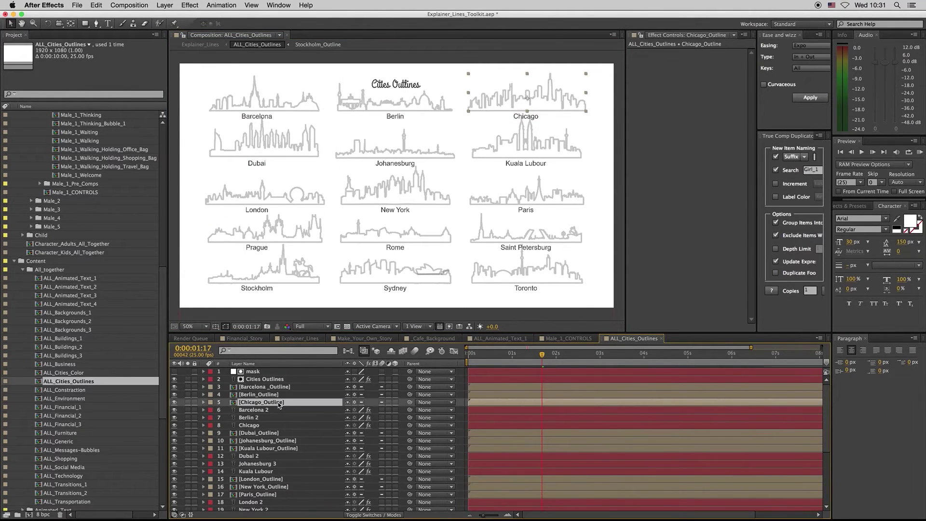
{"action": "right_click", "coordinate": [278, 405]}
{"action": "left_click", "coordinate": [333, 377]}
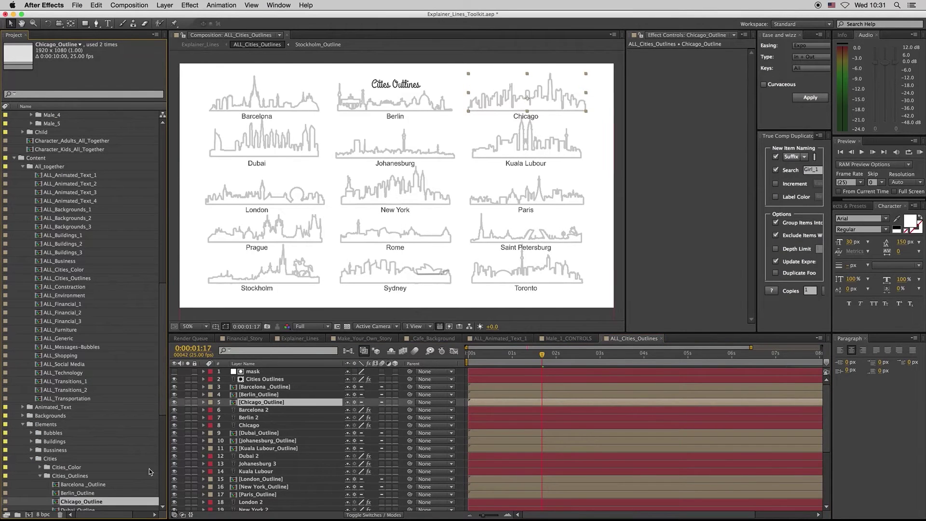
{"action": "scroll", "coordinate": [154, 385], "scroll_direction": "down", "scroll_amount": 7}
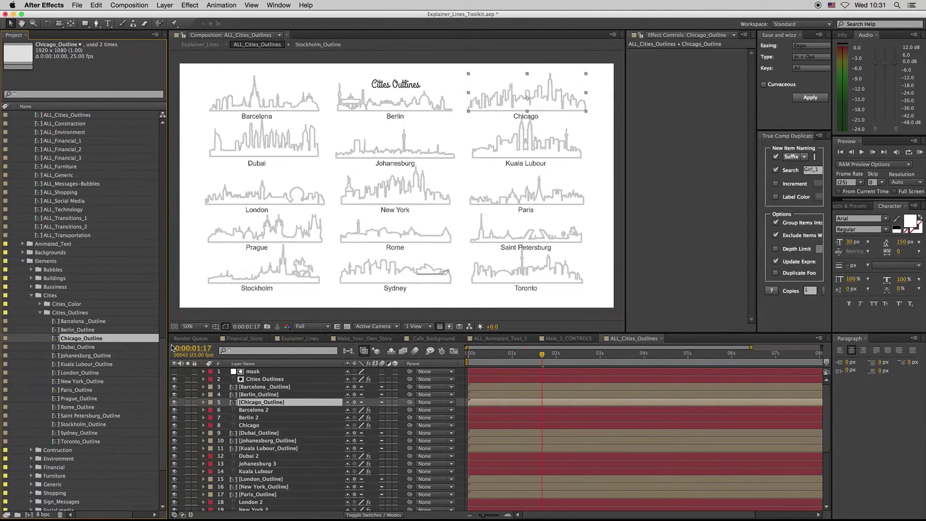
Step: Replace the Rome_Outline layer in _Cafe_Background with the Chicago_Outline composition
{"action": "left_click", "coordinate": [568, 338]}
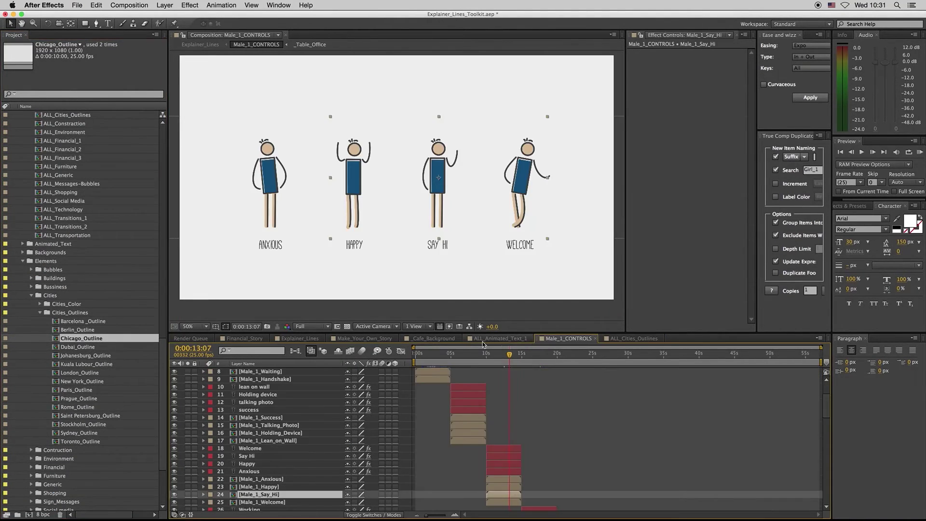
{"action": "left_click", "coordinate": [443, 341]}
{"action": "left_click_drag", "start_coordinate": [87, 342], "coordinate": [260, 497]}
{"action": "mouse_move", "coordinate": [452, 258]}
{"action": "left_mouse_down"}
{"action": "mouse_move", "coordinate": [492, 252]}
{"action": "mouse_move", "coordinate": [466, 256]}
{"action": "left_mouse_up"}
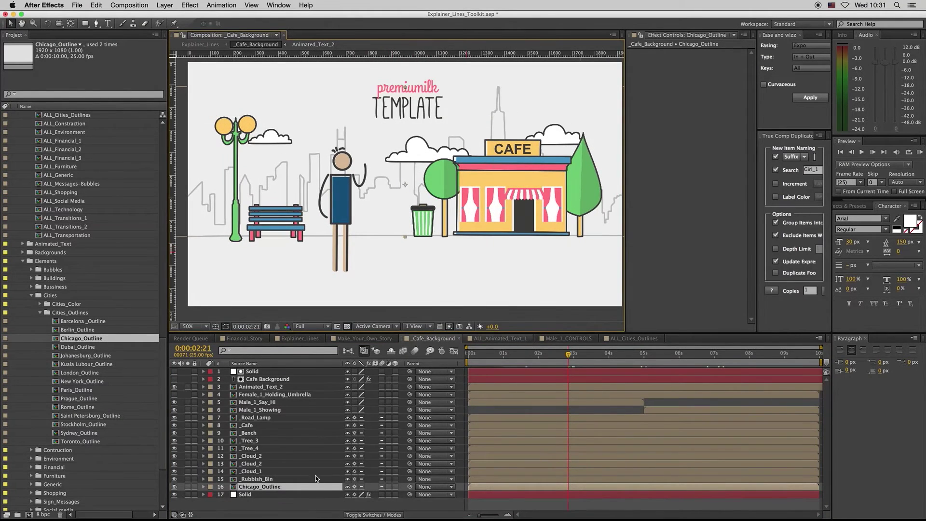
Step: Hide the _Cloud_1 layer in _Cafe_Background and show it again
{"action": "left_click", "coordinate": [257, 480]}
{"action": "left_click", "coordinate": [249, 473]}
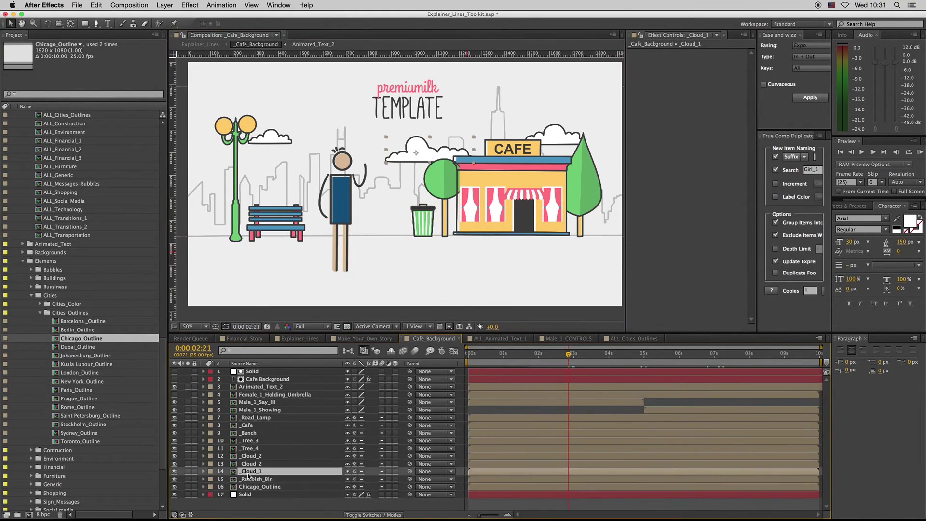
{"action": "left_click", "coordinate": [174, 471]}
{"action": "left_click", "coordinate": [174, 471]}
Step: Close the ALL_Animated_Text_1, Male_1_CONTROLS, ALL_Cities_Outlines and _Cafe_Background compositions to return to Make_Your_Own_Story
{"action": "left_click", "coordinate": [527, 339]}
{"action": "left_click", "coordinate": [528, 339]}
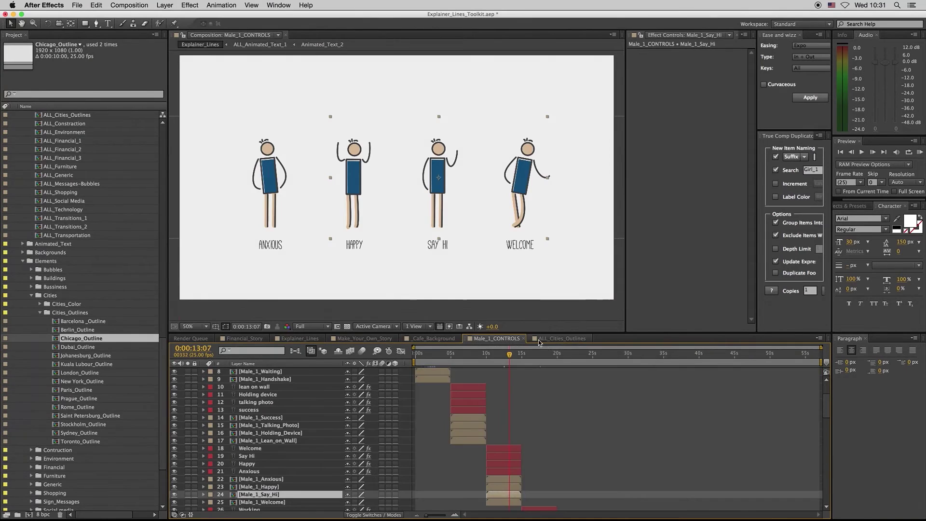
{"action": "left_click", "coordinate": [525, 338]}
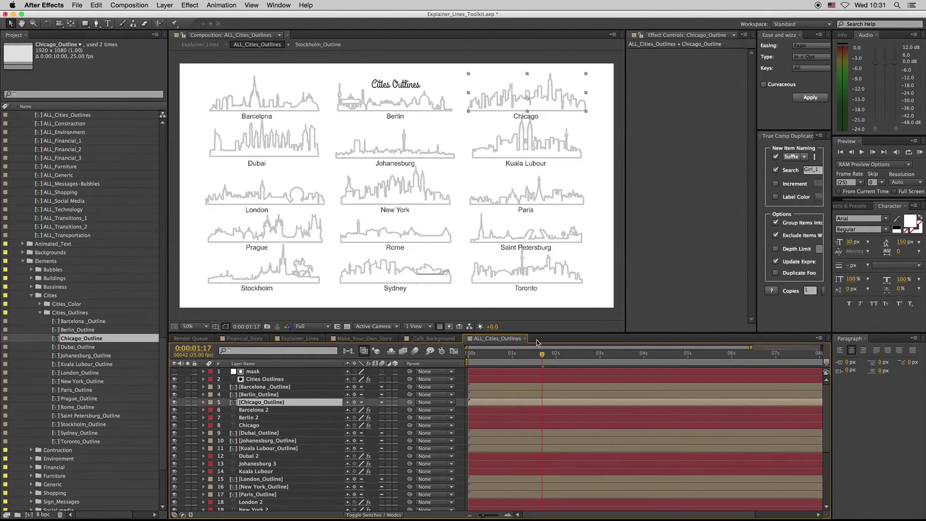
{"action": "left_click", "coordinate": [524, 338]}
{"action": "left_click", "coordinate": [460, 338]}
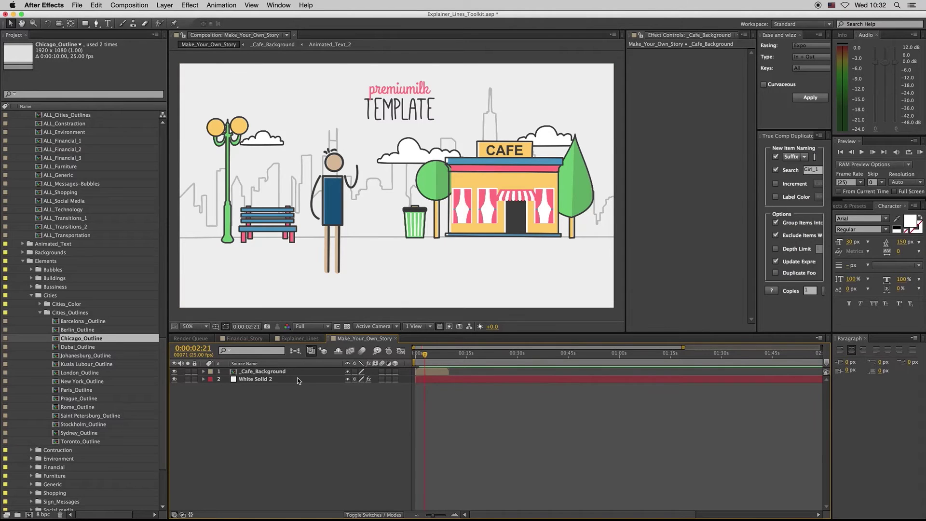
Step: Delete the _Cafe_Background layer from Make_Your_Own_Story and add the Male_1_Driving_Car_1 composition above White Solid 2
{"action": "left_click", "coordinate": [260, 372]}
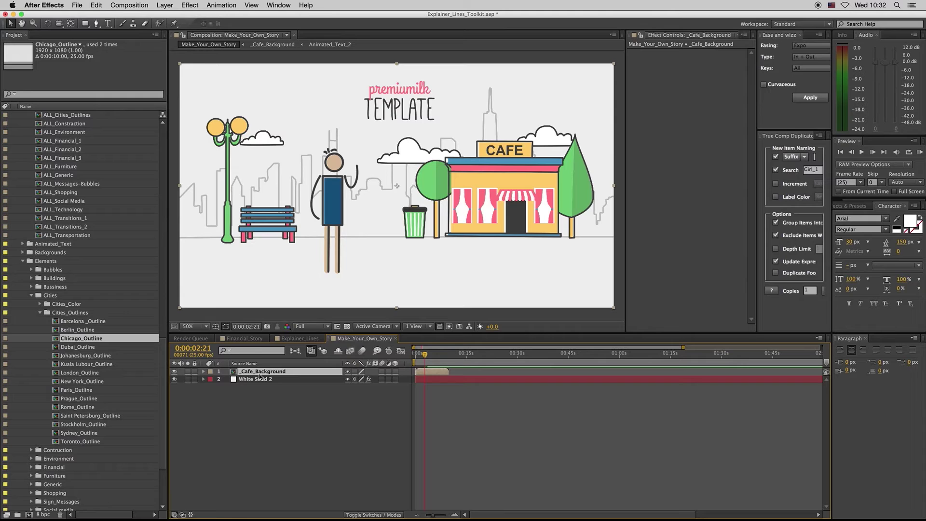
{"action": "key", "text": "Delete"}
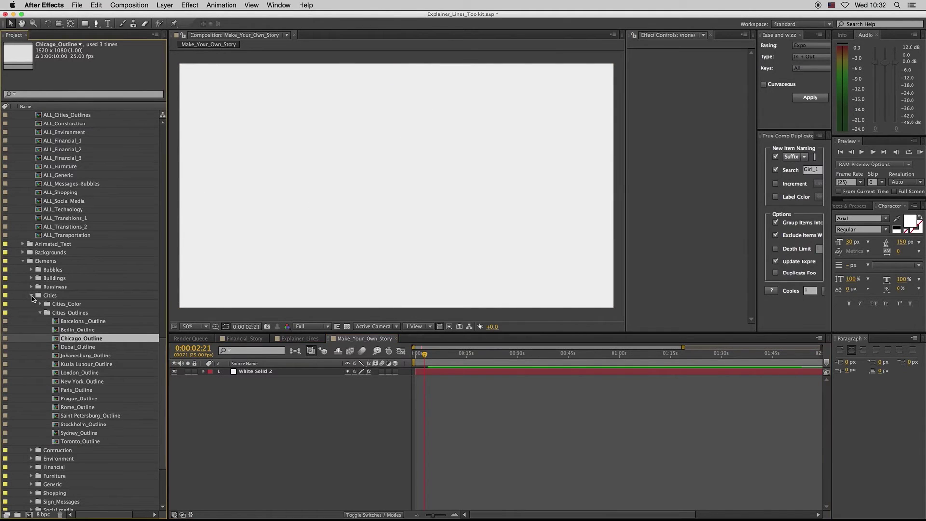
{"action": "left_click", "coordinate": [31, 295]}
{"action": "scroll", "coordinate": [161, 137], "scroll_direction": "up", "scroll_amount": 10}
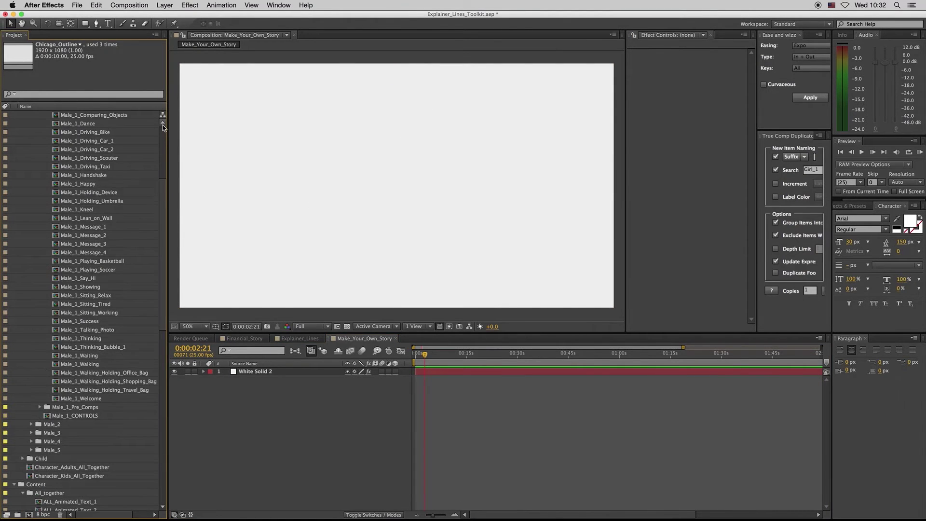
{"action": "left_click", "coordinate": [91, 134]}
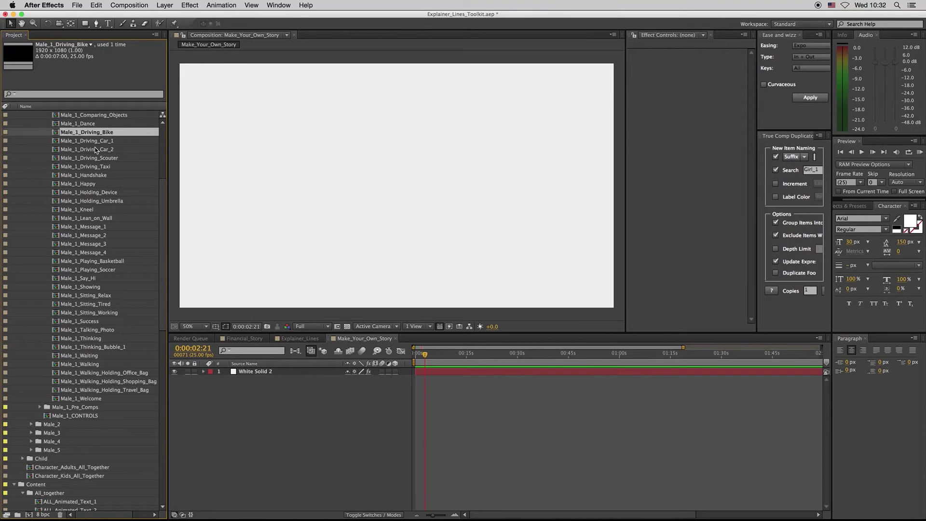
{"action": "left_click", "coordinate": [85, 141]}
{"action": "left_click_drag", "start_coordinate": [89, 144], "coordinate": [338, 370]}
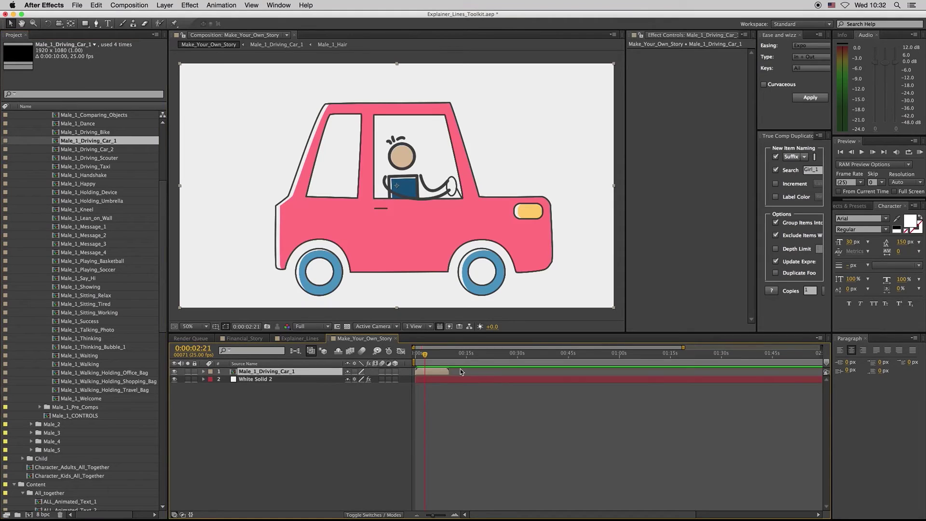
Step: Set the scale of the Male_1_Driving_Car_1 layer to 50% and collapse its properties
{"action": "key", "text": "s"}
{"action": "left_click", "coordinate": [361, 379]}
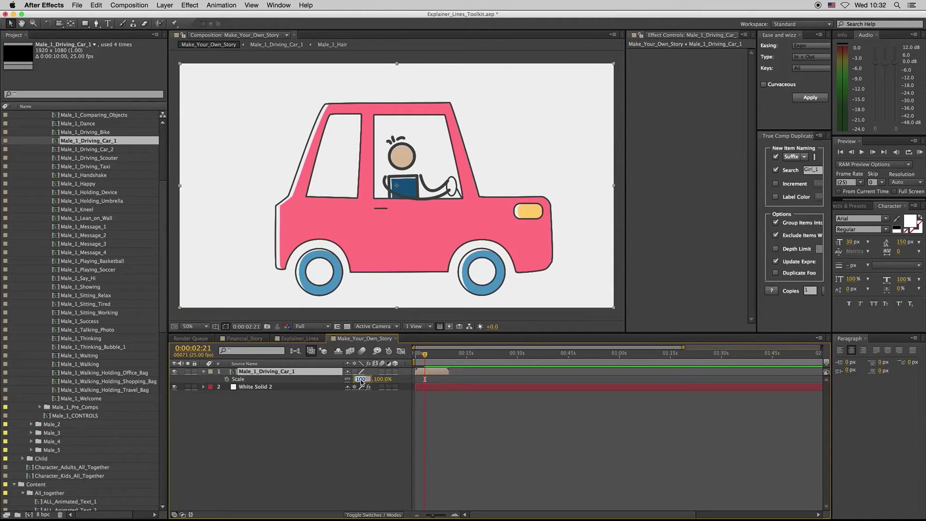
{"action": "type", "text": "50"}
{"action": "key", "text": "Return"}
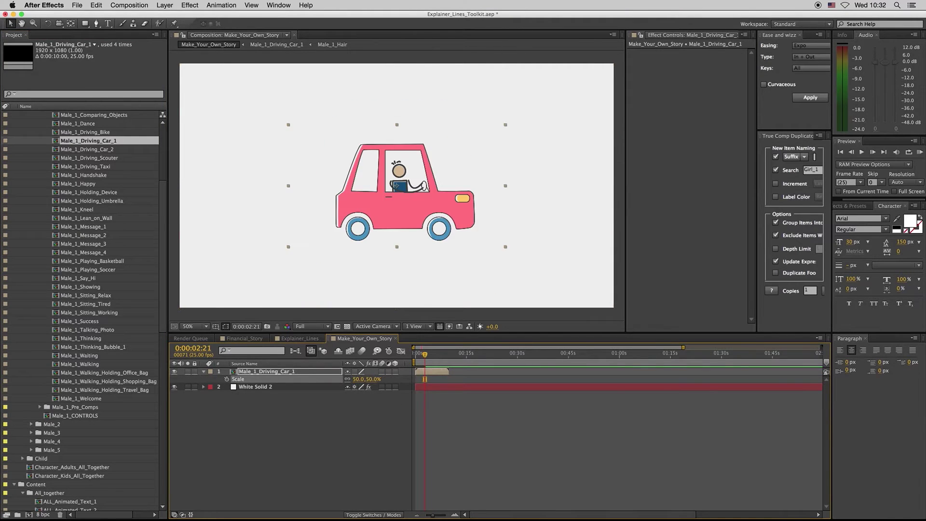
{"action": "left_click", "coordinate": [335, 429]}
{"action": "left_click", "coordinate": [204, 372]}
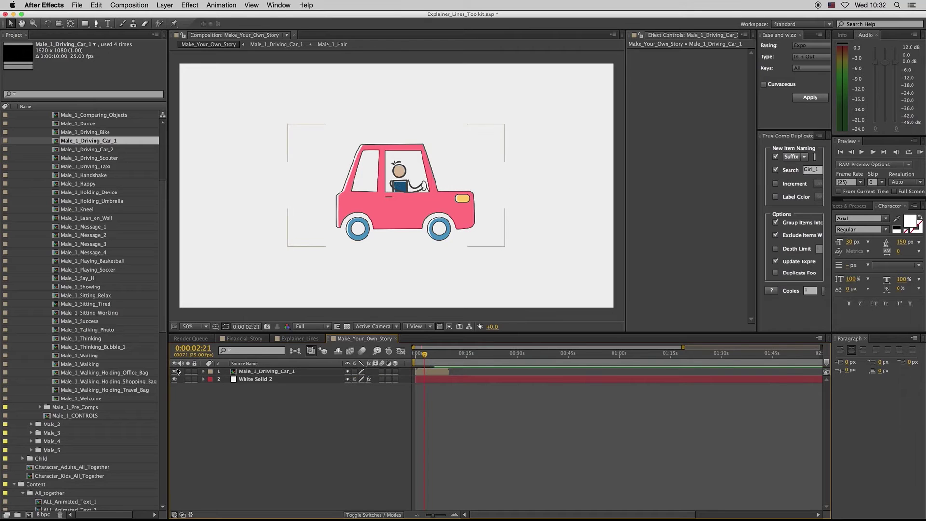
Step: Add the _Firestation composition from the Elements Buildings folder beneath the Male_1_Driving_Car_1 layer
{"action": "left_click_drag", "start_coordinate": [163, 319], "coordinate": [163, 427]}
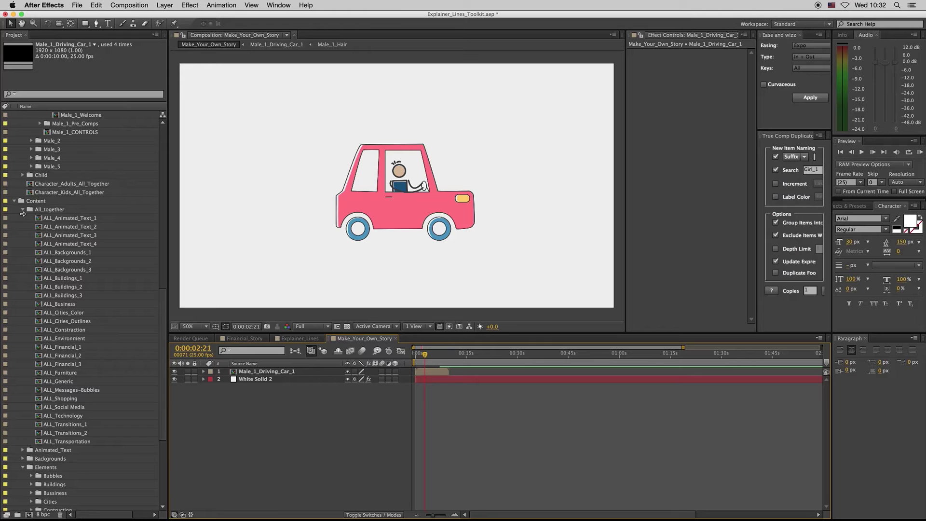
{"action": "left_click", "coordinate": [22, 211]}
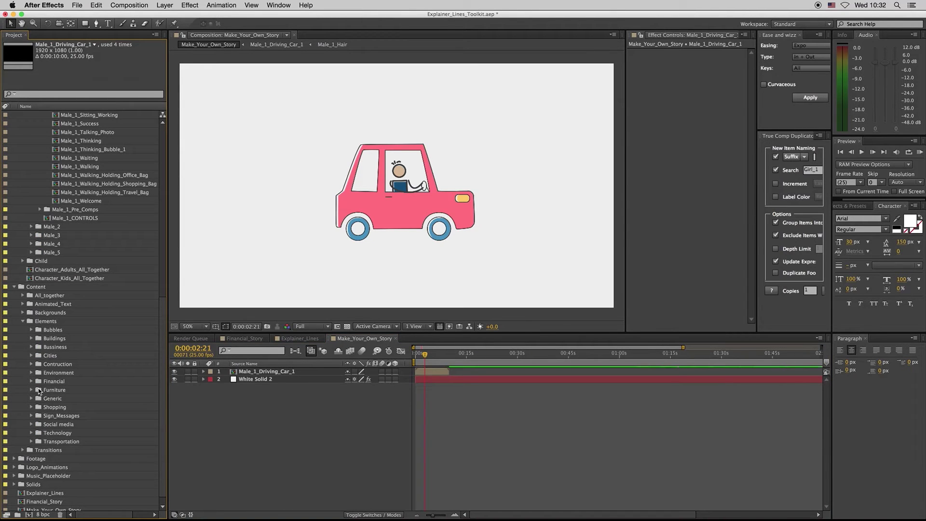
{"action": "left_click", "coordinate": [31, 338]}
{"action": "left_click_drag", "start_coordinate": [66, 365], "coordinate": [292, 379]}
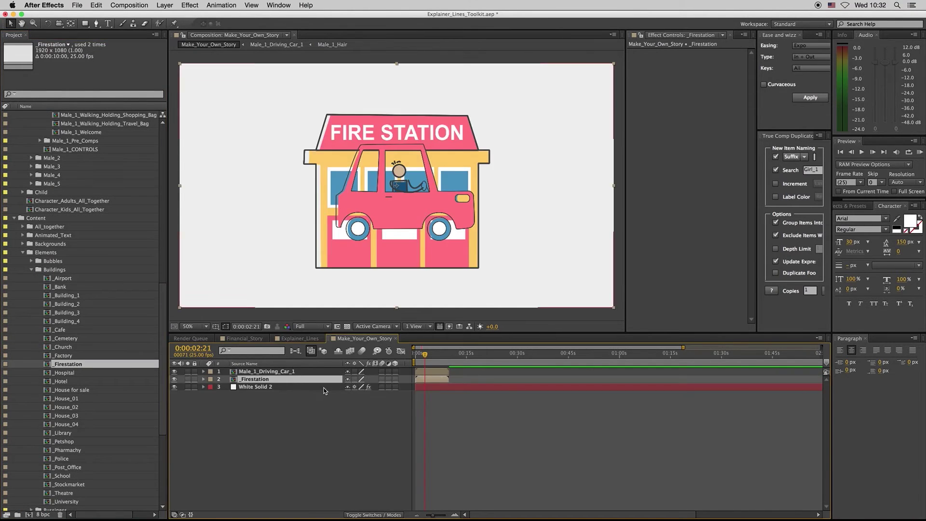
Step: Scale the _Firestation layer to 50% and move it and the car apart, with the fire station in front of the car
{"action": "key", "text": "s"}
{"action": "left_click", "coordinate": [361, 387]}
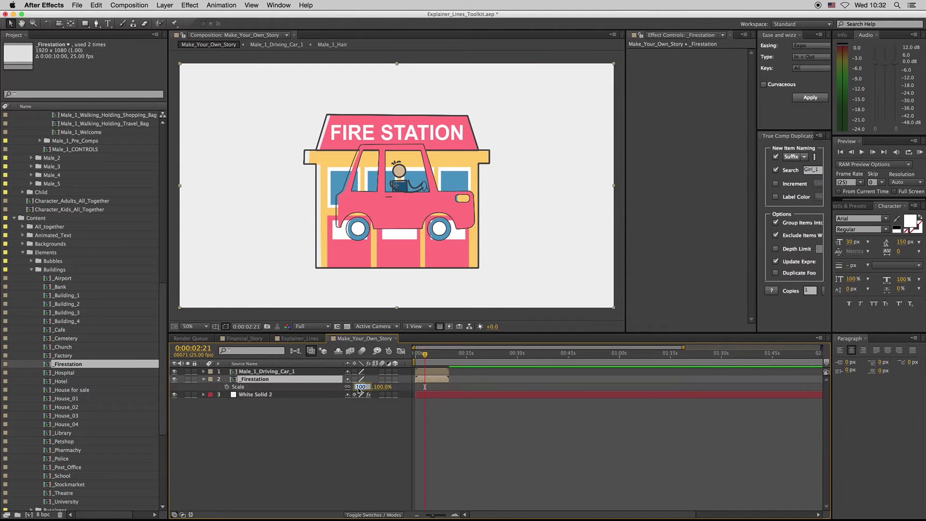
{"action": "type", "text": "50"}
{"action": "key", "text": "Return"}
{"action": "left_click_drag", "start_coordinate": [483, 168], "coordinate": [597, 154]}
{"action": "left_click_drag", "start_coordinate": [369, 217], "coordinate": [334, 218]}
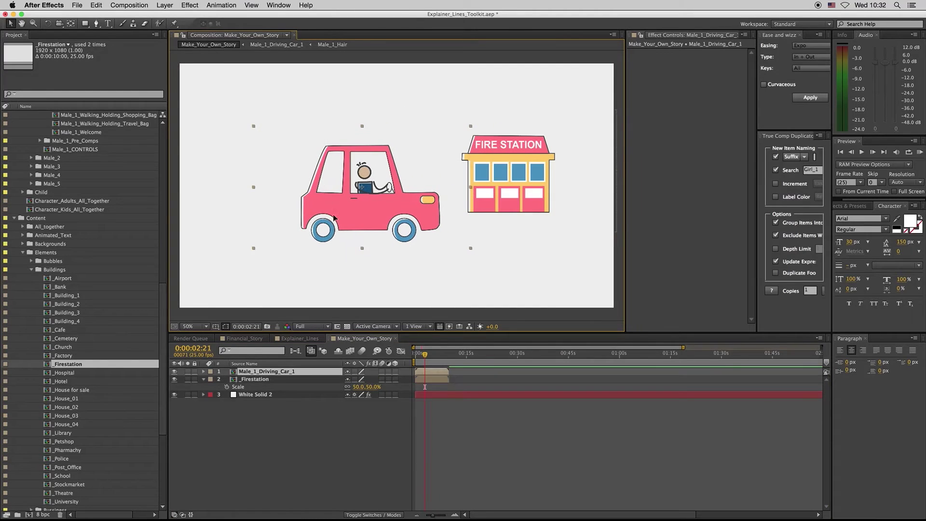
Step: Add the Barcelona_Outline composition from the Cities_Outlines folder beneath the _Firestation layer
{"action": "scroll", "coordinate": [47, 454], "scroll_direction": "down", "scroll_amount": 5}
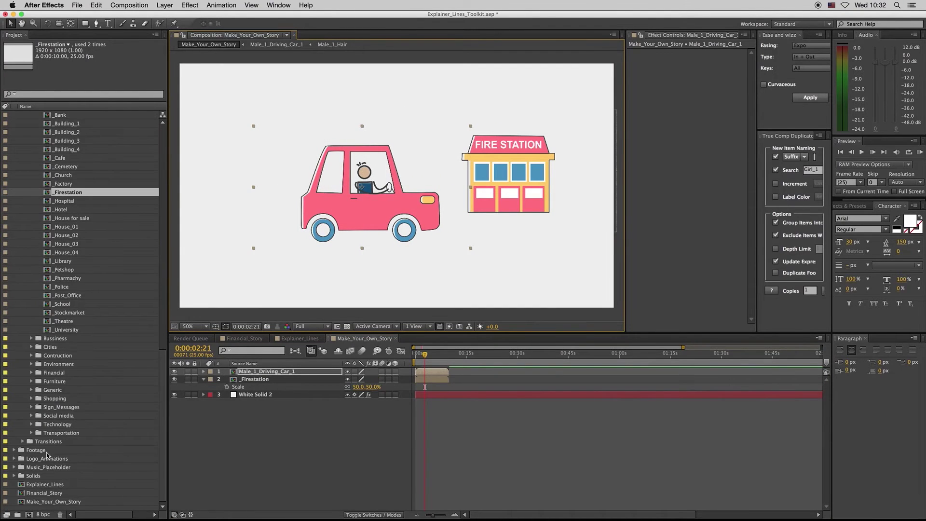
{"action": "left_click", "coordinate": [31, 347]}
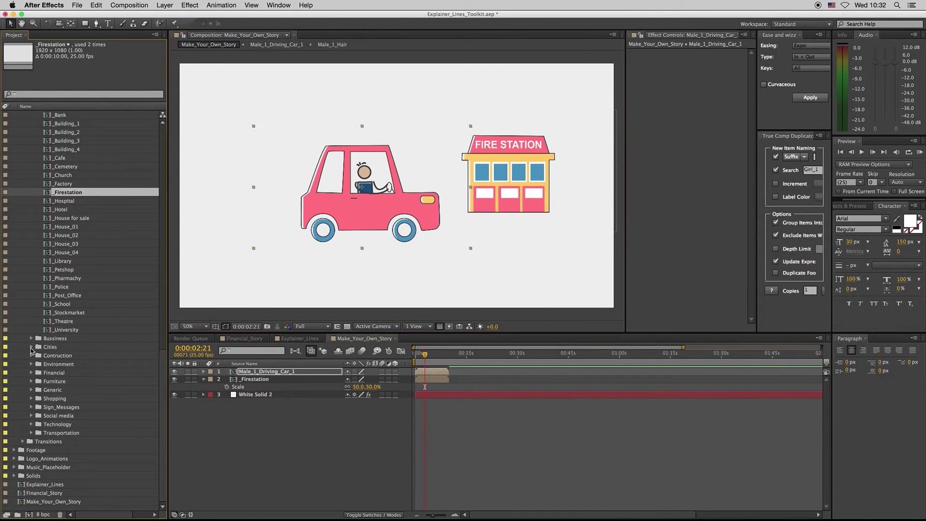
{"action": "left_click", "coordinate": [40, 364]}
{"action": "left_click_drag", "start_coordinate": [83, 374], "coordinate": [275, 397]}
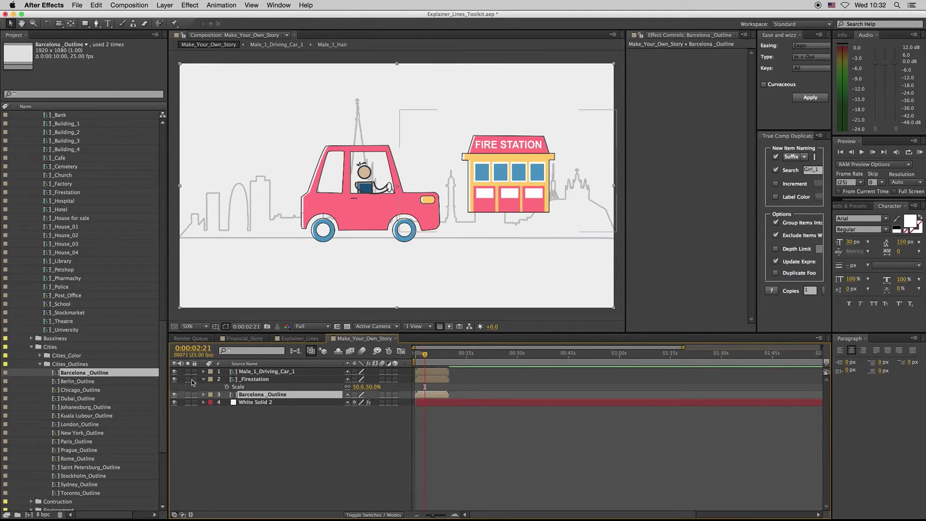
Step: Lower the fire station onto the outline's ground line and move the car slightly down and to the left
{"action": "left_click", "coordinate": [203, 379]}
{"action": "left_click", "coordinate": [499, 200]}
{"action": "left_click_drag", "start_coordinate": [500, 199], "coordinate": [500, 225]}
{"action": "left_click", "coordinate": [267, 372]}
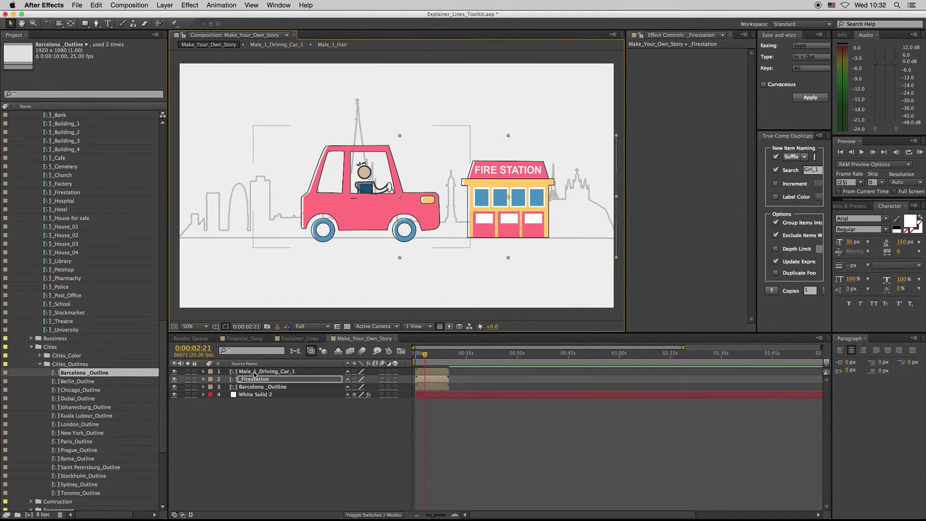
{"action": "left_click_drag", "start_coordinate": [381, 209], "coordinate": [366, 227]}
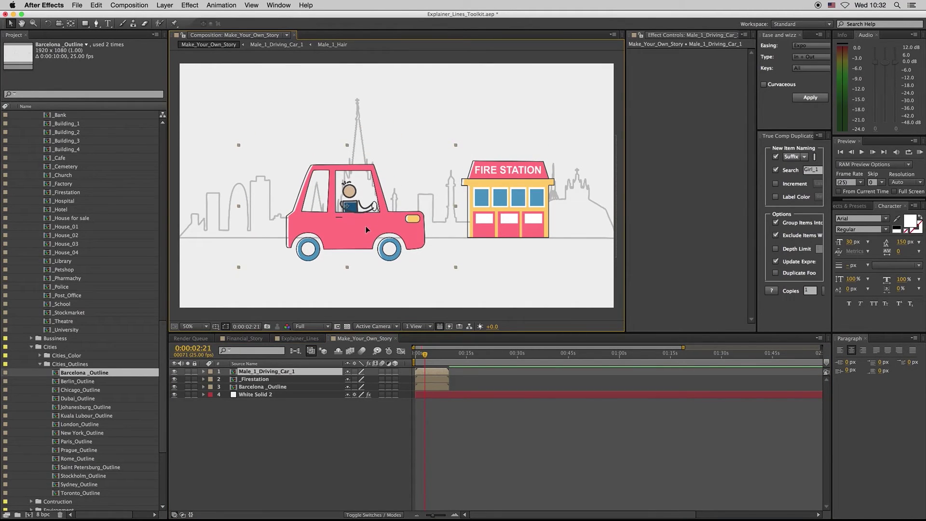
Step: Add _Sun and _Bird from the Environment folder beneath the city outline and place them in the sky above the car
{"action": "left_click", "coordinate": [39, 364]}
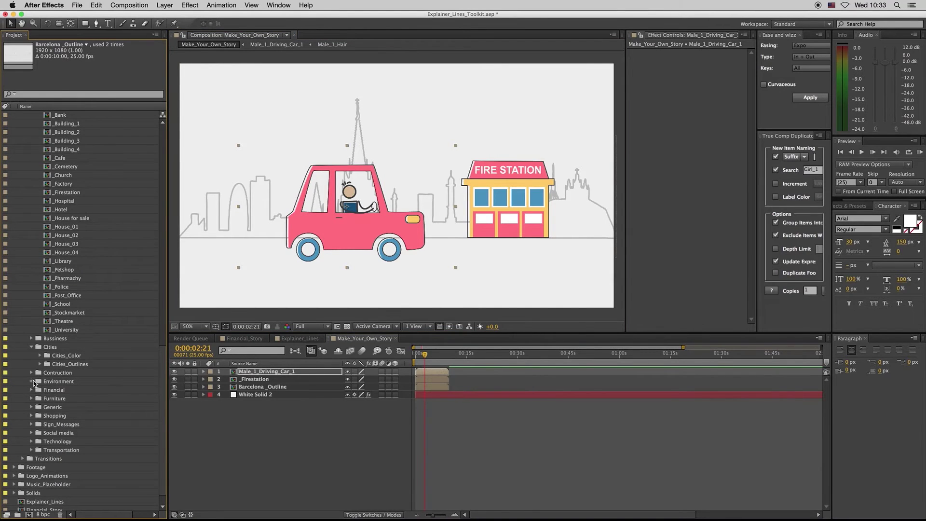
{"action": "left_click", "coordinate": [32, 381]}
{"action": "scroll", "coordinate": [142, 375], "scroll_direction": "down", "scroll_amount": 5}
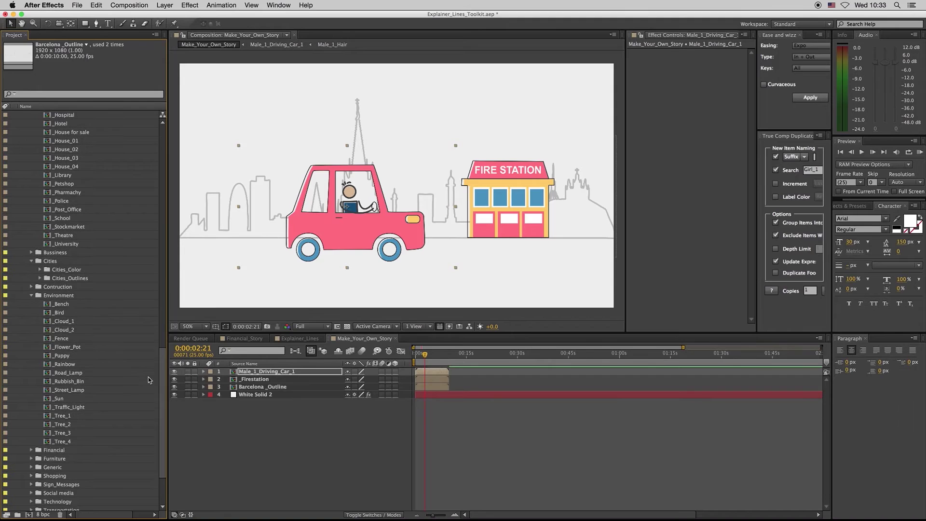
{"action": "left_click_drag", "start_coordinate": [58, 398], "coordinate": [309, 391]}
{"action": "left_click_drag", "start_coordinate": [404, 191], "coordinate": [267, 112]}
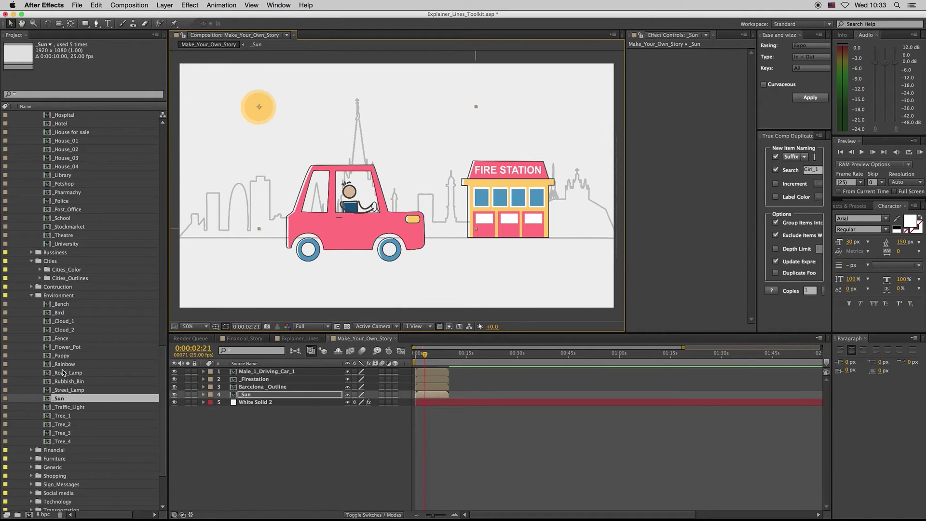
{"action": "left_click_drag", "start_coordinate": [61, 313], "coordinate": [279, 112]}
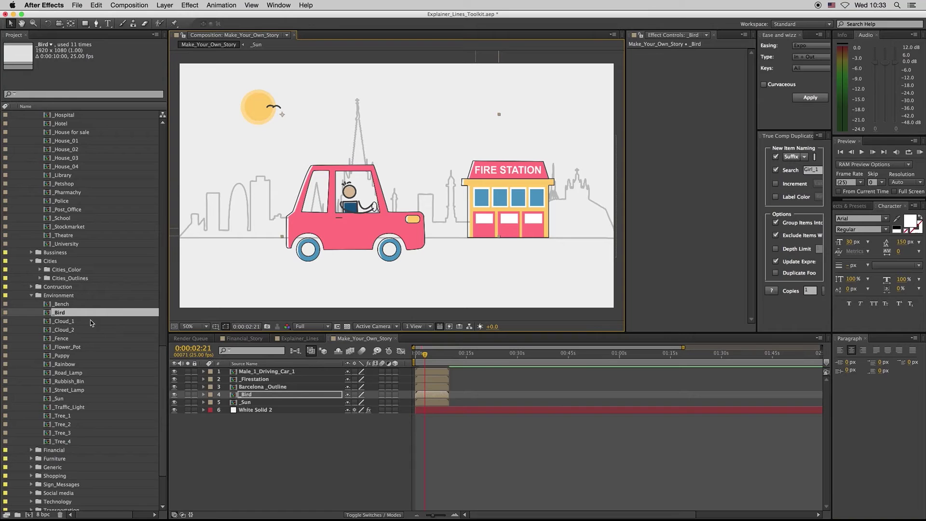
Step: Add the _Bench composition from the Environment folder, scale it to 50% and move it behind the front of the car
{"action": "left_click", "coordinate": [61, 304]}
{"action": "left_click_drag", "start_coordinate": [294, 339], "coordinate": [333, 194]}
{"action": "key", "text": "s"}
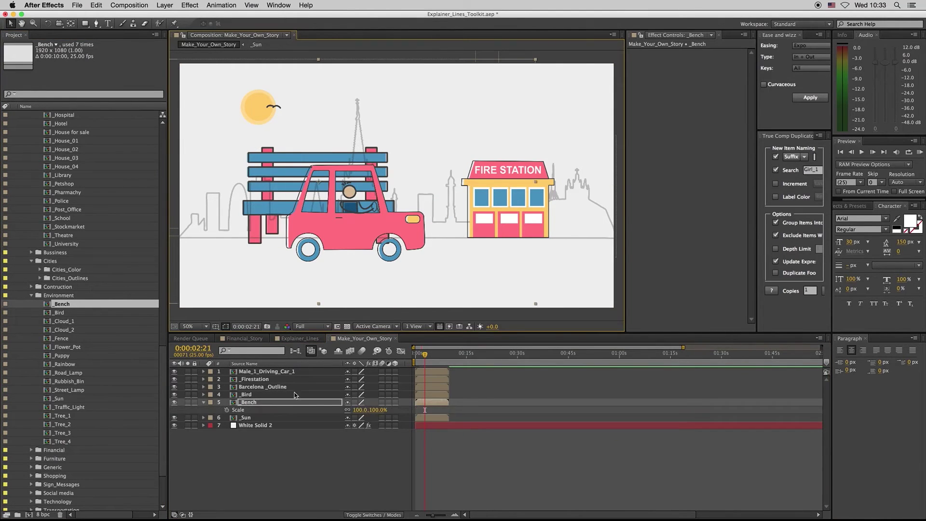
{"action": "left_click", "coordinate": [359, 409]}
{"action": "type", "text": "50"}
{"action": "key", "text": "Return"}
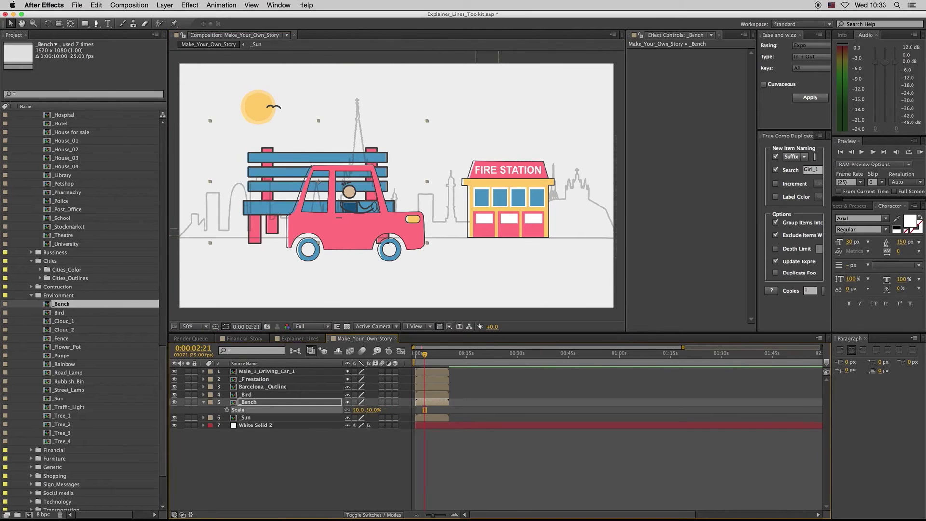
{"action": "left_click_drag", "start_coordinate": [291, 190], "coordinate": [372, 212]}
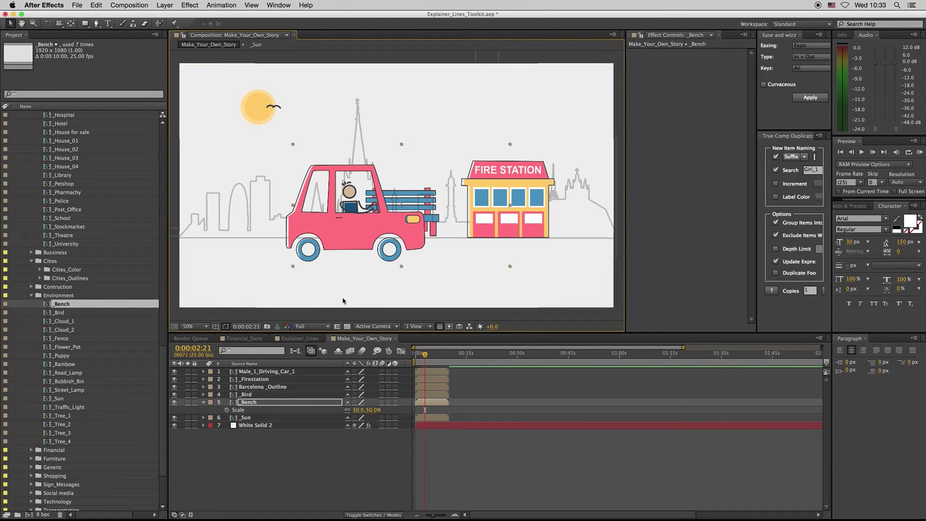
Step: Reduce the _Bench layer's scale to 30% and place it on the ground line beside the fire station
{"action": "left_click", "coordinate": [359, 409]}
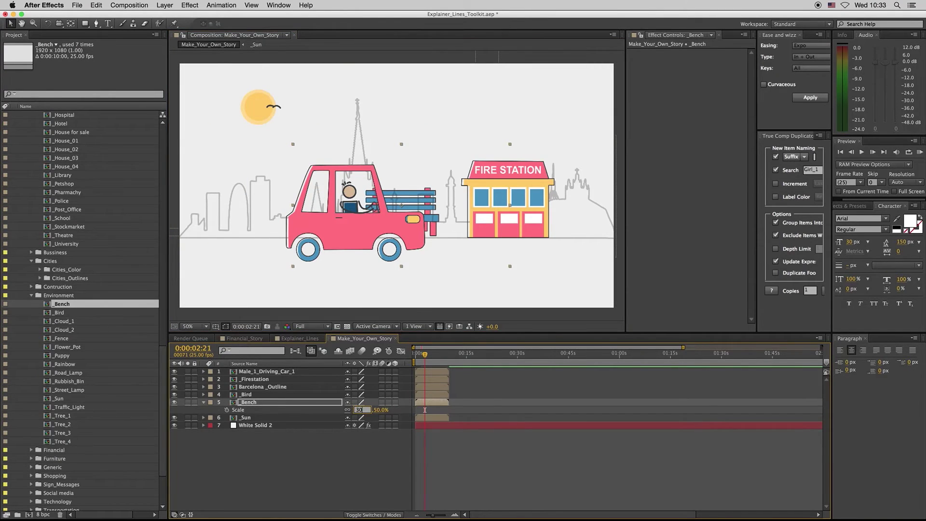
{"action": "key", "text": "Return"}
{"action": "left_click_drag", "start_coordinate": [439, 219], "coordinate": [443, 226]}
Step: Hide the Male_1_Driving_Car_1 layer and add _Cloud_1 from the Environment folder as the top layer near the fire station roof
{"action": "left_click", "coordinate": [409, 233]}
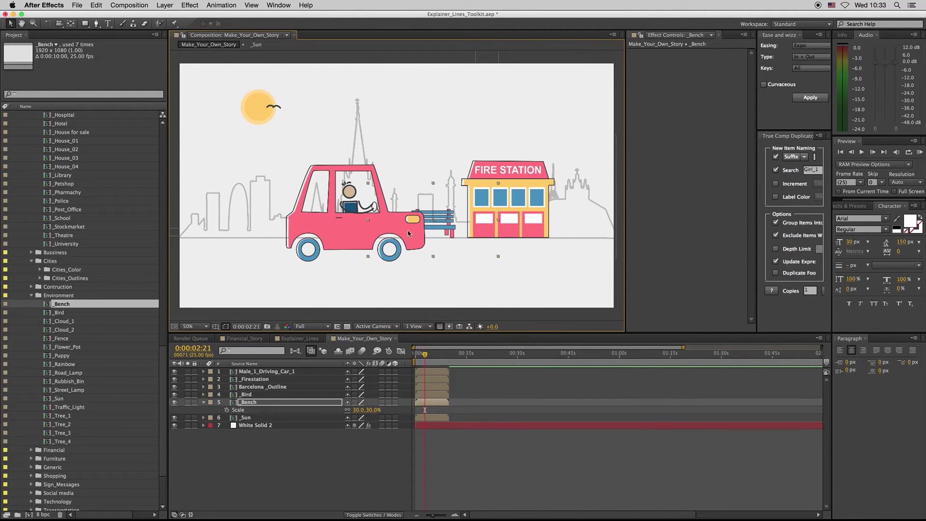
{"action": "left_click", "coordinate": [174, 372]}
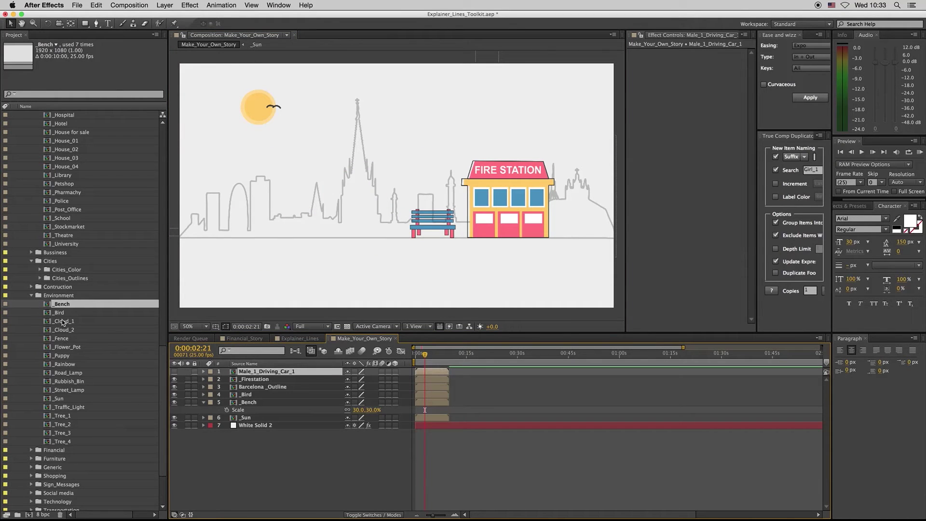
{"action": "left_click_drag", "start_coordinate": [64, 323], "coordinate": [498, 166]}
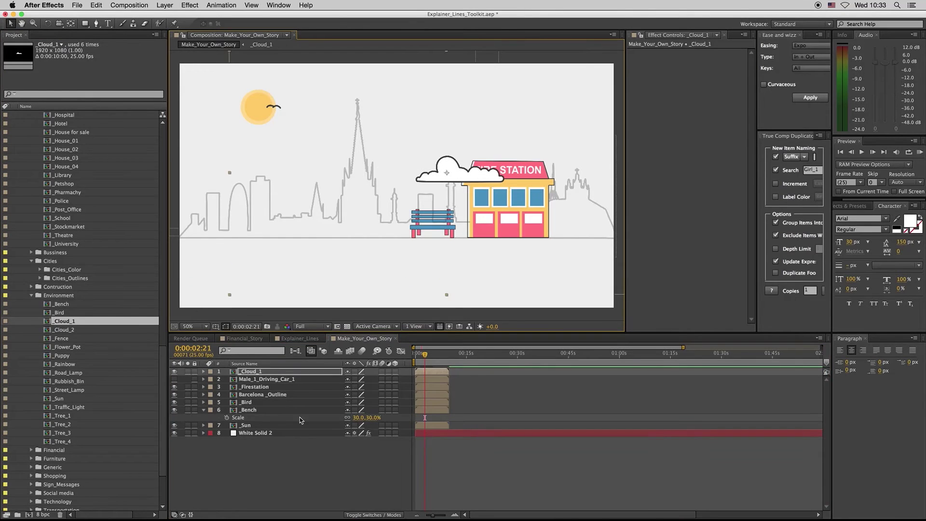
Step: Move the _Cloud_1 layer directly above White Solid 2, scale it to 50% and nudge the cloud behind the fire station roof
{"action": "left_click_drag", "start_coordinate": [261, 375], "coordinate": [257, 432]}
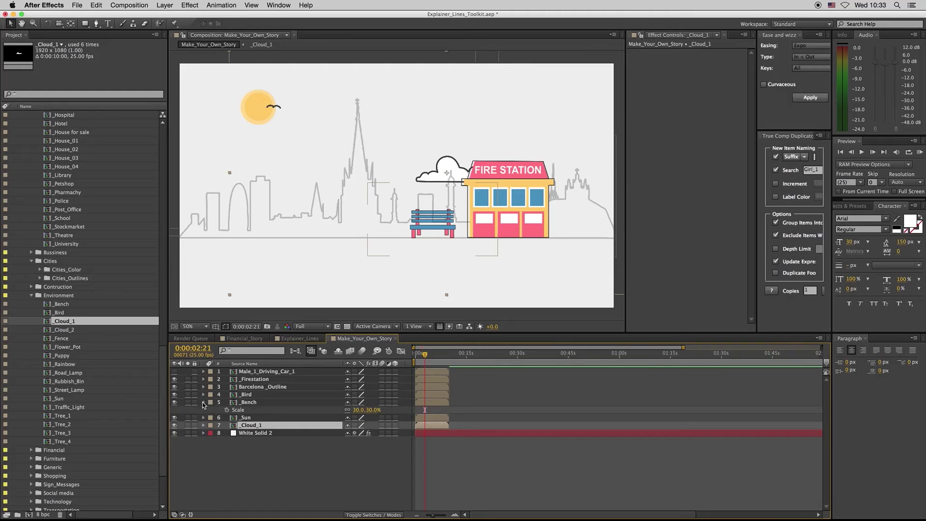
{"action": "left_click", "coordinate": [203, 402]}
{"action": "key", "text": "s"}
{"action": "left_click", "coordinate": [361, 425]}
{"action": "type", "text": "6"}
{"action": "type", "text": "0"}
{"action": "key", "text": "Return"}
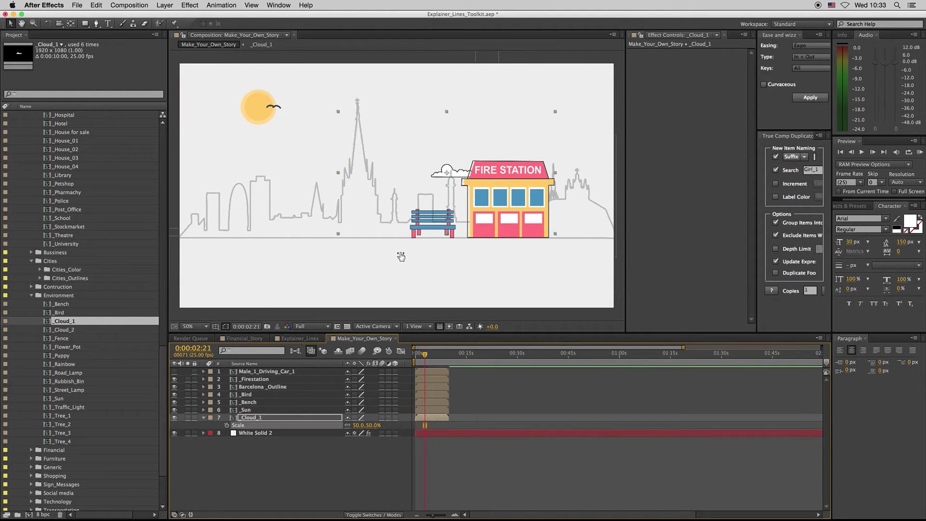
{"action": "left_click", "coordinate": [462, 174]}
{"action": "mouse_move", "coordinate": [462, 174]}
{"action": "left_mouse_down"}
{"action": "mouse_move", "coordinate": [451, 158]}
{"action": "mouse_move", "coordinate": [283, 132]}
{"action": "mouse_move", "coordinate": [326, 127]}
{"action": "mouse_move", "coordinate": [451, 153]}
{"action": "mouse_move", "coordinate": [458, 171]}
{"action": "left_mouse_up"}
Step: Add _Street_Lamp from the Environment folder beneath _Cloud_1, scale it to 50% and stand it on the ground line beside the bench
{"action": "left_click_drag", "start_coordinate": [65, 390], "coordinate": [236, 427]}
{"action": "key", "text": "s"}
{"action": "left_click", "coordinate": [359, 440]}
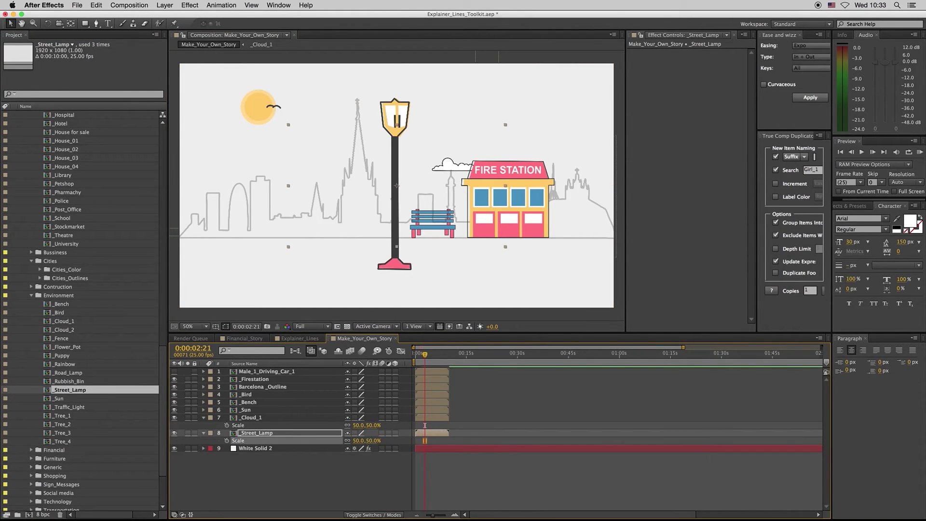
{"action": "left_click_drag", "start_coordinate": [394, 162], "coordinate": [381, 174]}
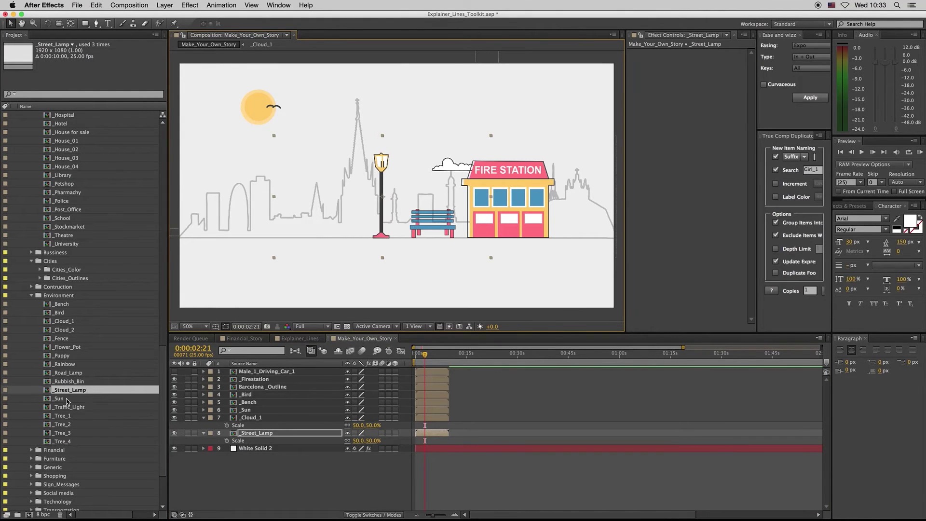
Step: Add _Tree_1 beneath _Street_Lamp, try a 50% scale, set it back to 100% and place the tree at the fire station's right side
{"action": "left_click_drag", "start_coordinate": [64, 419], "coordinate": [296, 444]}
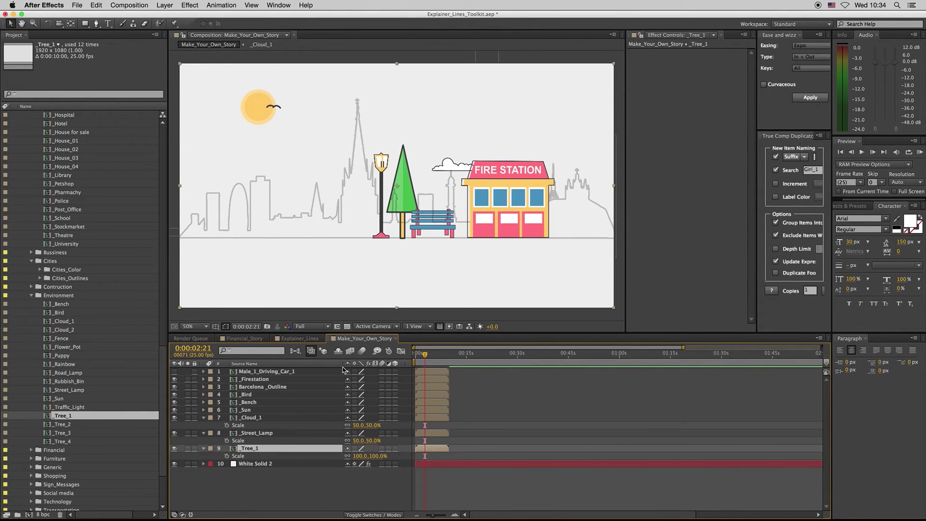
{"action": "left_click", "coordinate": [359, 456]}
{"action": "key", "text": "Return"}
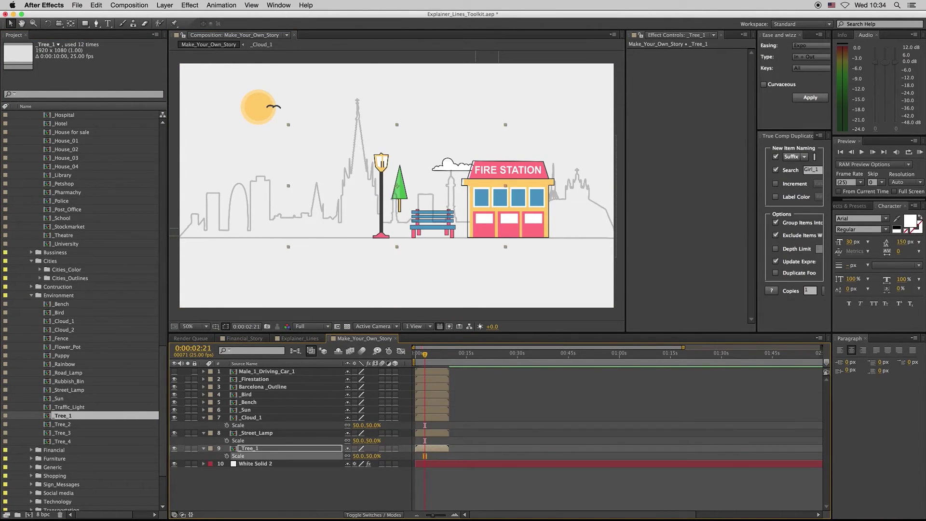
{"action": "left_click", "coordinate": [372, 455]}
{"action": "key", "text": "Return"}
{"action": "left_click_drag", "start_coordinate": [401, 203], "coordinate": [560, 203]}
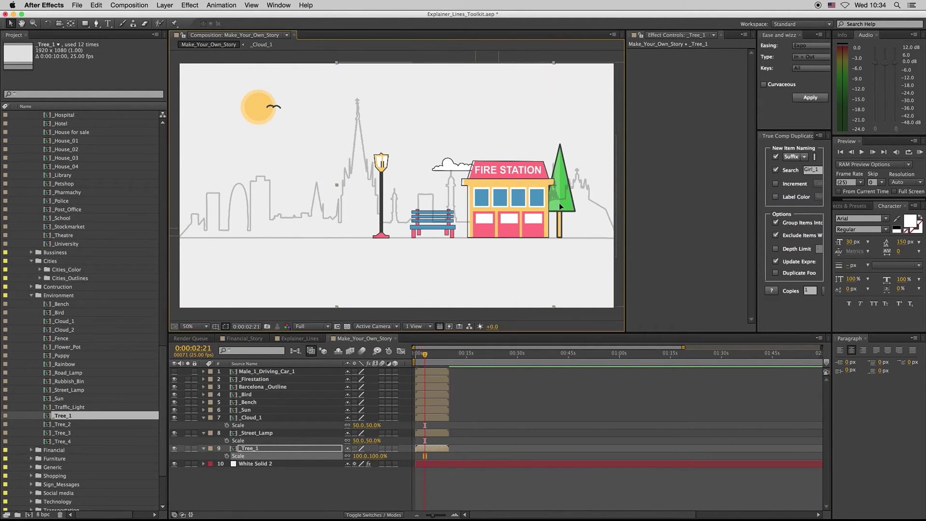
Step: Replace the _Tree_1 layer with _Tree_2 and move the Barcelona_Outline layer directly above White Solid 2
{"action": "left_click_drag", "start_coordinate": [77, 424], "coordinate": [249, 453]}
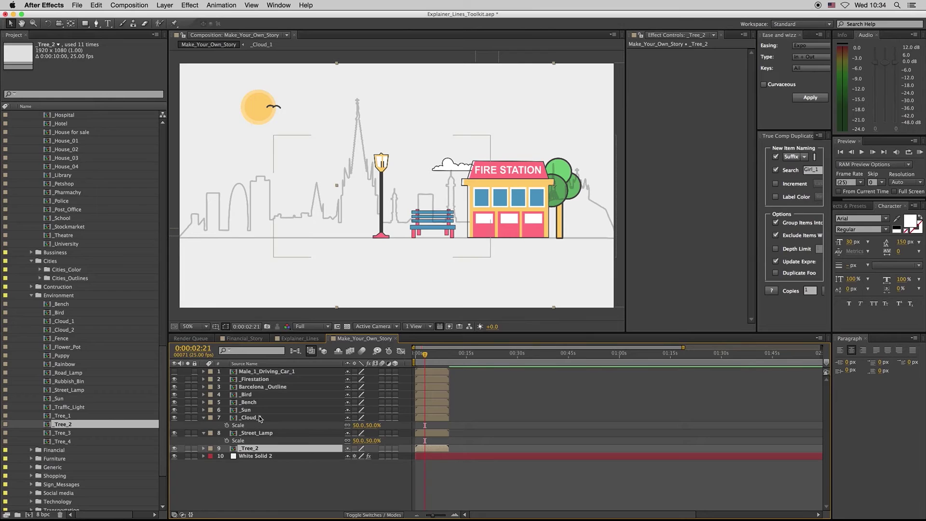
{"action": "left_click", "coordinate": [205, 418]}
{"action": "left_click", "coordinate": [204, 425]}
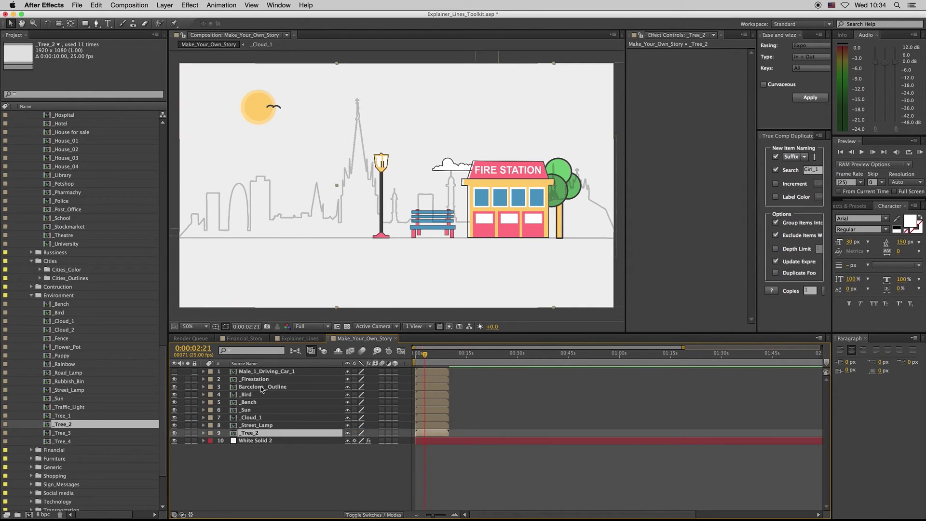
{"action": "left_click", "coordinate": [275, 387]}
{"action": "left_click_drag", "start_coordinate": [271, 426], "coordinate": [271, 439]}
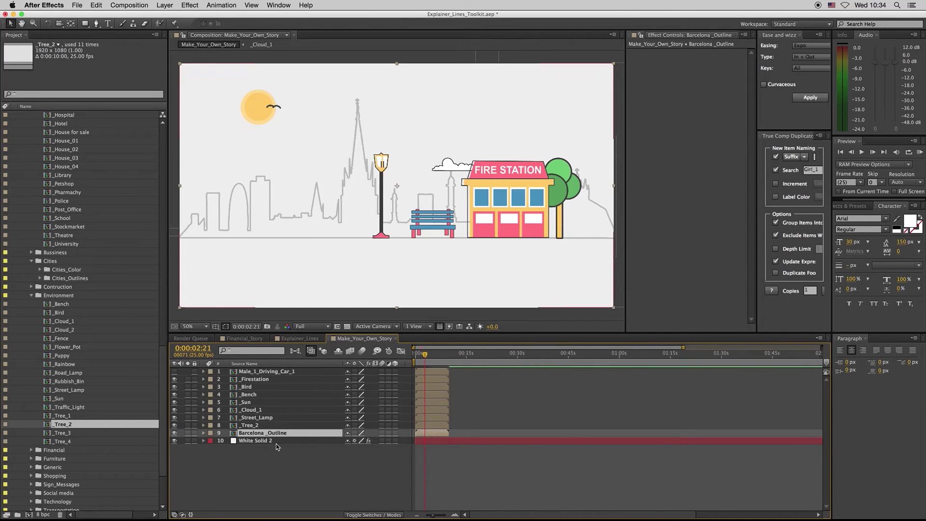
Step: Duplicate the tree layer toward the scene's left side and swap the copies for _Tree_3 and _Tree_4, standing side by side
{"action": "left_click", "coordinate": [256, 426]}
{"action": "key", "text": "ctrl+d"}
{"action": "left_click_drag", "start_coordinate": [556, 199], "coordinate": [244, 199]}
{"action": "left_click_drag", "start_coordinate": [62, 434], "coordinate": [257, 433]}
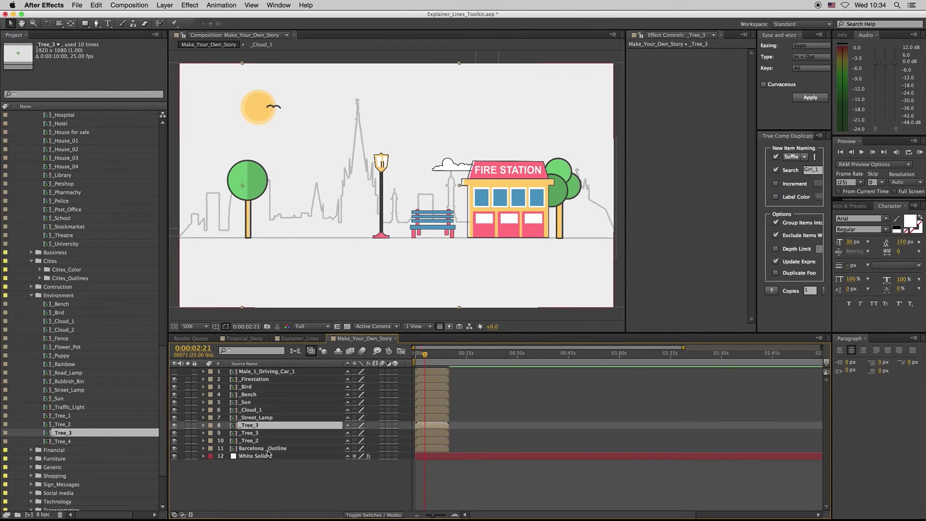
{"action": "left_click_drag", "start_coordinate": [61, 442], "coordinate": [285, 196]}
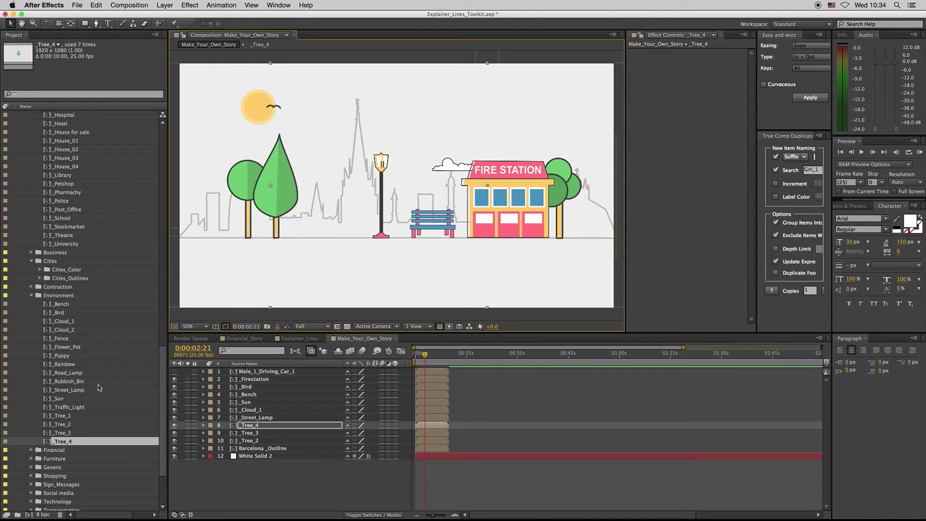
{"action": "left_click", "coordinate": [32, 296]}
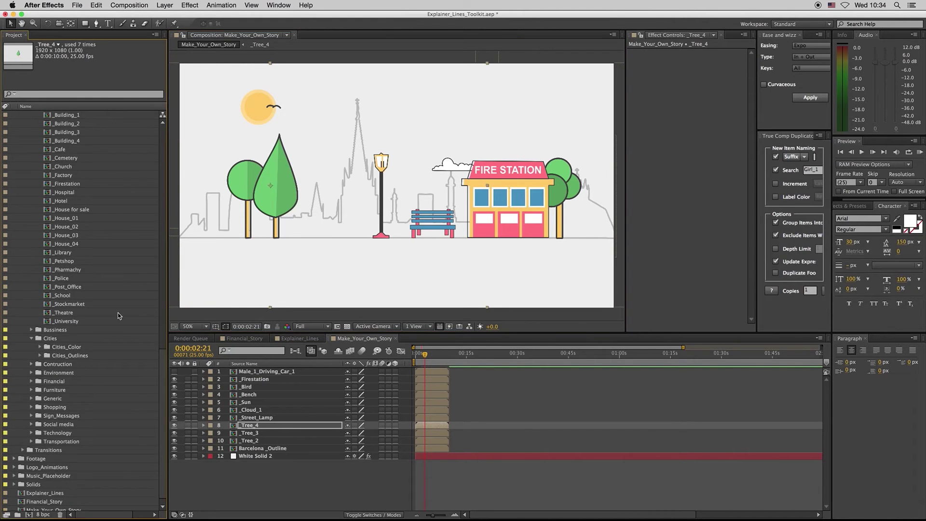
Step: Show the Male_1_Driving_Car_1 layer again and set a Position keyframe for it at 0:00:00:00
{"action": "left_click", "coordinate": [174, 372]}
{"action": "left_click", "coordinate": [304, 369]}
{"action": "mouse_move", "coordinate": [426, 355]}
{"action": "left_mouse_down"}
{"action": "mouse_move", "coordinate": [433, 357]}
{"action": "mouse_move", "coordinate": [415, 357]}
{"action": "left_mouse_up"}
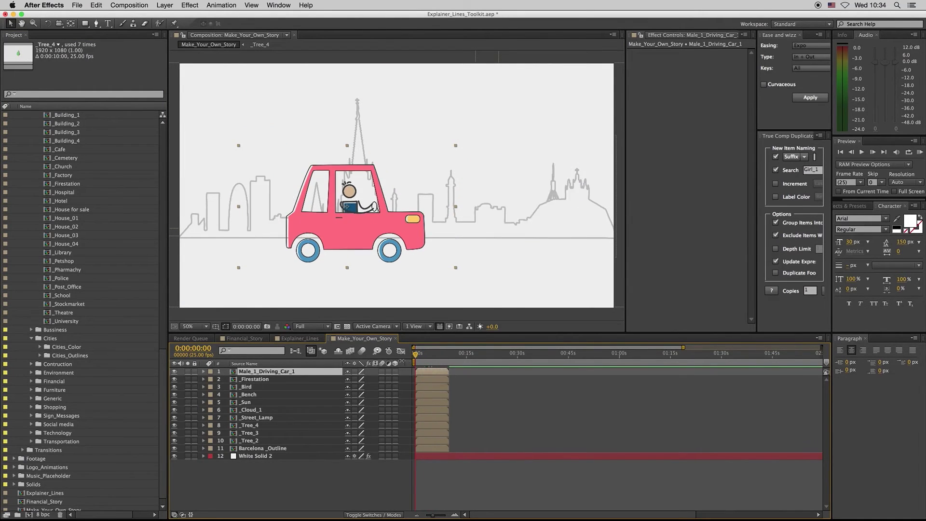
{"action": "key", "text": "="}
{"action": "key", "text": "="}
{"action": "key", "text": "="}
{"action": "key", "text": "="}
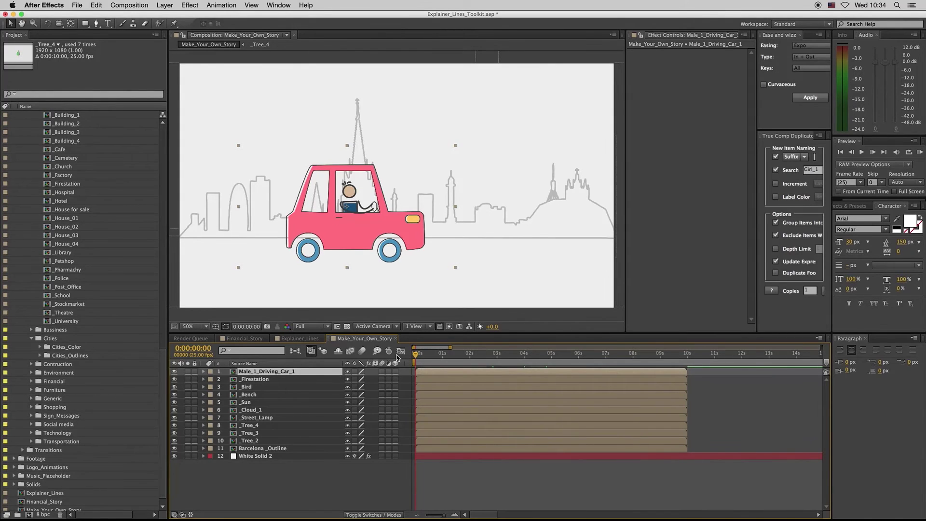
{"action": "key", "text": "alt+shift+p"}
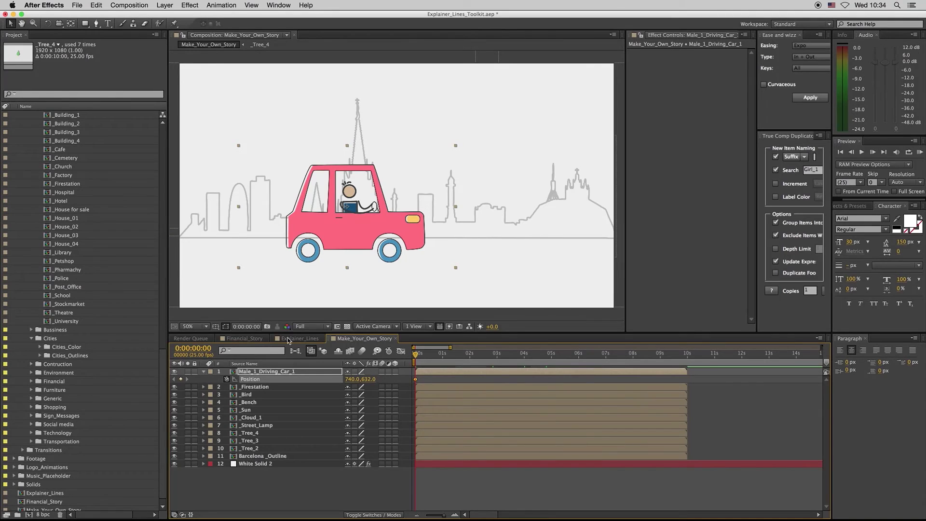
Step: Move the car horizontally out of the frame's left edge to position -400, 632 for the starting keyframe
{"action": "left_click", "coordinate": [195, 326]}
{"action": "left_click", "coordinate": [202, 406]}
{"action": "left_click_drag", "start_coordinate": [378, 223], "coordinate": [209, 213]}
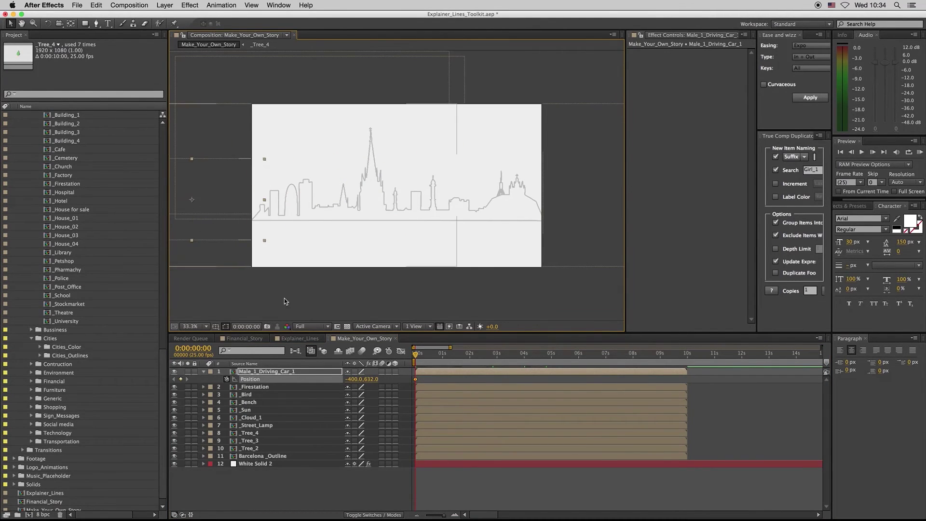
Step: At 0:00:09:24, move the car past the frame's right edge for the ending keyframe and preview its drive through the scene
{"action": "key", "text": "End"}
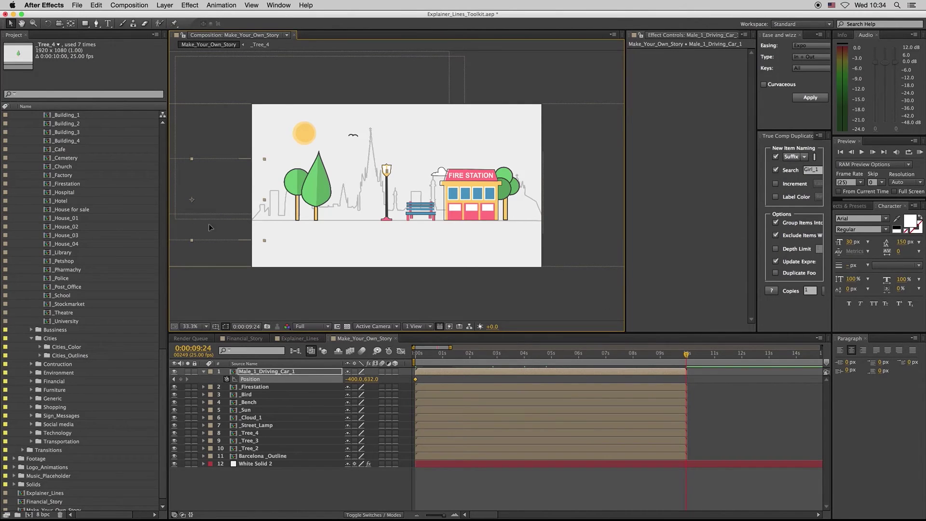
{"action": "left_click_drag", "start_coordinate": [209, 226], "coordinate": [586, 225]}
{"action": "left_click_drag", "start_coordinate": [471, 357], "coordinate": [541, 358]}
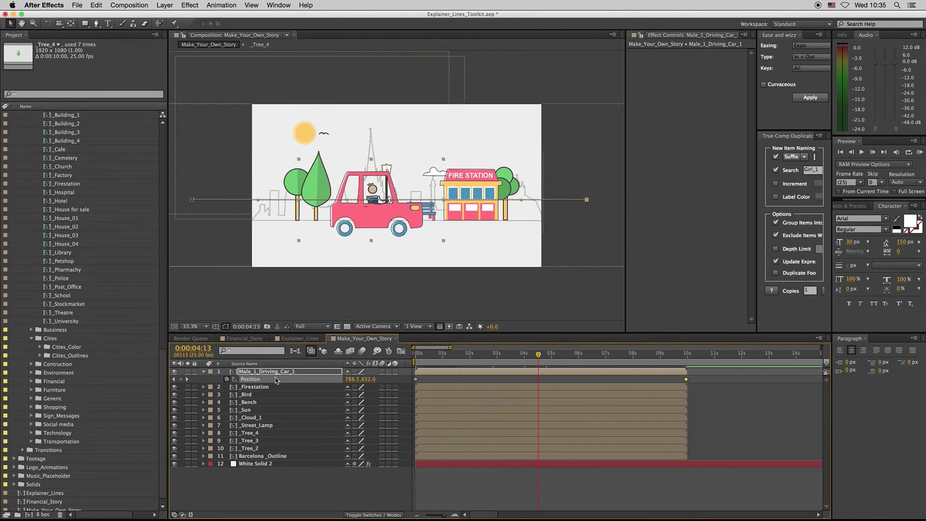
{"action": "left_click", "coordinate": [204, 372]}
{"action": "left_click", "coordinate": [474, 487]}
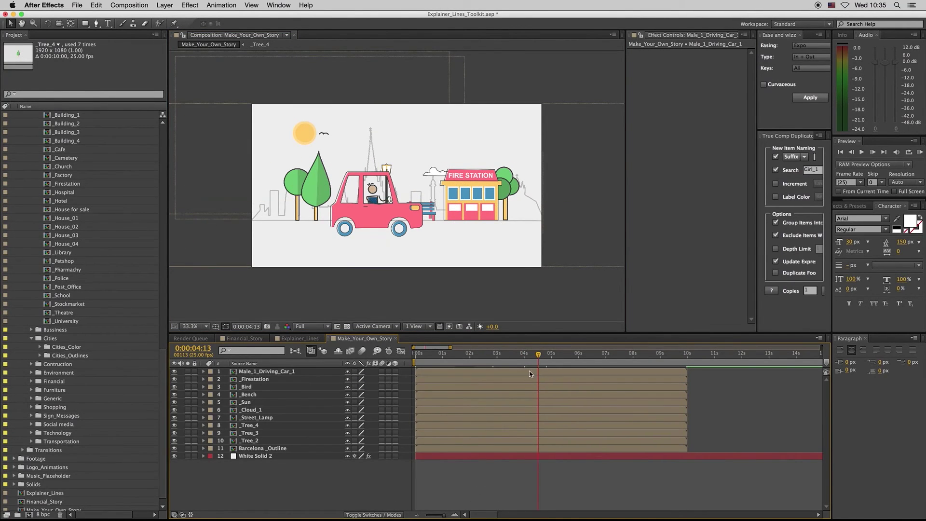
{"action": "left_click_drag", "start_coordinate": [550, 361], "coordinate": [472, 363]}
Step: Open the Female_1_Poses folder in place of Male_1 and look through its poses, including Happy, Message_1 and Showing
{"action": "left_click", "coordinate": [162, 135]}
{"action": "left_click", "coordinate": [163, 132]}
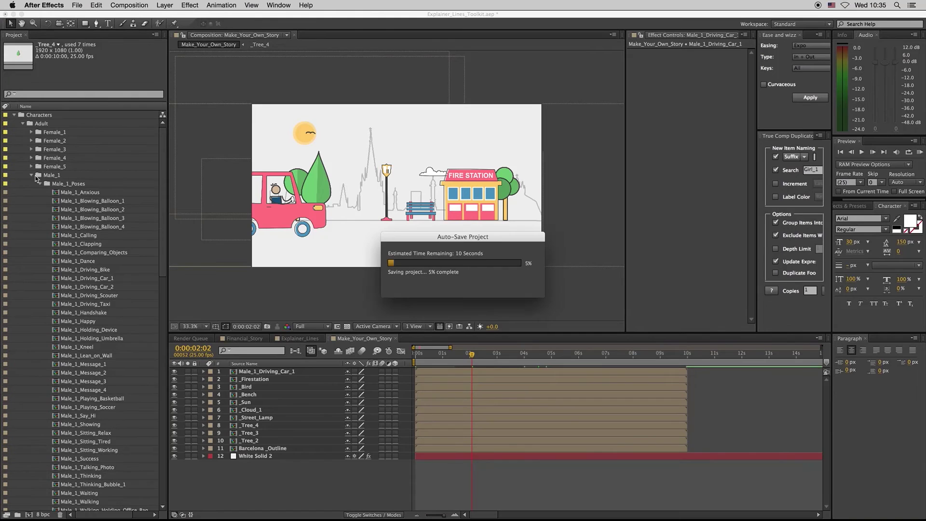
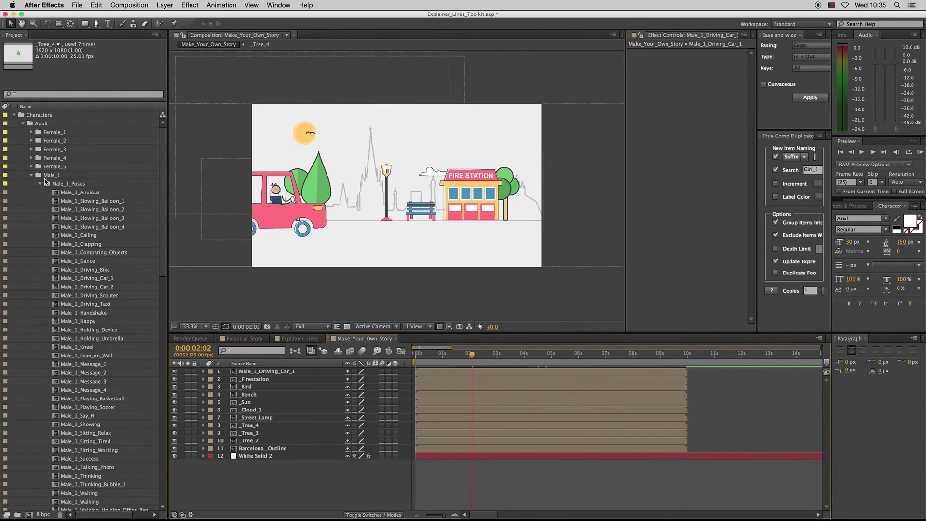
{"action": "left_click", "coordinate": [32, 176]}
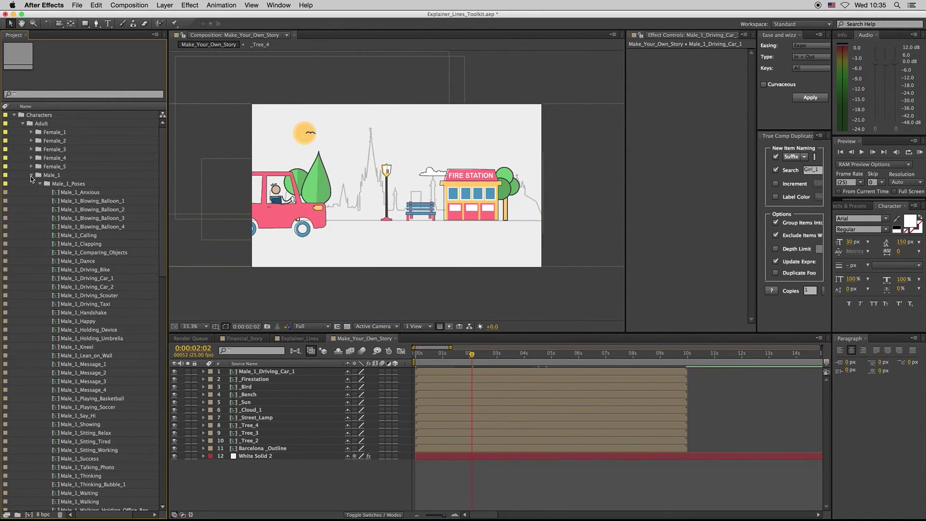
{"action": "left_click", "coordinate": [31, 132]}
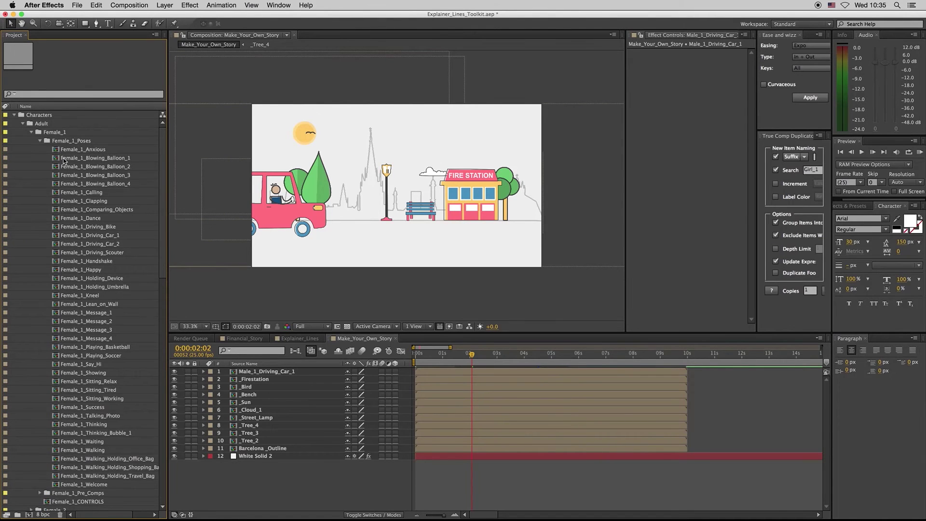
{"action": "left_click_drag", "start_coordinate": [162, 225], "coordinate": [161, 240]}
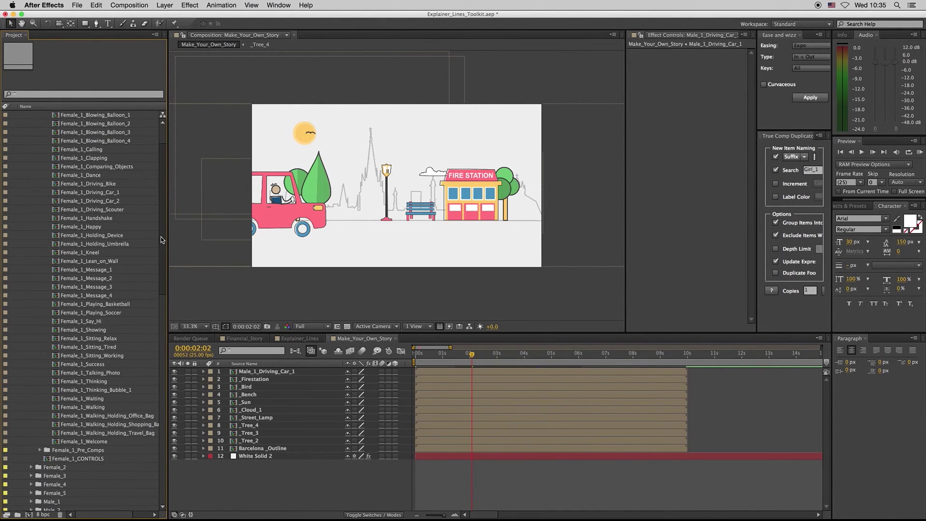
{"action": "left_click", "coordinate": [85, 227]}
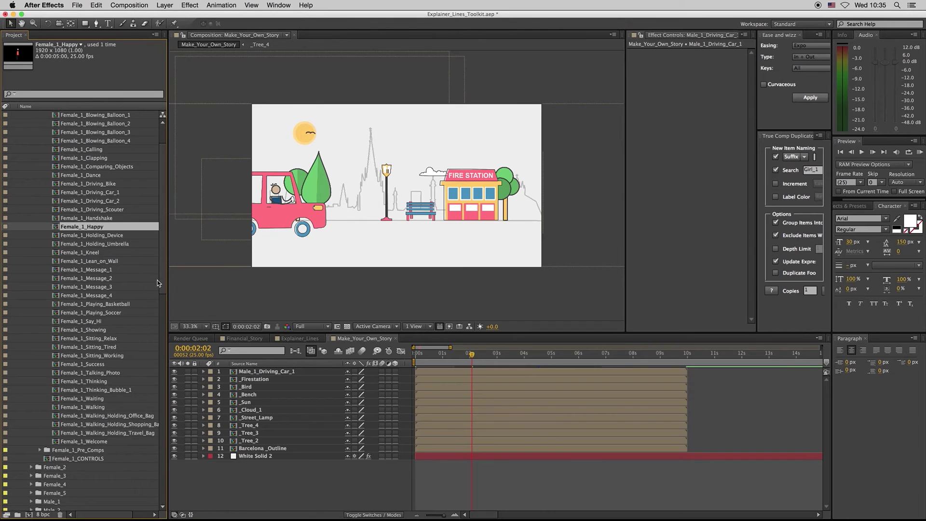
{"action": "scroll", "coordinate": [126, 278], "scroll_direction": "down", "scroll_amount": 1}
{"action": "left_click", "coordinate": [99, 262]}
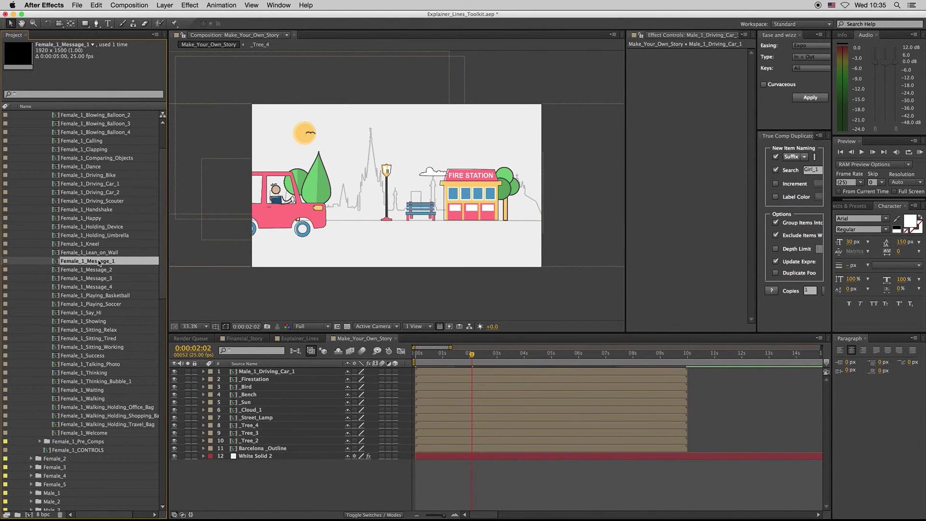
{"action": "left_click", "coordinate": [91, 322]}
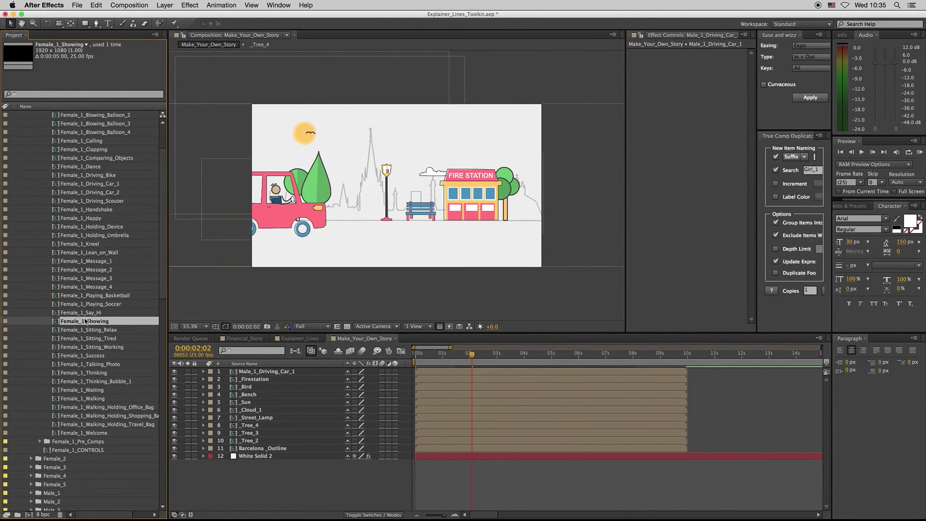
Step: Add Female_1_Say_Hi beneath the car layer, scale it to 70% and stand the woman between the trees and the street lamp
{"action": "left_click", "coordinate": [88, 313]}
{"action": "left_click_drag", "start_coordinate": [274, 373], "coordinate": [287, 375]}
{"action": "key", "text": "s"}
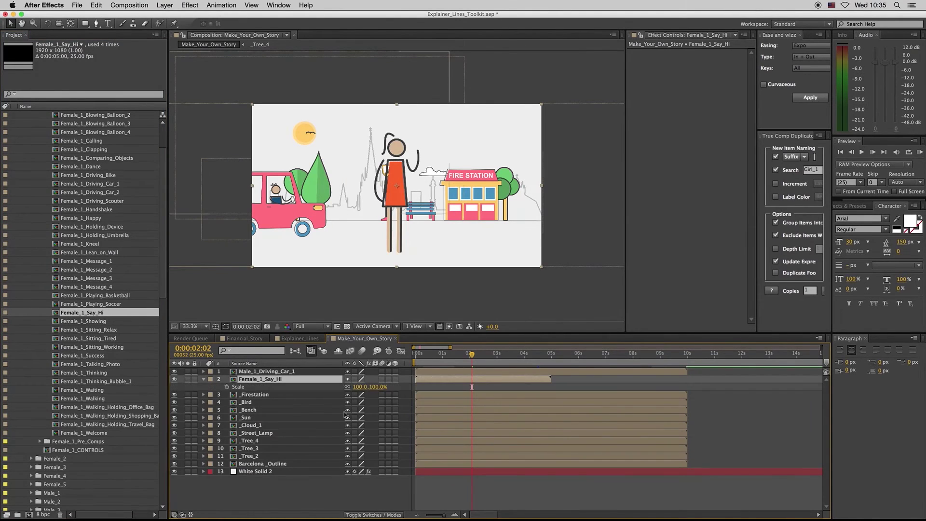
{"action": "left_click", "coordinate": [360, 387]}
{"action": "type", "text": "70"}
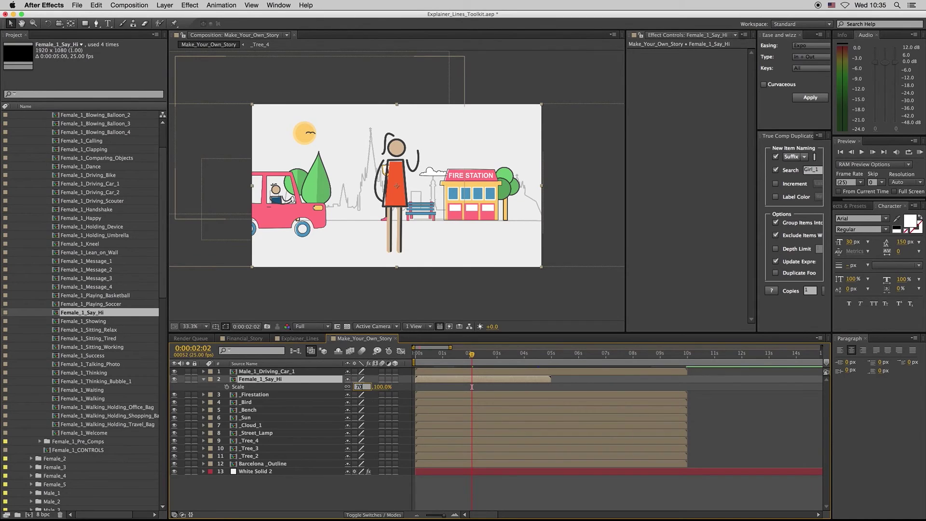
{"action": "key", "text": "Return"}
{"action": "left_click_drag", "start_coordinate": [400, 197], "coordinate": [353, 197]}
{"action": "left_click", "coordinate": [203, 379]}
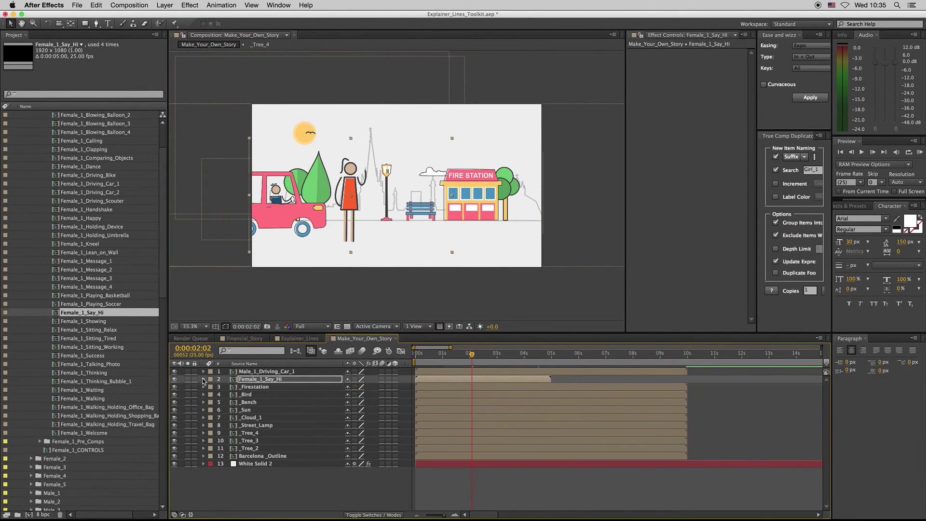
Step: Set the Male_1_Driving_Car_1 layer's scale to 40% and preview the car driving past the woman
{"action": "left_click", "coordinate": [259, 375]}
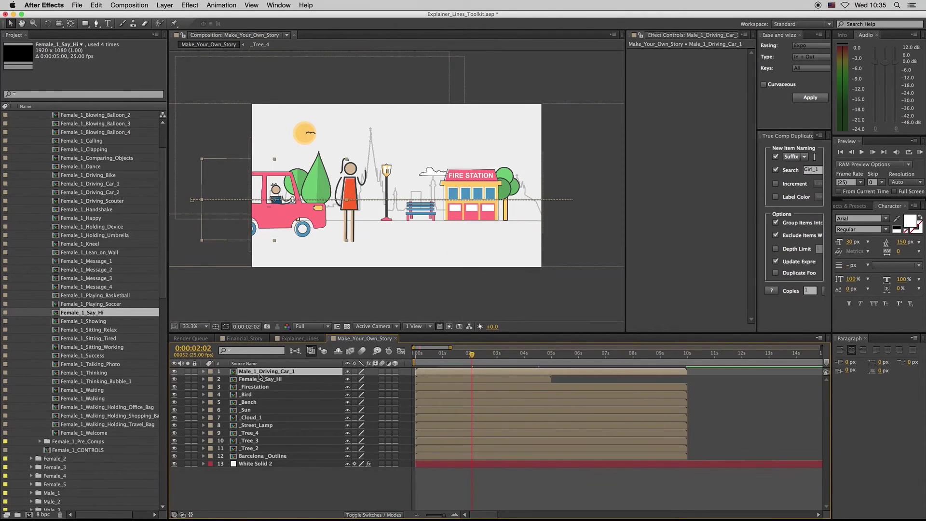
{"action": "key", "text": "s"}
{"action": "left_click", "coordinate": [359, 379]}
{"action": "type", "text": "40"}
{"action": "key", "text": "Return"}
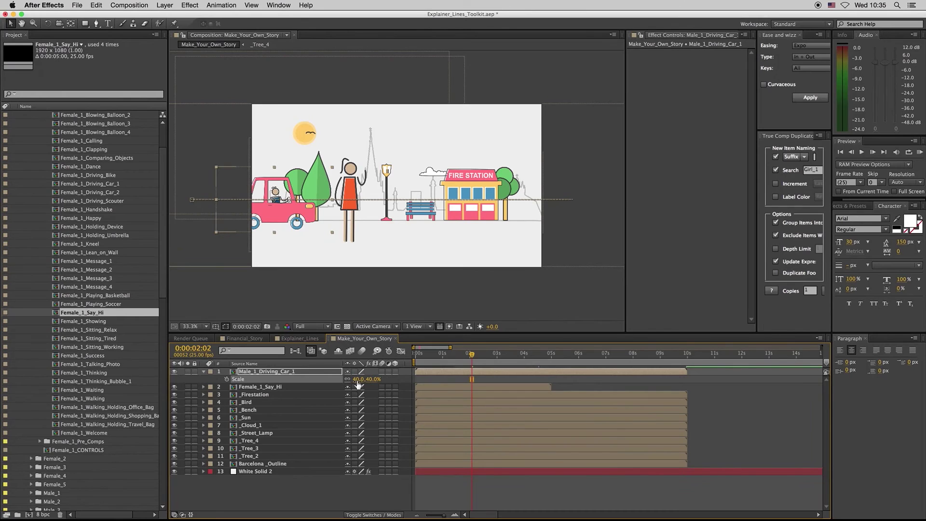
{"action": "left_click_drag", "start_coordinate": [415, 354], "coordinate": [627, 354]}
{"action": "left_click", "coordinate": [508, 356]}
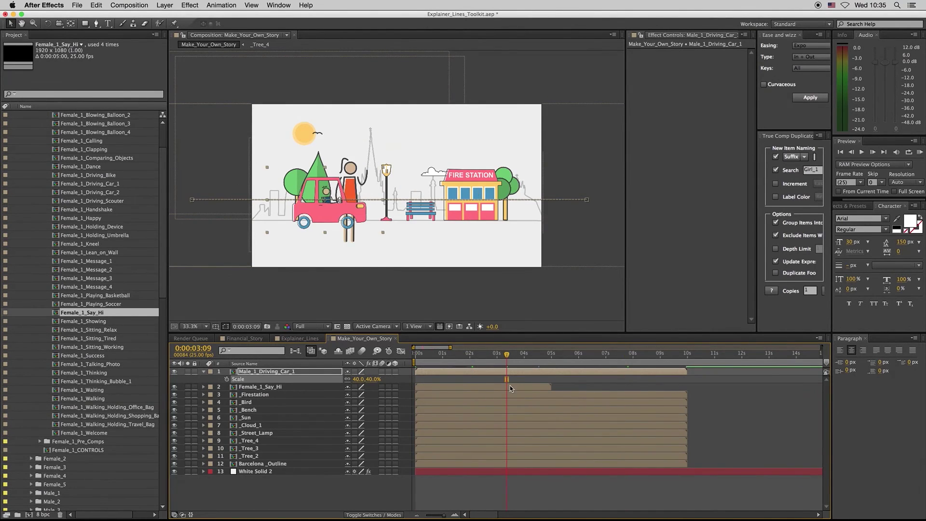
Step: Move the Female_1_Say_Hi layer above Male_1_Driving_Car_1 and preview the car passing behind the woman
{"action": "left_click", "coordinate": [510, 386]}
{"action": "left_click", "coordinate": [464, 354]}
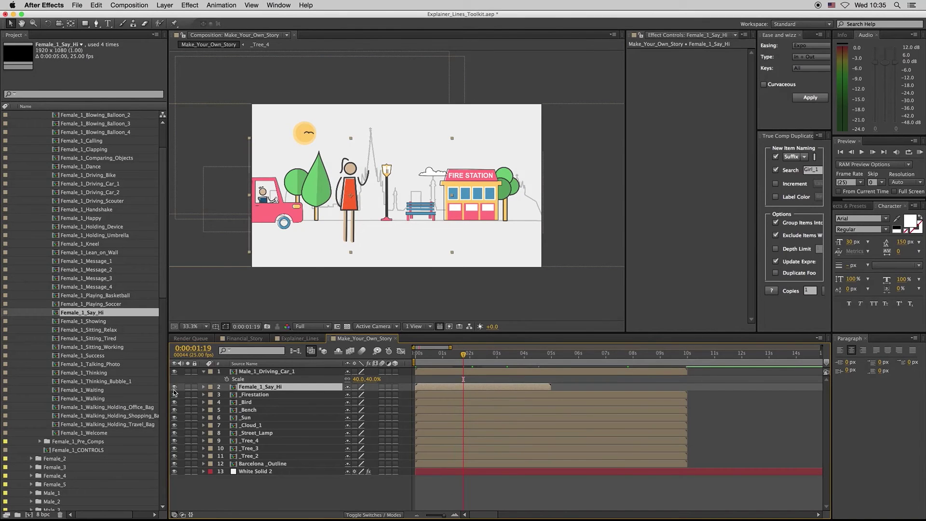
{"action": "left_click", "coordinate": [490, 358]}
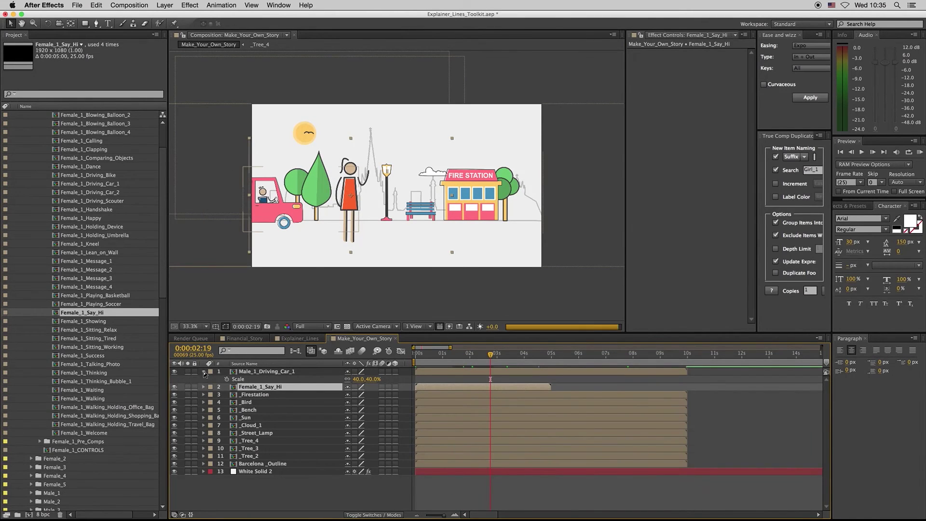
{"action": "left_click", "coordinate": [204, 371]}
{"action": "left_click_drag", "start_coordinate": [263, 382], "coordinate": [269, 373]}
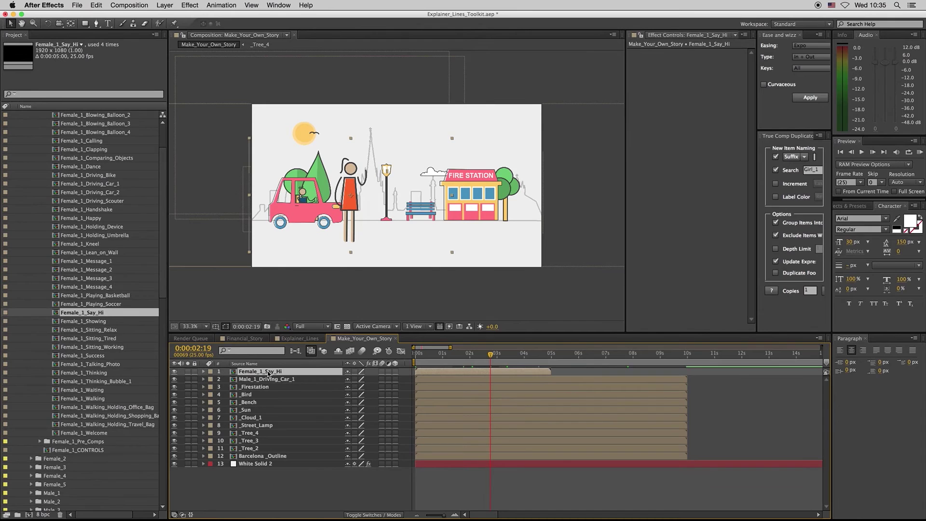
{"action": "left_click_drag", "start_coordinate": [499, 360], "coordinate": [509, 359]}
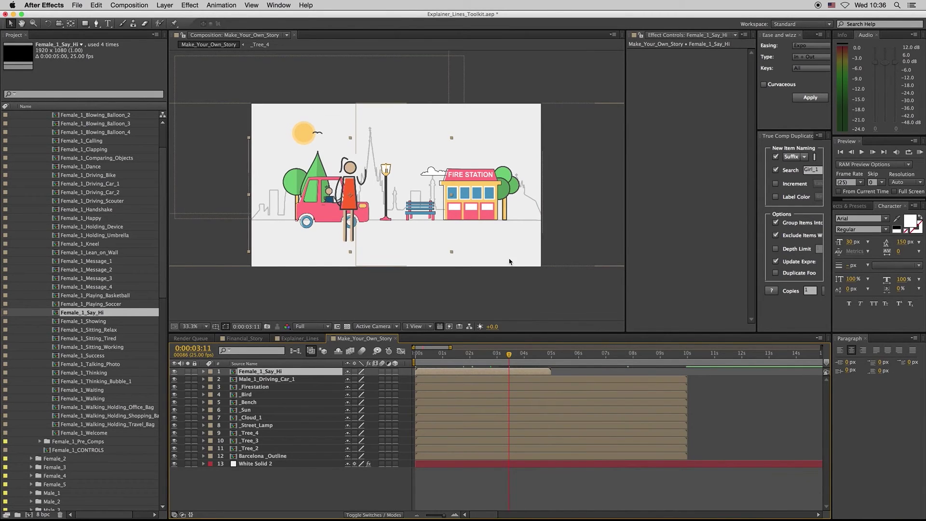
Step: Enable Collapse Transformations for all scenery layers from Barcelona_Outline up to _Firestation
{"action": "left_click", "coordinate": [258, 458]}
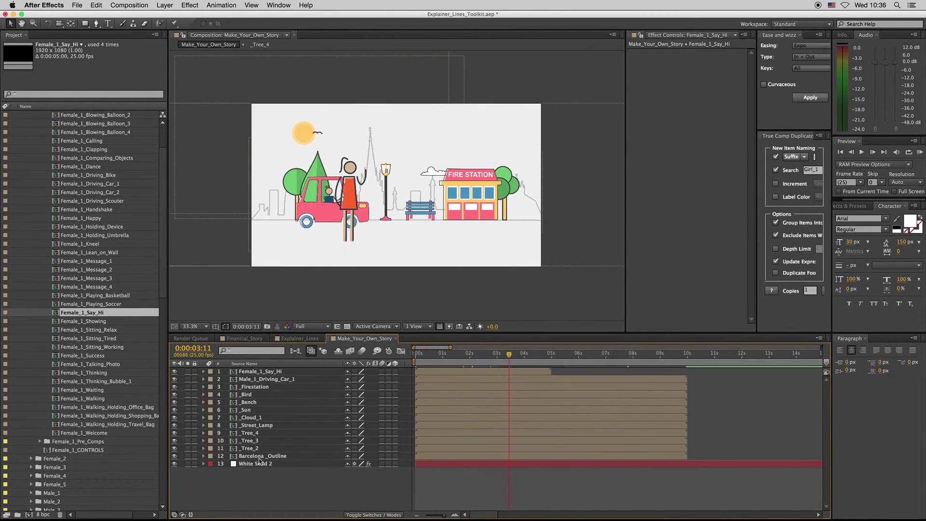
{"action": "left_click", "coordinate": [256, 388], "text": "shift"}
{"action": "left_click", "coordinate": [355, 387]}
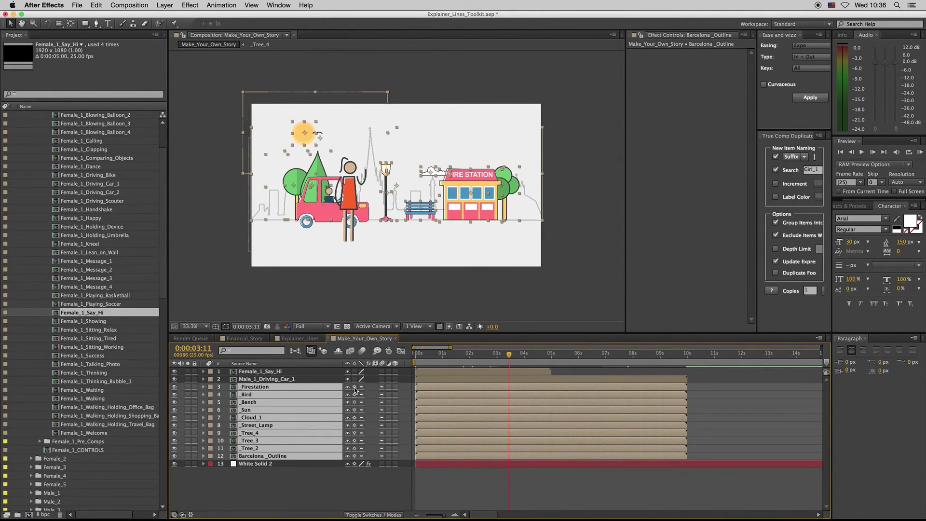
{"action": "left_click", "coordinate": [337, 485]}
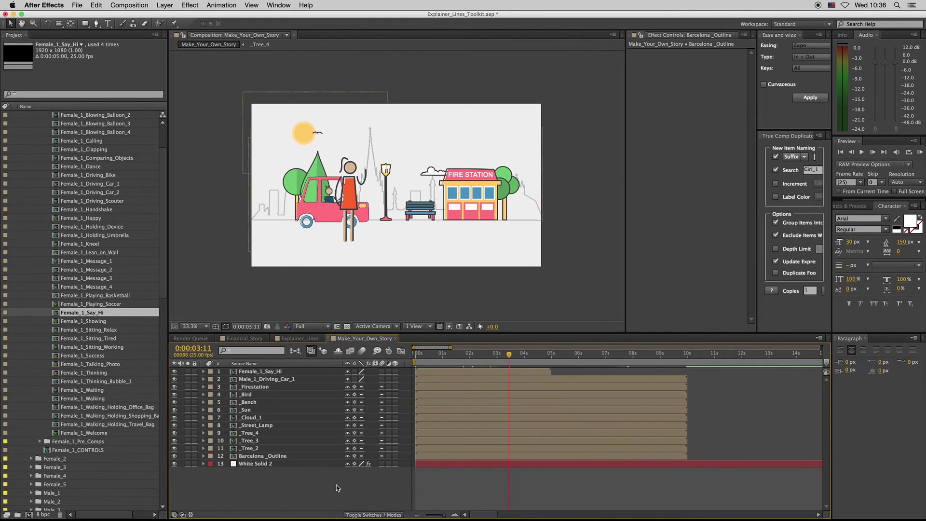
Step: Compare the scenery's line thickness at 100% magnification with Collapse Transformations off and on for its layers
{"action": "key", "text": "slash"}
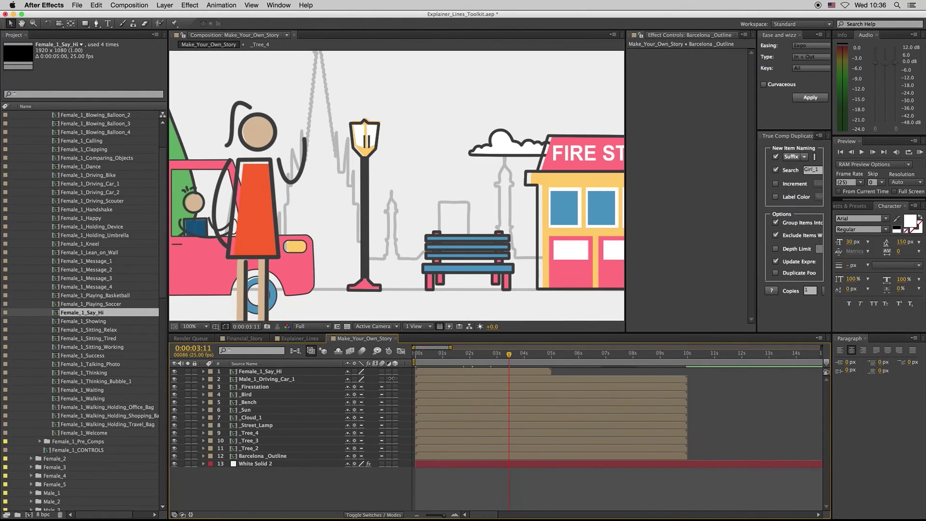
{"action": "left_click", "coordinate": [355, 387]}
{"action": "left_click", "coordinate": [354, 388]}
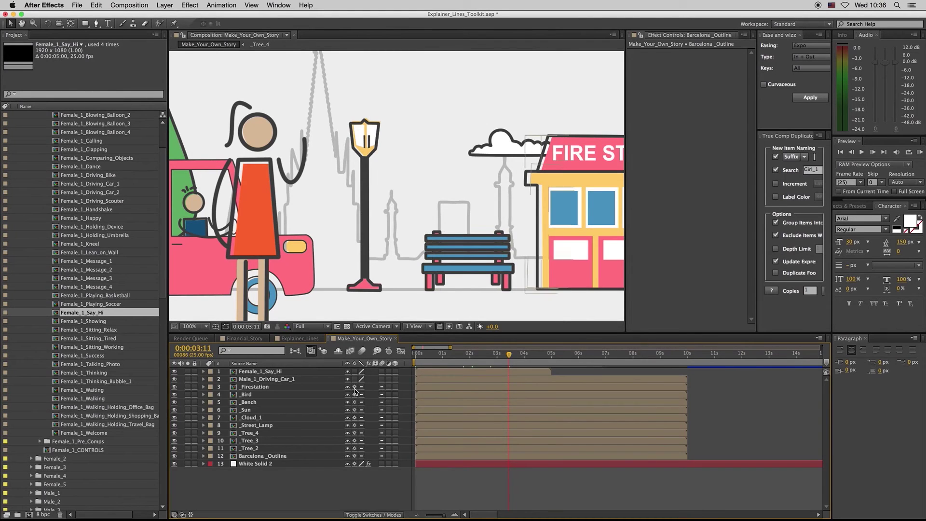
{"action": "left_click_drag", "start_coordinate": [355, 387], "coordinate": [356, 457]}
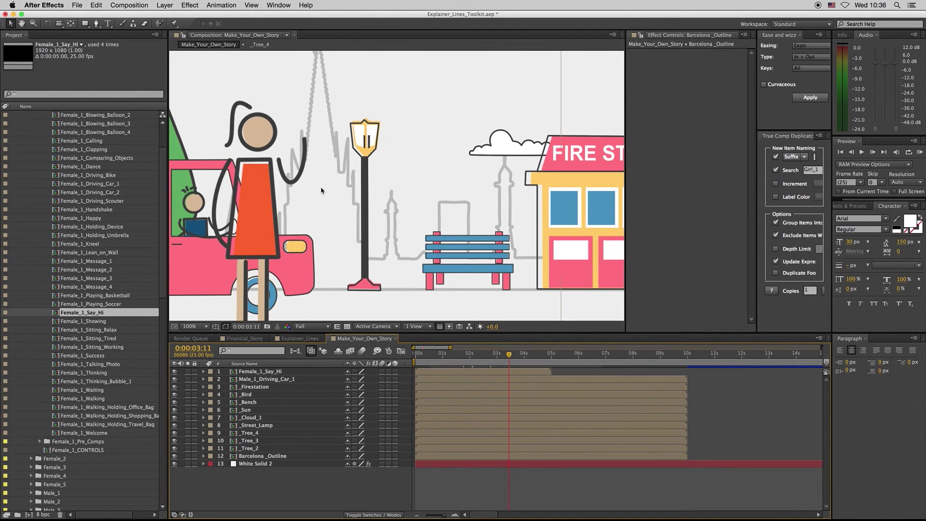
{"action": "left_click_drag", "start_coordinate": [357, 456], "coordinate": [354, 387]}
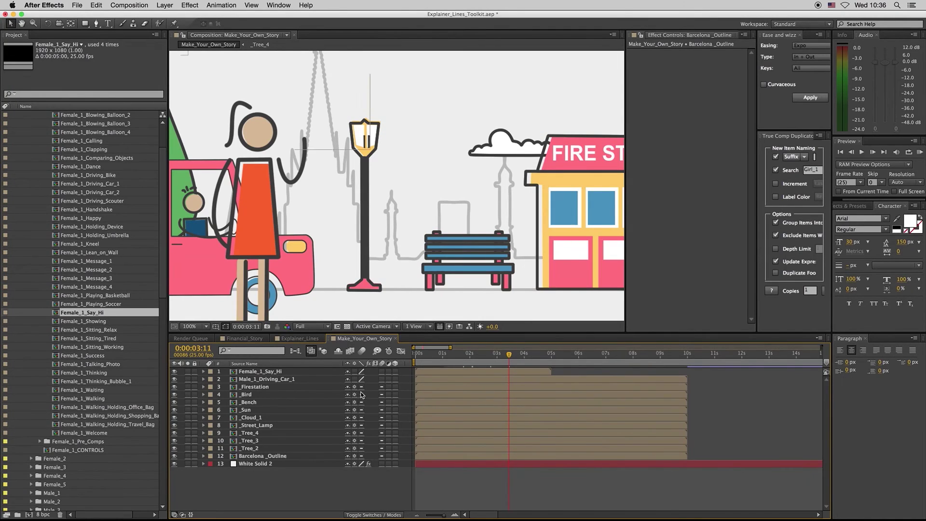
Step: Try Collapse Transformations on the Male_1_Driving_Car_1 and Female_1_Say_Hi layers with the whole frame in view
{"action": "left_click", "coordinate": [255, 379]}
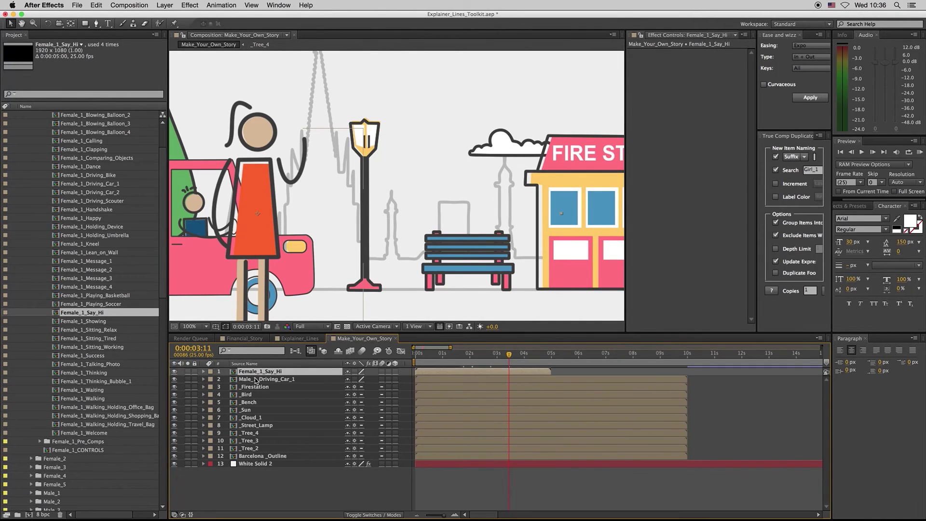
{"action": "scroll", "coordinate": [390, 271], "scroll_direction": "down", "scroll_amount": 4}
{"action": "scroll", "coordinate": [389, 269], "scroll_direction": "up", "scroll_amount": 2}
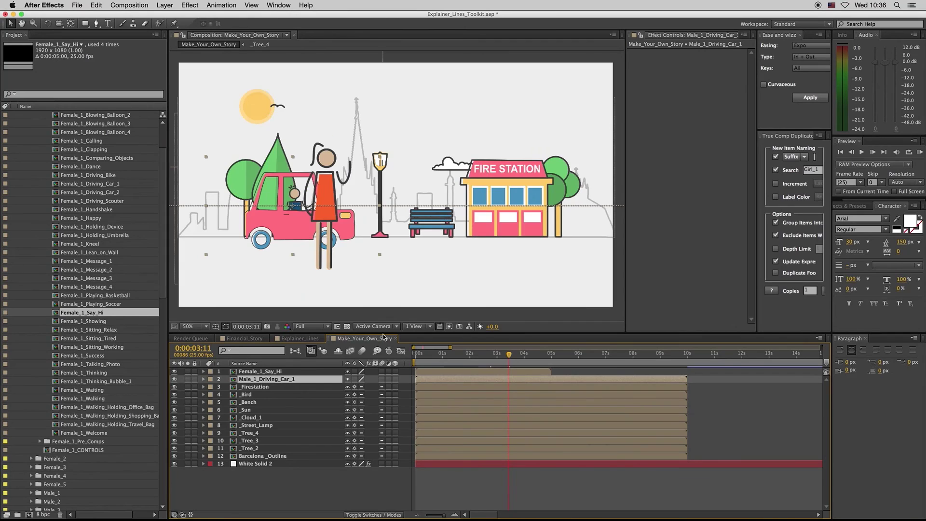
{"action": "left_click_drag", "start_coordinate": [356, 379], "coordinate": [355, 375]}
{"action": "left_click", "coordinate": [482, 487]}
{"action": "left_click", "coordinate": [454, 374]}
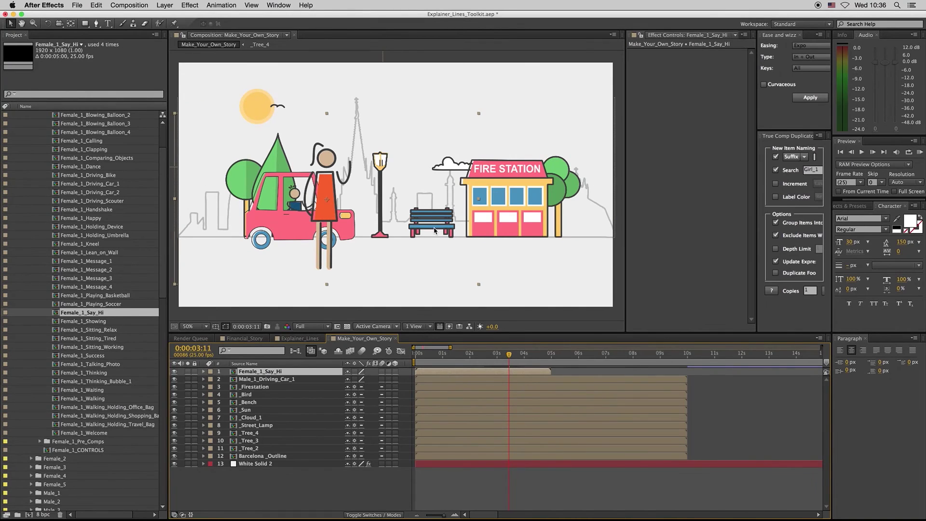
Step: Try enlarging Female_1_Say_Hi to 265% with Collapse Transformations enabled and move the woman down to show her head
{"action": "key", "text": "s"}
{"action": "left_click_drag", "start_coordinate": [358, 381], "coordinate": [415, 378]}
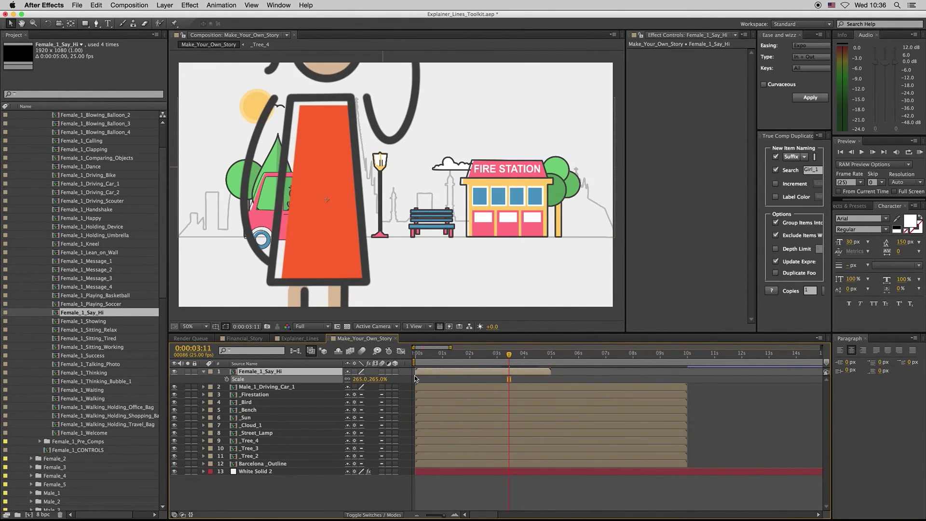
{"action": "left_click", "coordinate": [355, 372]}
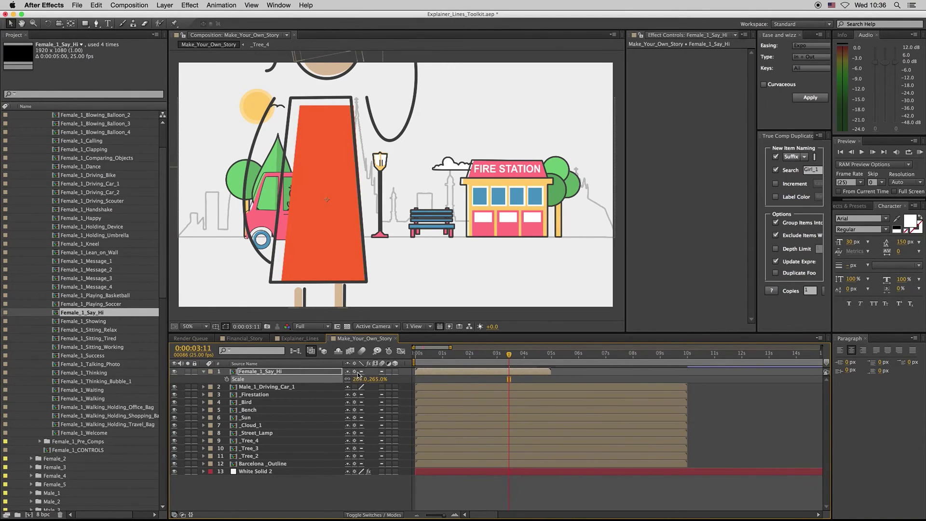
{"action": "left_click_drag", "start_coordinate": [334, 124], "coordinate": [346, 227]}
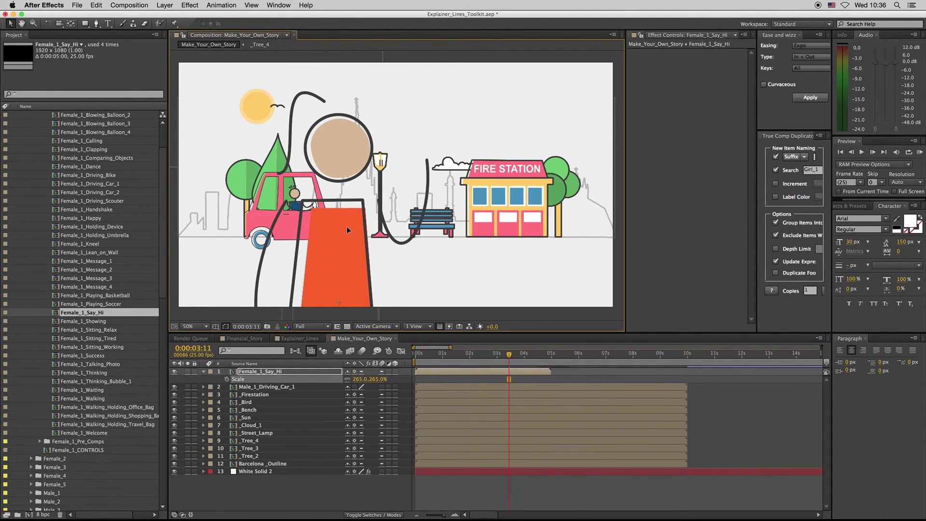
Step: Set Female_1_Say_Hi's scale to 70%, turn off its Collapse Transformations and stand the woman just beside the street lamp
{"action": "left_click", "coordinate": [360, 379]}
{"action": "type", "text": "70"}
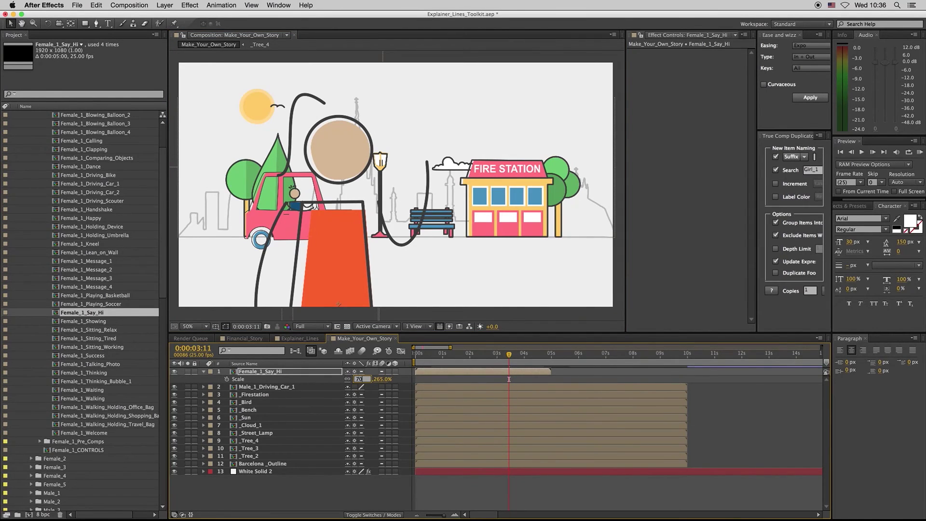
{"action": "key", "text": "Return"}
{"action": "left_click_drag", "start_coordinate": [339, 286], "coordinate": [345, 187]}
{"action": "left_click", "coordinate": [354, 371]}
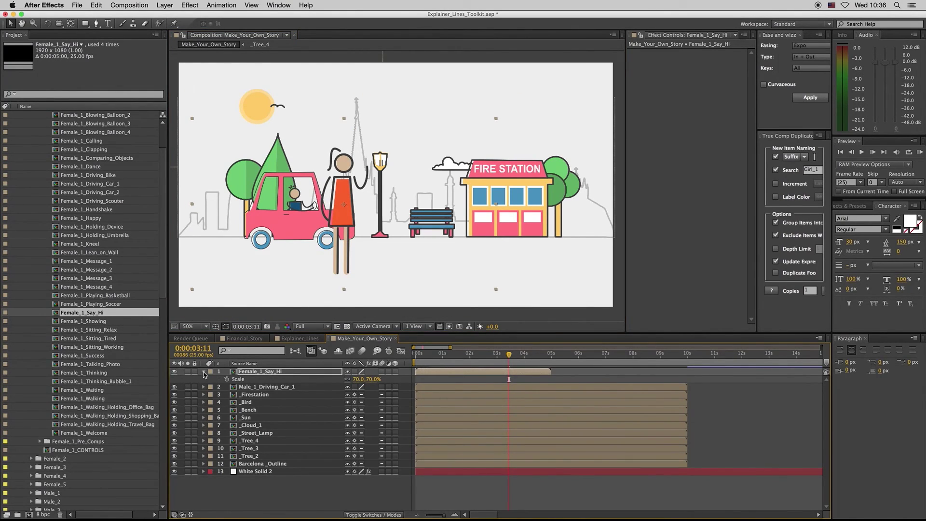
{"action": "left_click", "coordinate": [203, 372]}
Step: Widen the composition view, collapse the expanded subfolders of Elements and open the Animated_Text folder
{"action": "mouse_move", "coordinate": [477, 213]}
{"action": "left_mouse_down"}
{"action": "mouse_move", "coordinate": [489, 221]}
{"action": "mouse_move", "coordinate": [476, 216]}
{"action": "left_mouse_up"}
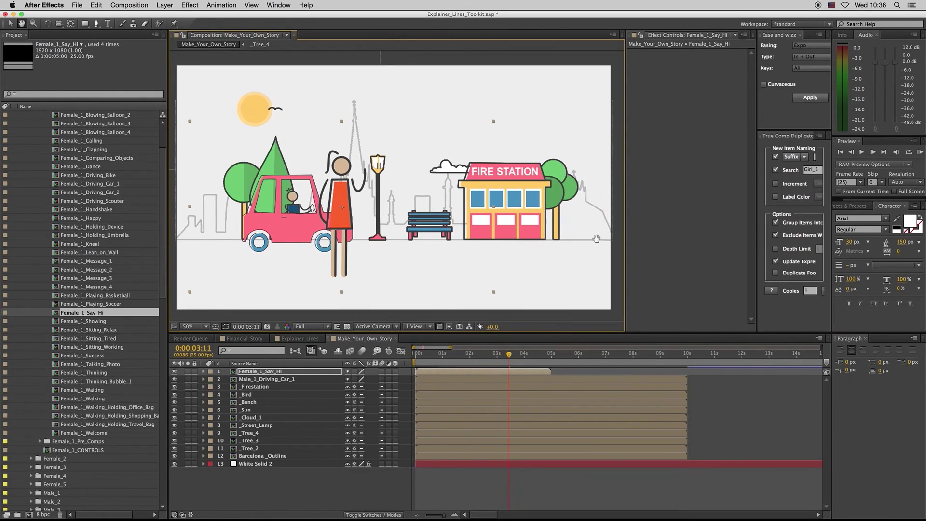
{"action": "left_click_drag", "start_coordinate": [626, 234], "coordinate": [659, 234]}
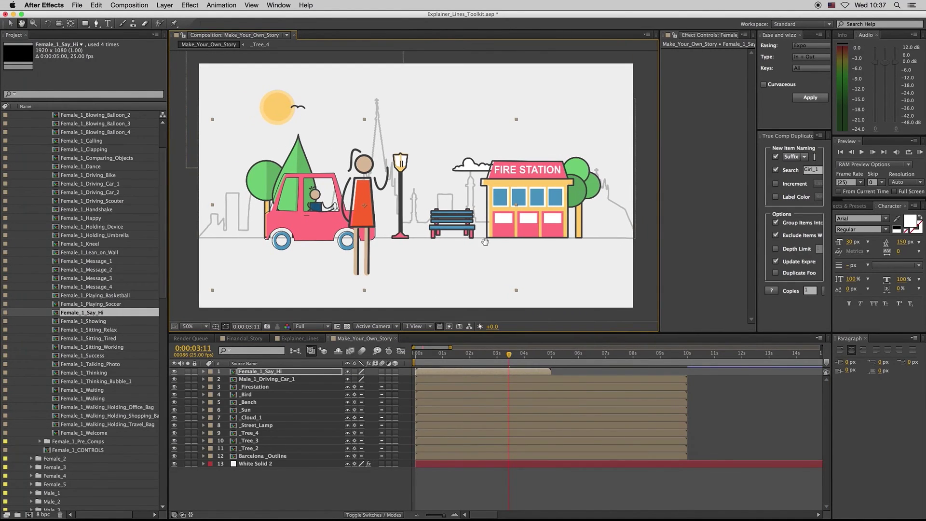
{"action": "scroll", "coordinate": [165, 290], "scroll_direction": "down", "scroll_amount": 3}
{"action": "scroll", "coordinate": [165, 290], "scroll_direction": "down", "scroll_amount": 10}
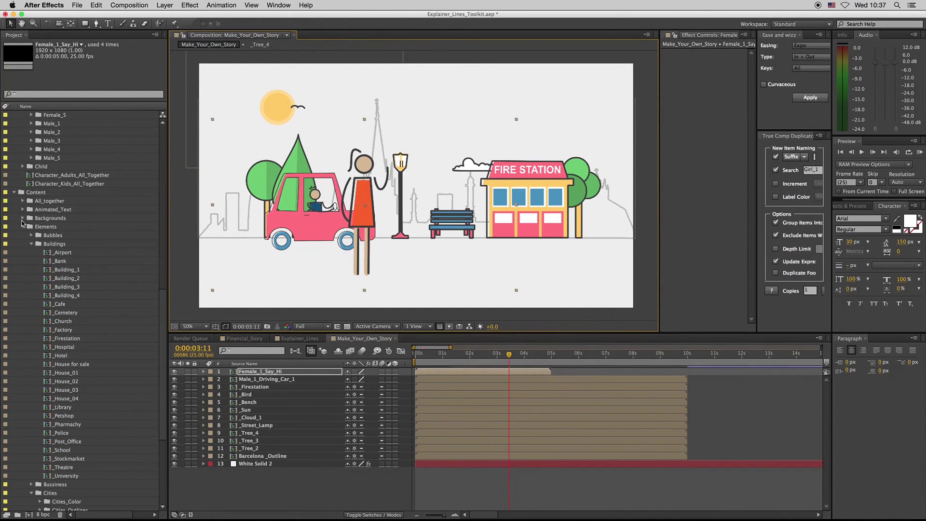
{"action": "left_click", "coordinate": [30, 245]}
{"action": "scroll", "coordinate": [29, 417], "scroll_direction": "down", "scroll_amount": 1}
{"action": "left_click", "coordinate": [31, 330]}
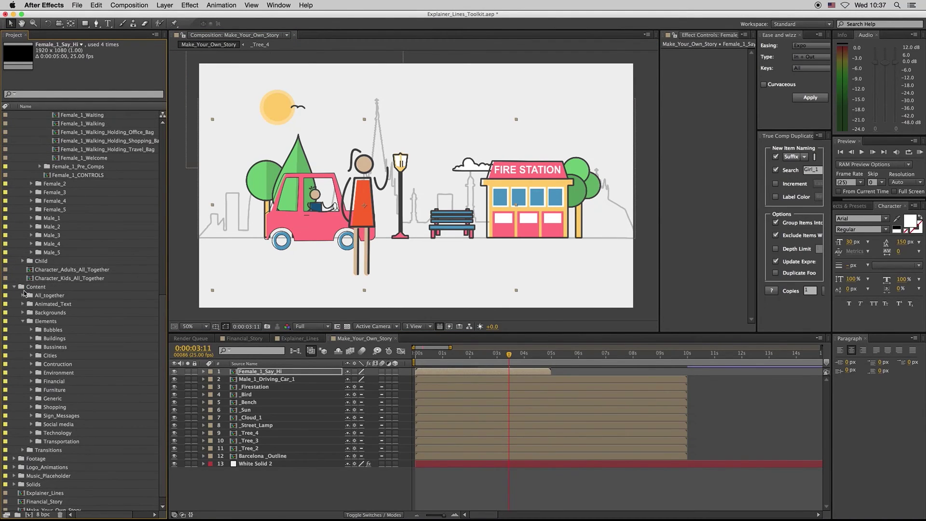
{"action": "left_click", "coordinate": [22, 306]}
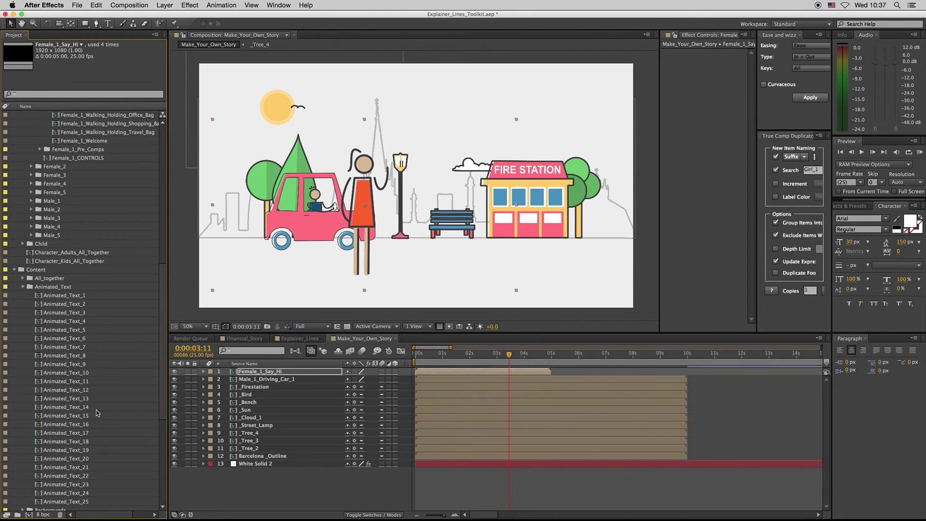
Step: Duplicate Animated_Text_11, add the copy as the topmost layer and place its text in the sky above the bench
{"action": "left_click", "coordinate": [64, 391]}
{"action": "scroll", "coordinate": [142, 381], "scroll_direction": "down", "scroll_amount": 4}
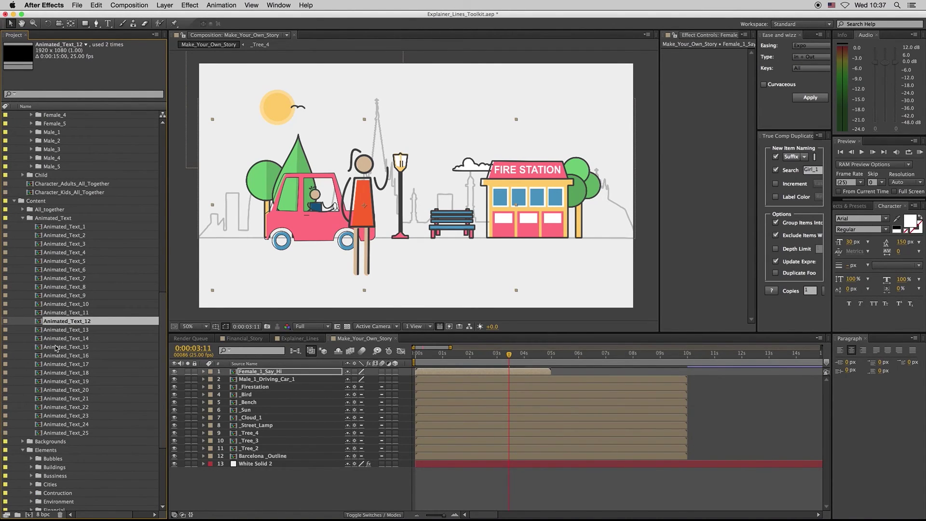
{"action": "left_click", "coordinate": [74, 314]}
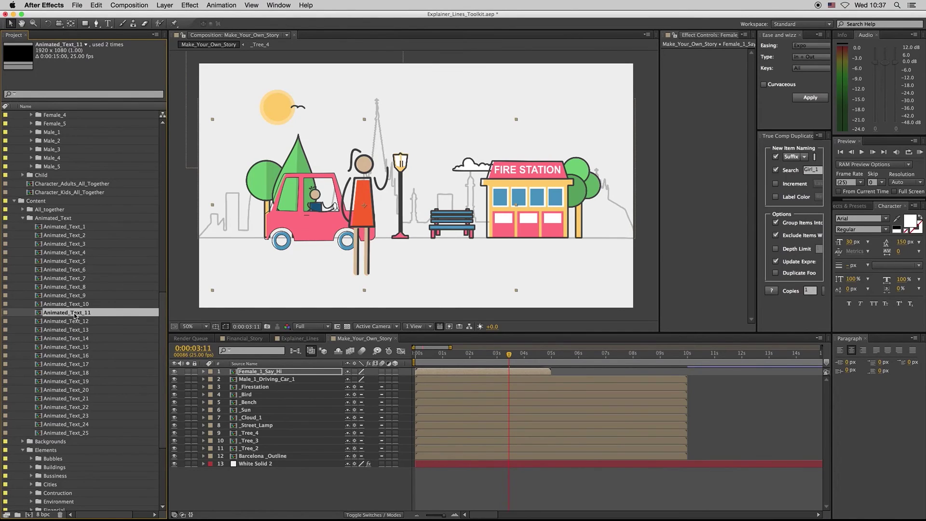
{"action": "key", "text": "super+d"}
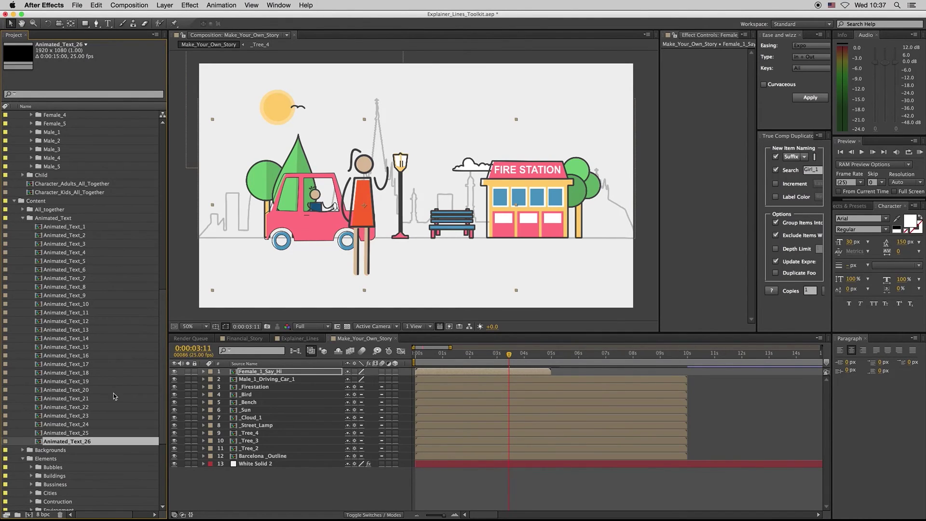
{"action": "left_click_drag", "start_coordinate": [88, 447], "coordinate": [329, 371]}
{"action": "left_click_drag", "start_coordinate": [435, 177], "coordinate": [475, 111]}
Step: Set the animated text layer's scale to 70%, adjust its place in the sky and preview the scene
{"action": "key", "text": "s"}
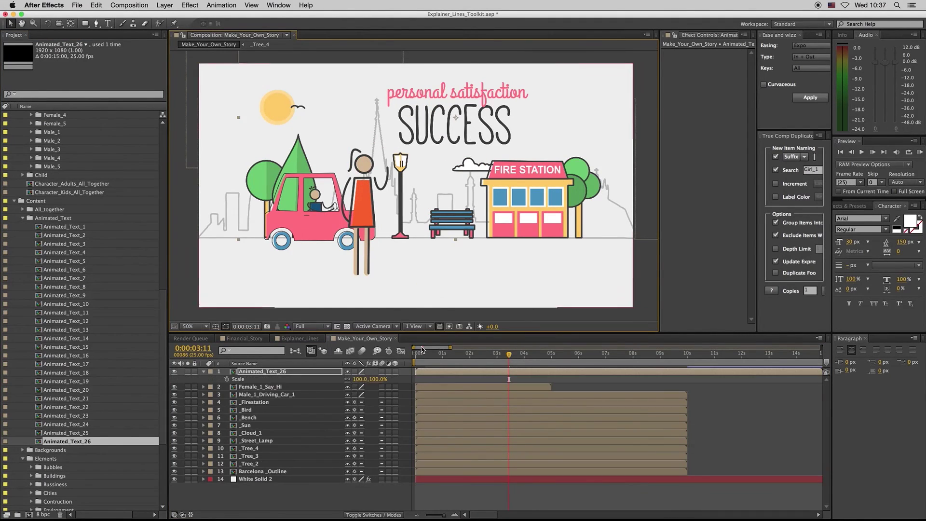
{"action": "left_click", "coordinate": [360, 379]}
{"action": "type", "text": "70"}
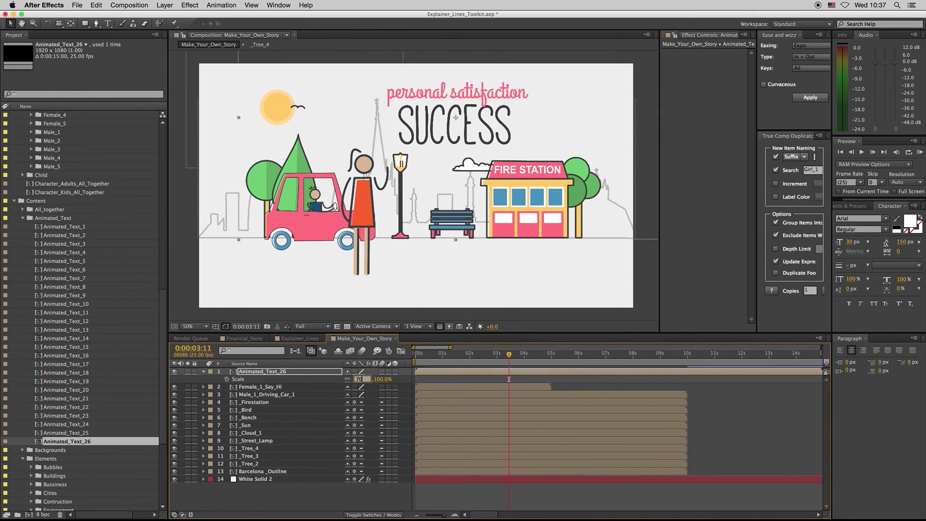
{"action": "key", "text": "Return"}
{"action": "left_click", "coordinate": [481, 130]}
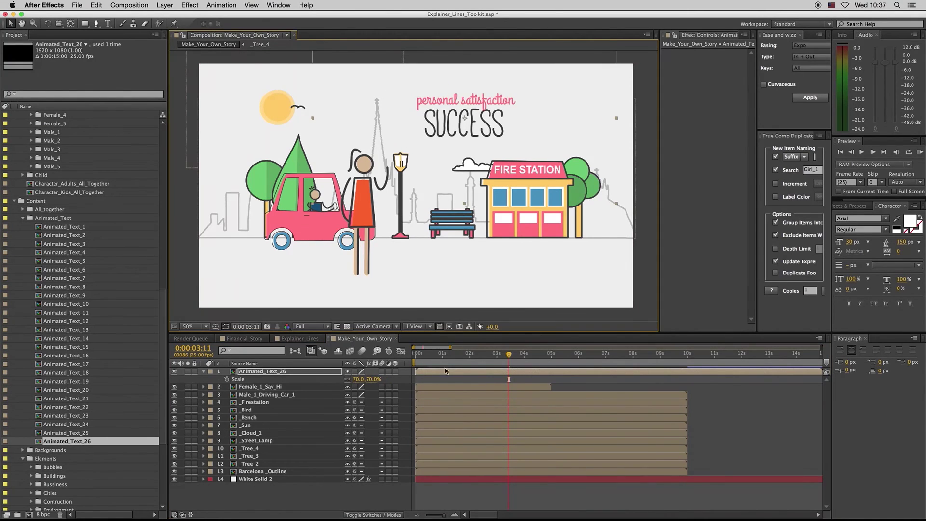
{"action": "left_click", "coordinate": [428, 357]}
{"action": "left_click_drag", "start_coordinate": [429, 358], "coordinate": [492, 357]}
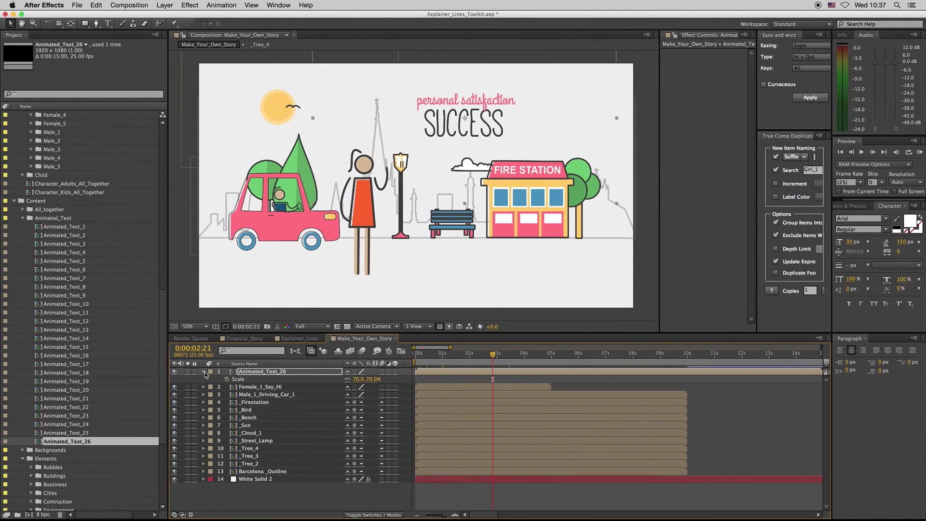
{"action": "left_click", "coordinate": [203, 371]}
Step: Collapse the Animated_Text, Elements and Adult folders to tidy the project's folder list
{"action": "left_click", "coordinate": [23, 218]}
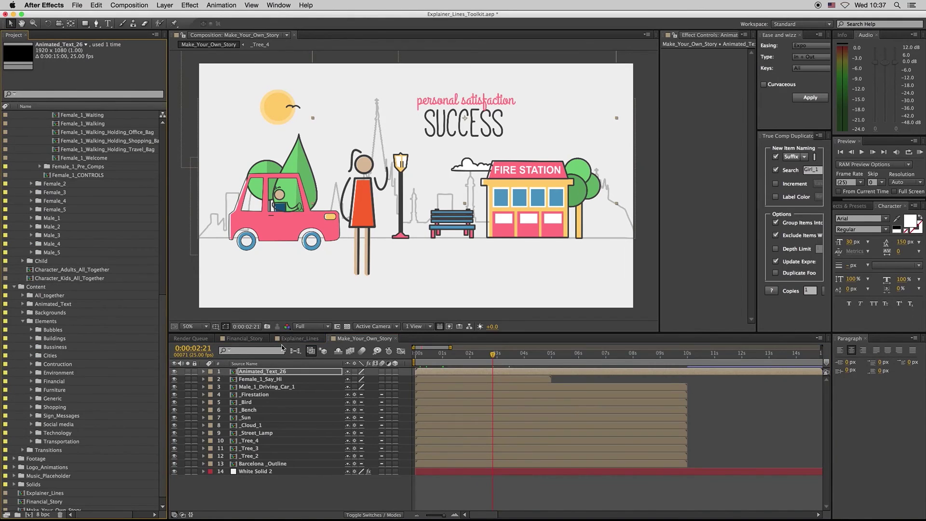
{"action": "left_click", "coordinate": [276, 497]}
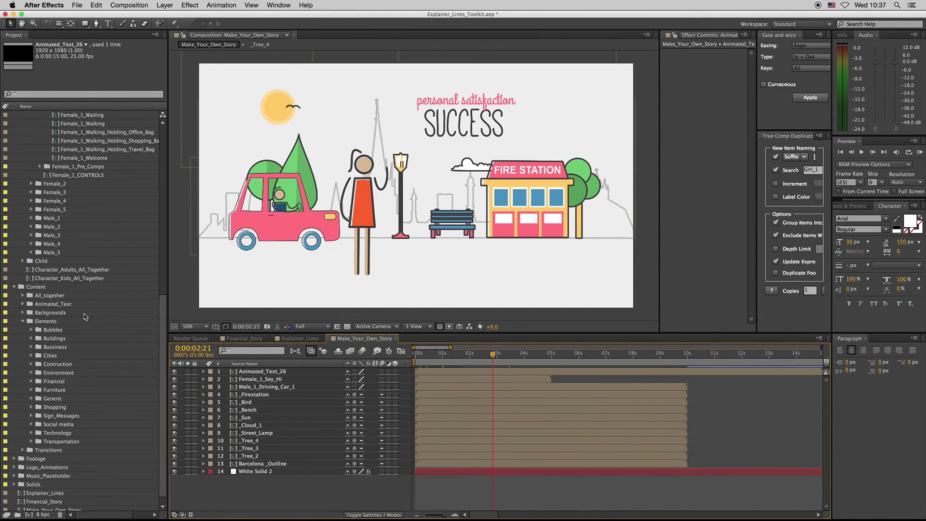
{"action": "left_click", "coordinate": [14, 286]}
{"action": "left_click_drag", "start_coordinate": [162, 334], "coordinate": [163, 344]}
{"action": "left_click", "coordinate": [526, 354]}
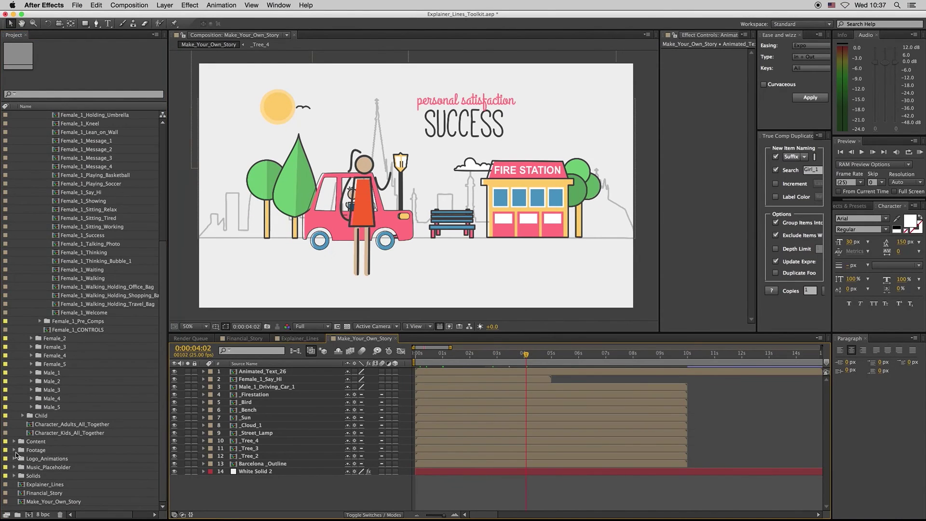
{"action": "left_click", "coordinate": [14, 441]}
{"action": "scroll", "coordinate": [128, 429], "scroll_direction": "down", "scroll_amount": 4}
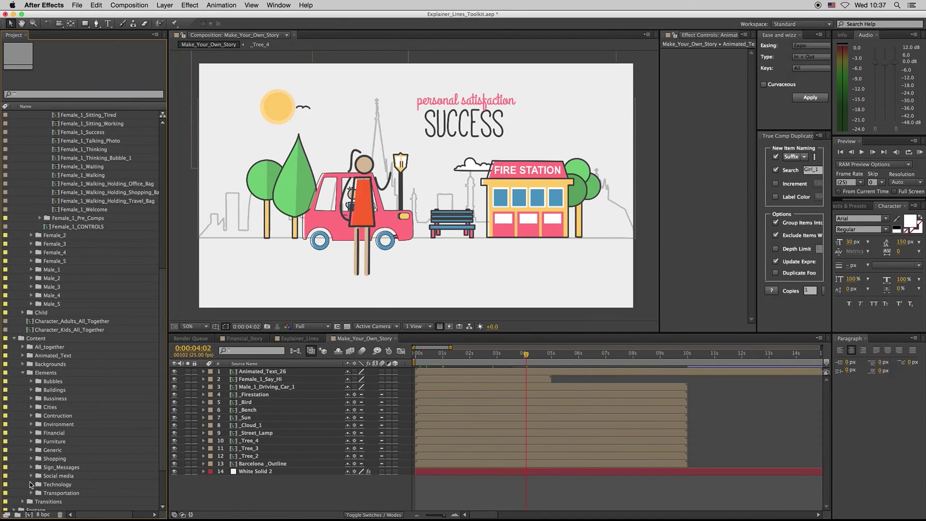
{"action": "left_click", "coordinate": [22, 374]}
{"action": "scroll", "coordinate": [97, 192], "scroll_direction": "up", "scroll_amount": 10}
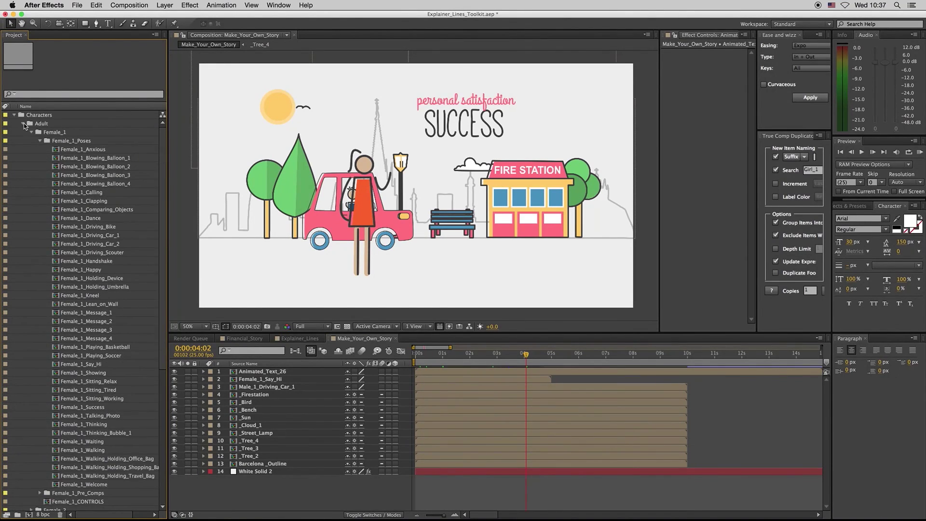
{"action": "left_click", "coordinate": [24, 124]}
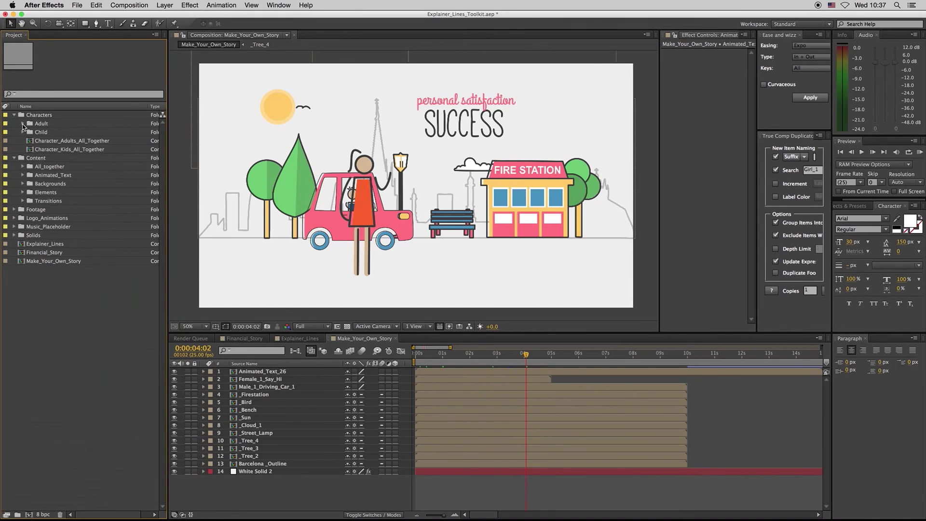
Step: Add _Transition3 from the Transitions folder as the topmost layer and shift it so it spans the 5-second mark
{"action": "left_click", "coordinate": [22, 201]}
{"action": "left_click_drag", "start_coordinate": [58, 226], "coordinate": [563, 356]}
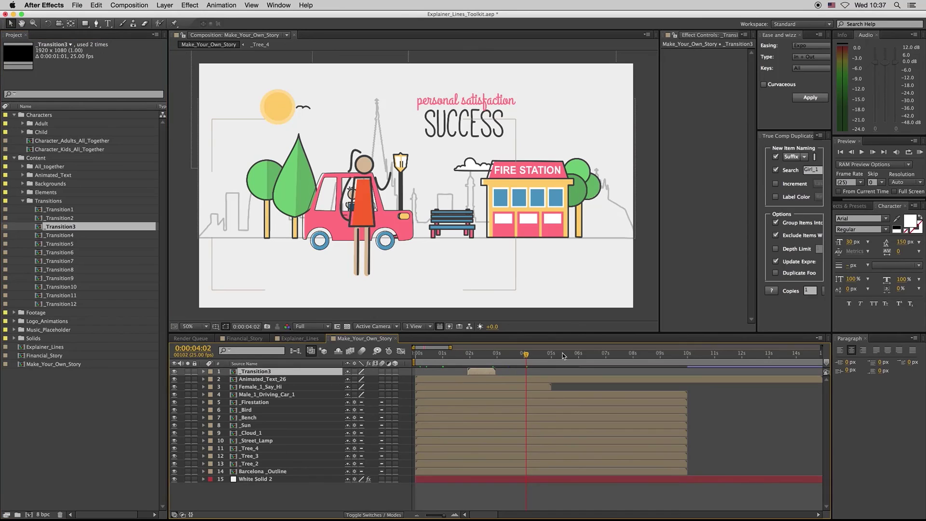
{"action": "left_click_drag", "start_coordinate": [483, 371], "coordinate": [551, 371]}
Step: Trim the ends of all scene layers from Animated_Text_26 to Barcelona_Outline to 0:00:04:24, where Female_1_Say_Hi ends
{"action": "left_click", "coordinate": [548, 388]}
{"action": "key", "text": "o"}
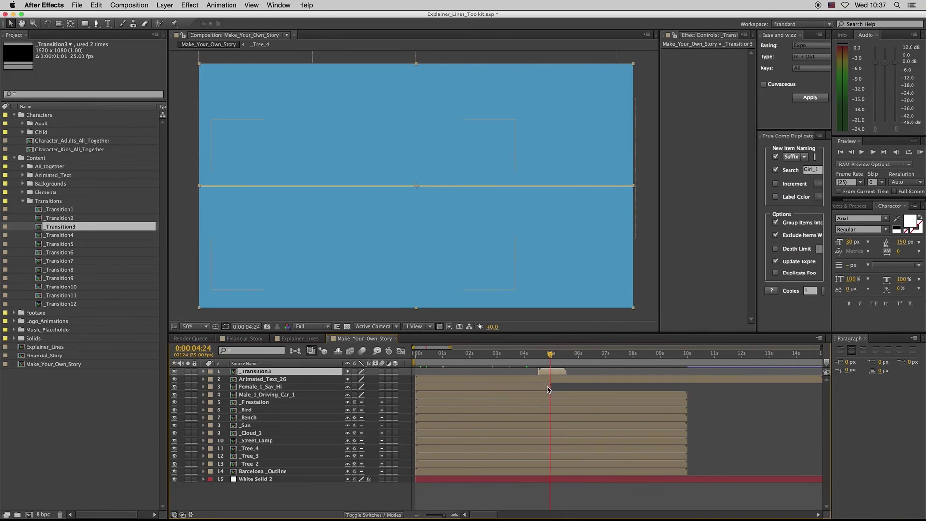
{"action": "left_click", "coordinate": [538, 381]}
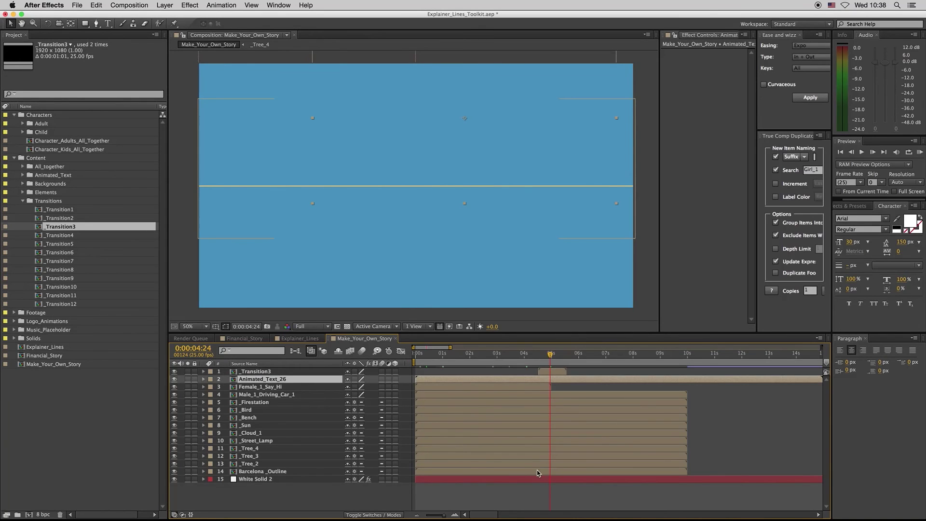
{"action": "left_click", "coordinate": [537, 471], "text": "shift"}
{"action": "key", "text": "alt+bracketright"}
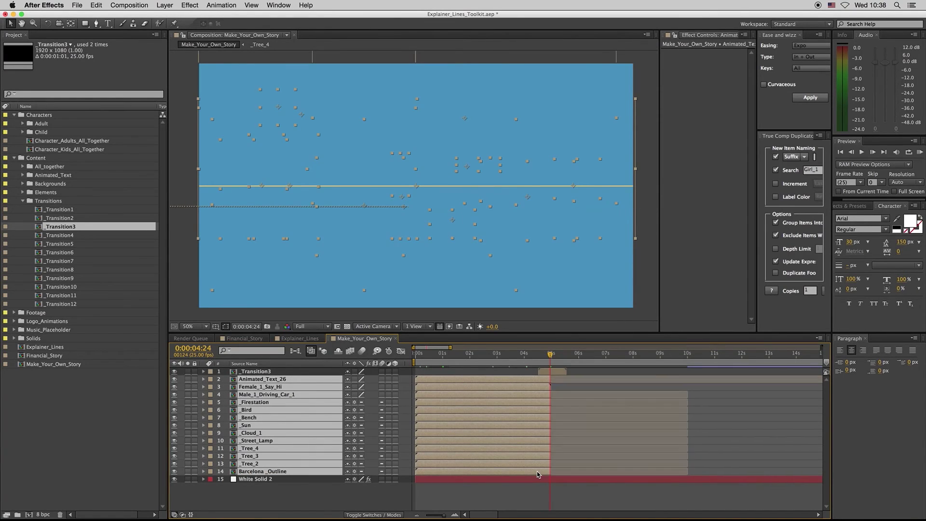
Step: Preview the transition over the end of the scene, from 0:00:04:18 onward
{"action": "left_click_drag", "start_coordinate": [550, 354], "coordinate": [543, 356]}
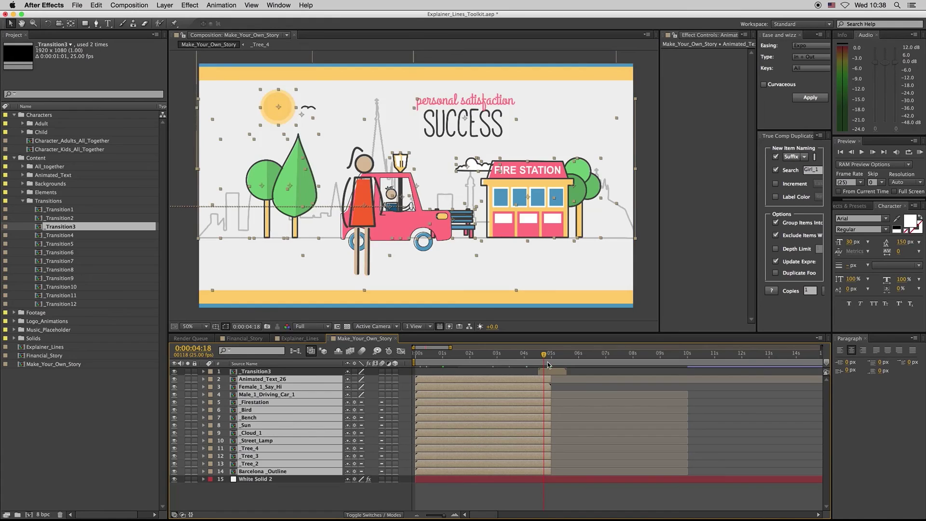
{"action": "key", "text": "space"}
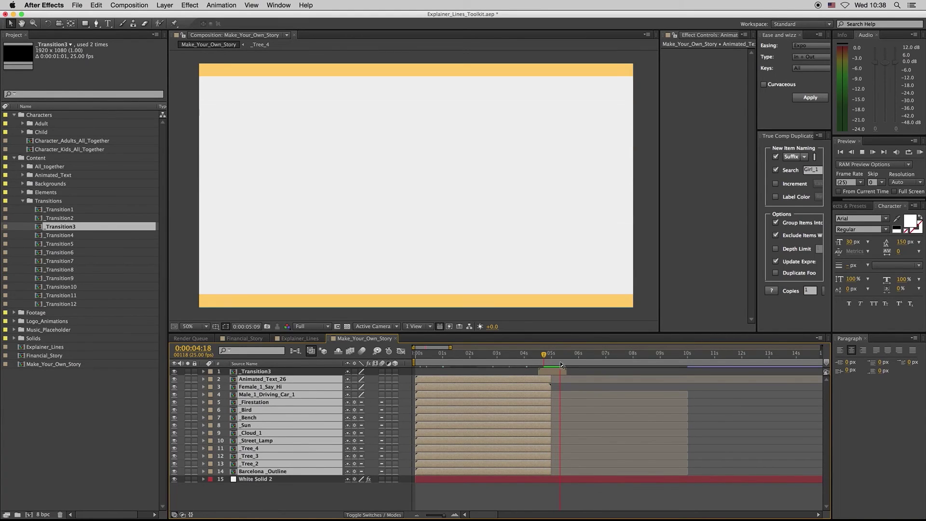
{"action": "key", "text": "space"}
{"action": "left_click", "coordinate": [583, 354]}
{"action": "left_click", "coordinate": [501, 354]}
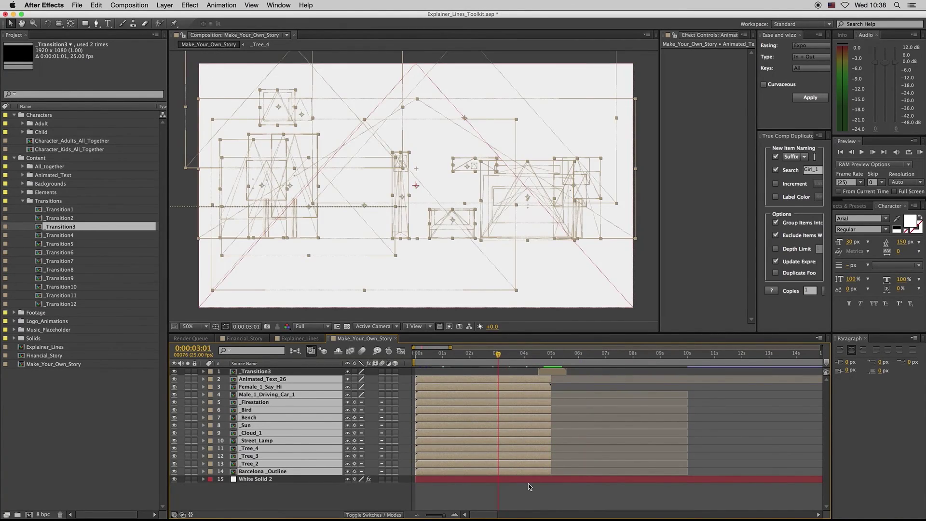
{"action": "left_click", "coordinate": [531, 494]}
{"action": "left_click", "coordinate": [479, 357]}
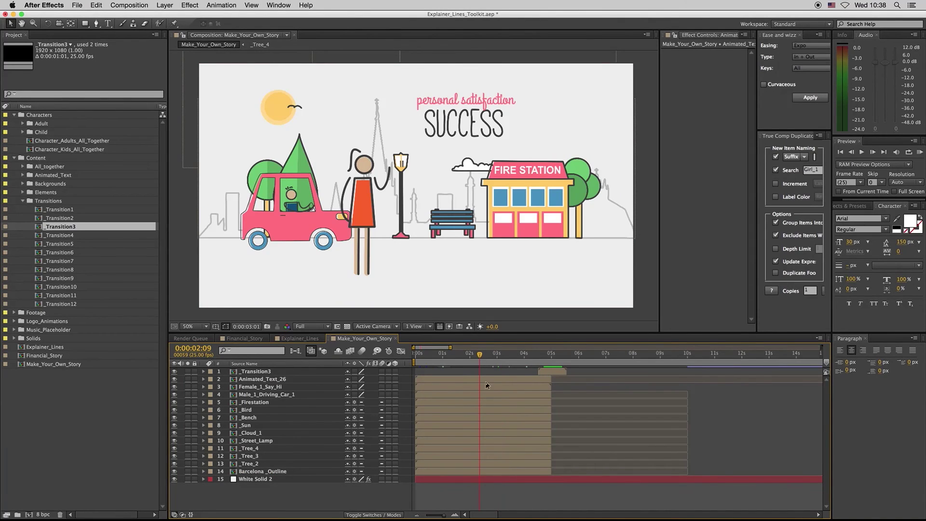
Step: Pre-compose the layers from Animated_Text_26 to Barcelona_Outline into a composition named Fire_Station, moving all attributes into it
{"action": "left_click", "coordinate": [479, 380]}
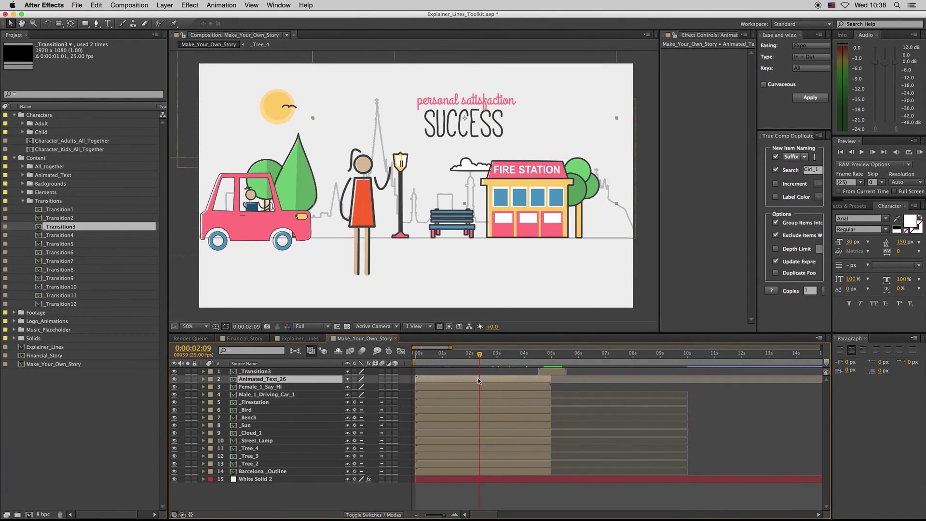
{"action": "left_click", "coordinate": [482, 472], "text": "shift"}
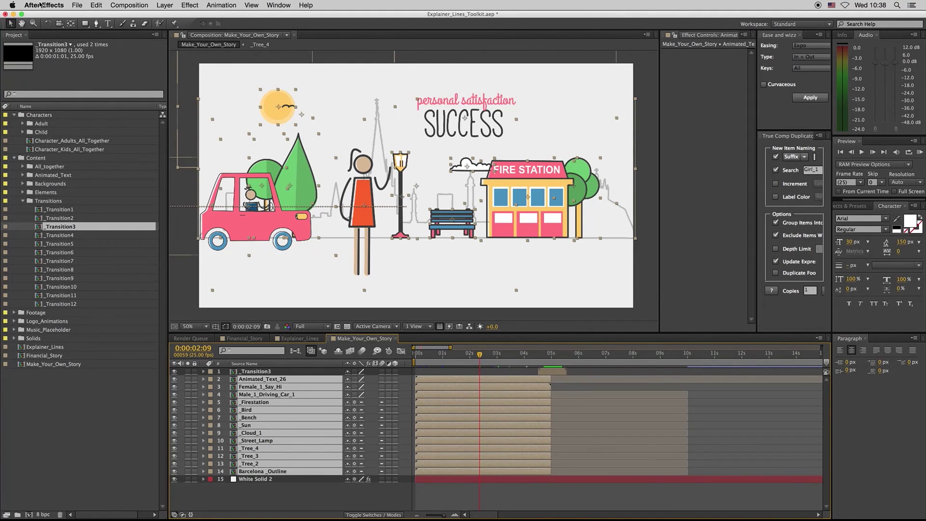
{"action": "left_click", "coordinate": [171, 5]}
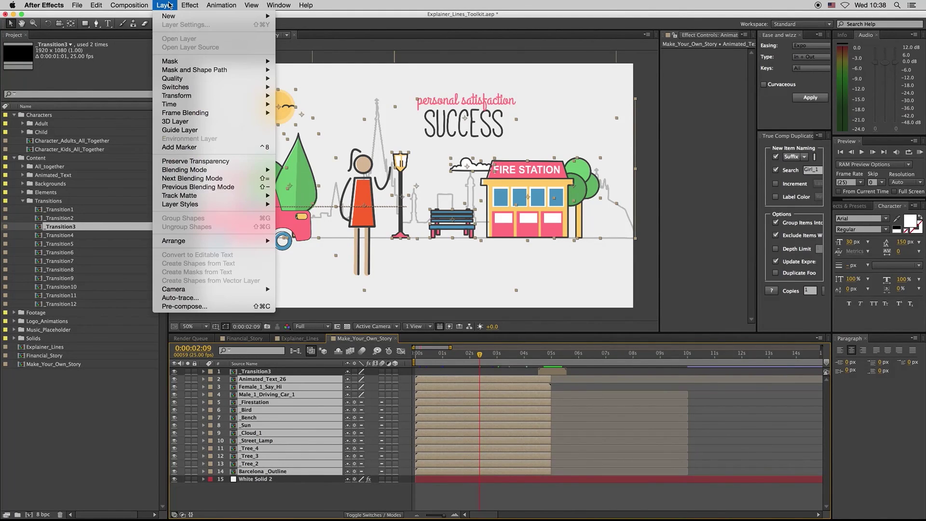
{"action": "left_click", "coordinate": [206, 306]}
{"action": "left_click_drag", "start_coordinate": [386, 63], "coordinate": [625, 188]}
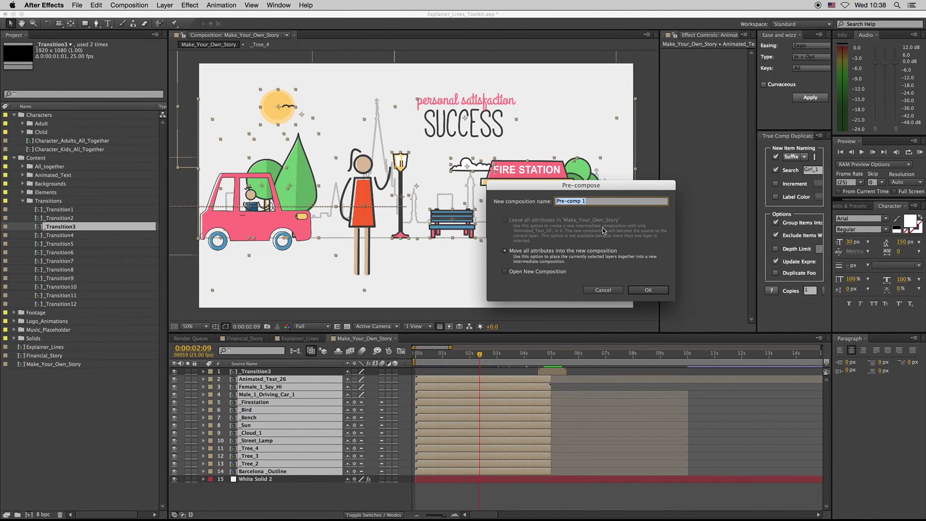
{"action": "type", "text": "Fire_Station"}
{"action": "left_click", "coordinate": [648, 290]}
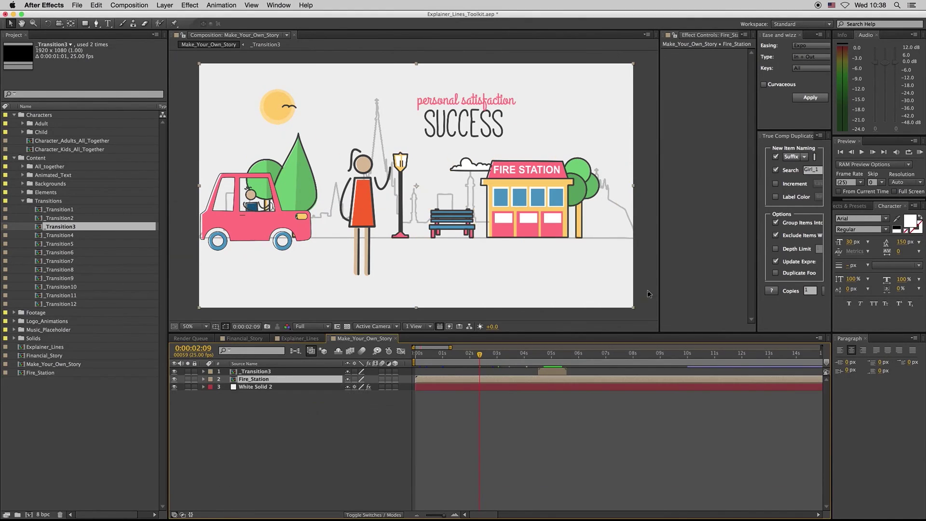
Step: Trim the end of the Fire_Station layer to 0:00:05:00, under the transition
{"action": "left_click", "coordinate": [555, 403]}
{"action": "left_click", "coordinate": [552, 356]}
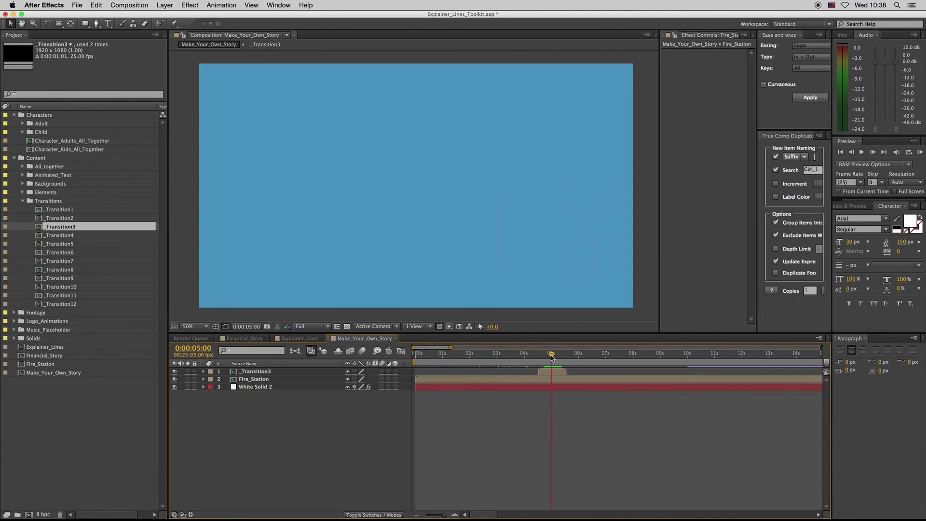
{"action": "left_click", "coordinate": [551, 380]}
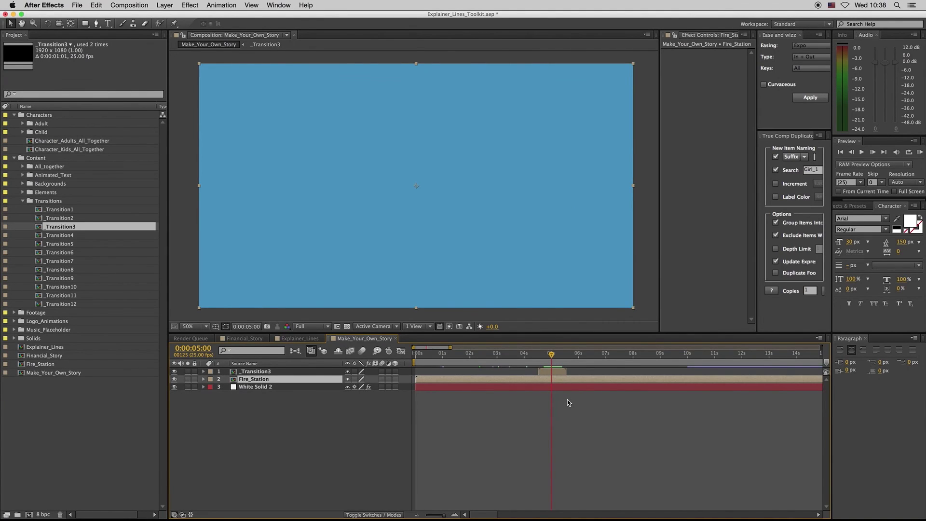
{"action": "key", "text": "alt+bracketright"}
{"action": "left_click", "coordinate": [567, 402]}
Step: Open the Fire_Station composition, end its work area at 0:00:04:24 and trim the composition to the work area
{"action": "left_click", "coordinate": [527, 357]}
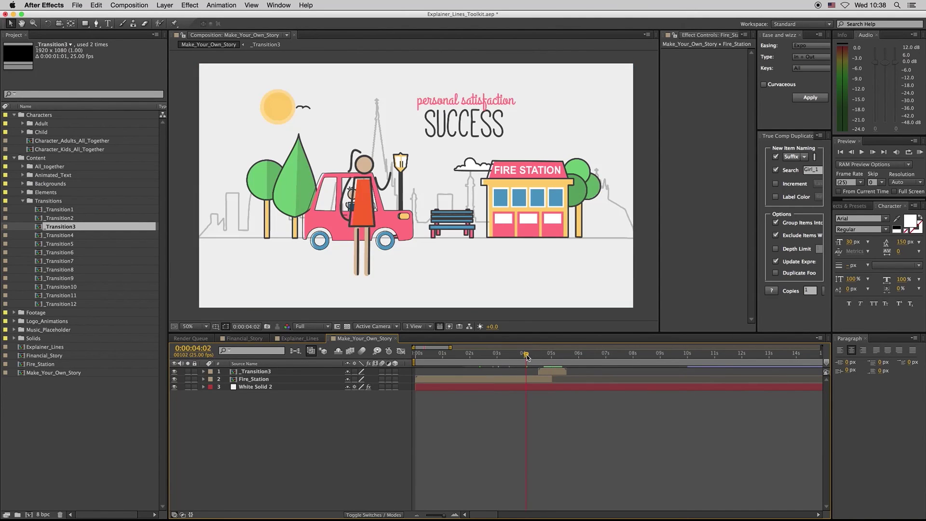
{"action": "double_click", "coordinate": [526, 380]}
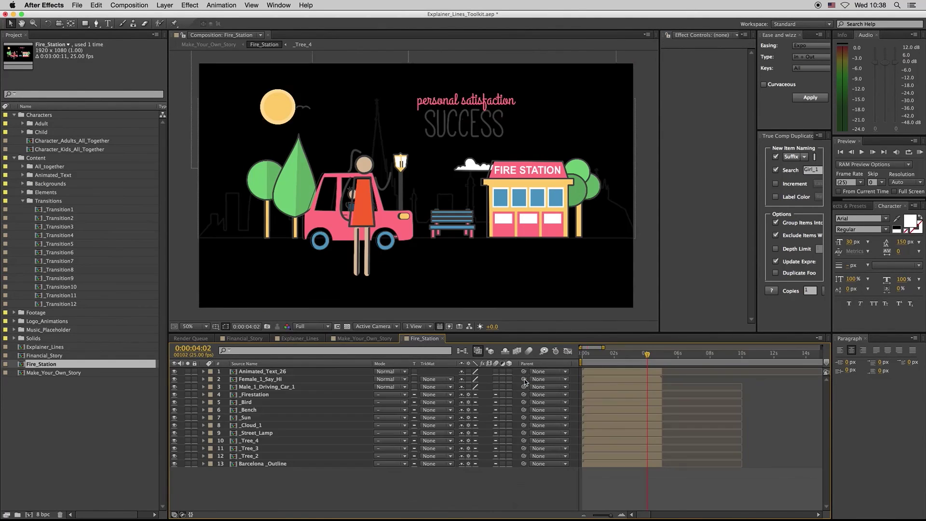
{"action": "left_click", "coordinate": [641, 371]}
{"action": "key", "text": "space"}
{"action": "key", "text": "n"}
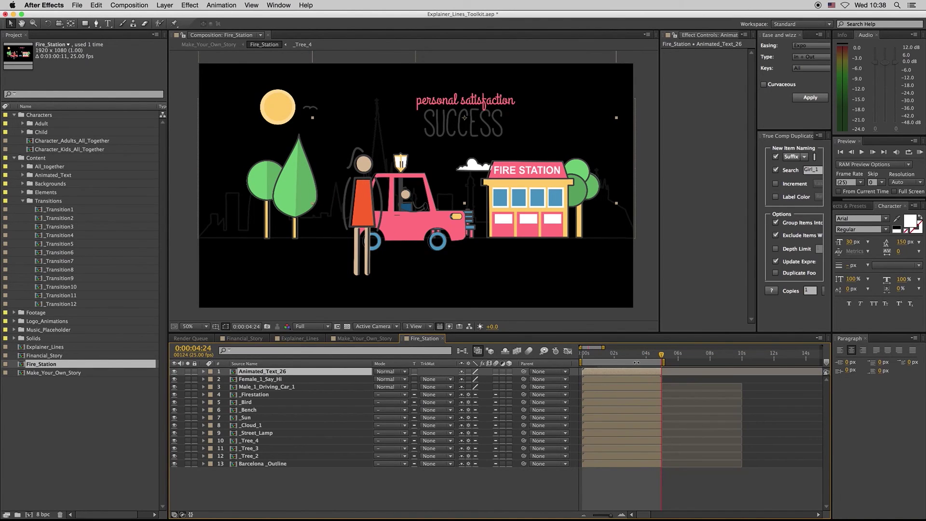
{"action": "right_click", "coordinate": [636, 362]}
{"action": "left_click", "coordinate": [650, 388]}
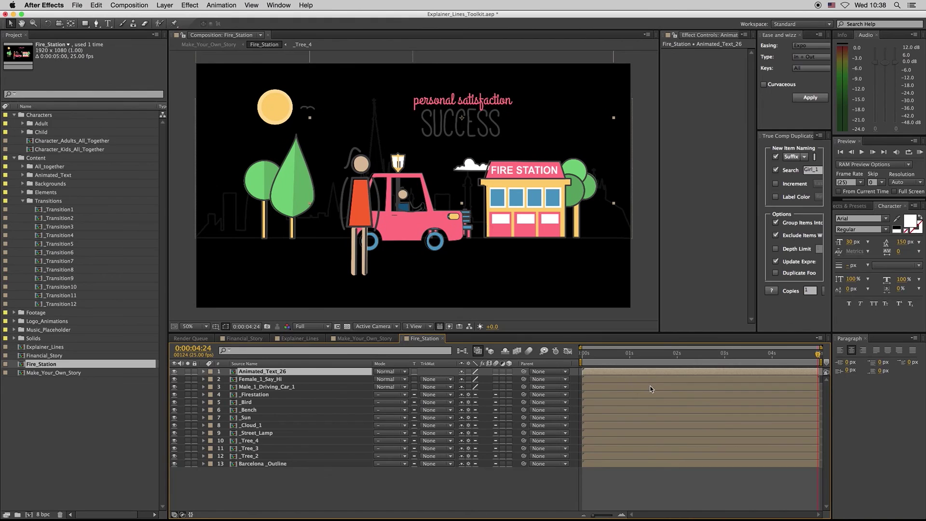
Step: Return to Make_Your_Own_Story, turn on Collapse Transformations for the Fire_Station layer and check the scene at earlier frames
{"action": "left_click", "coordinate": [442, 338]}
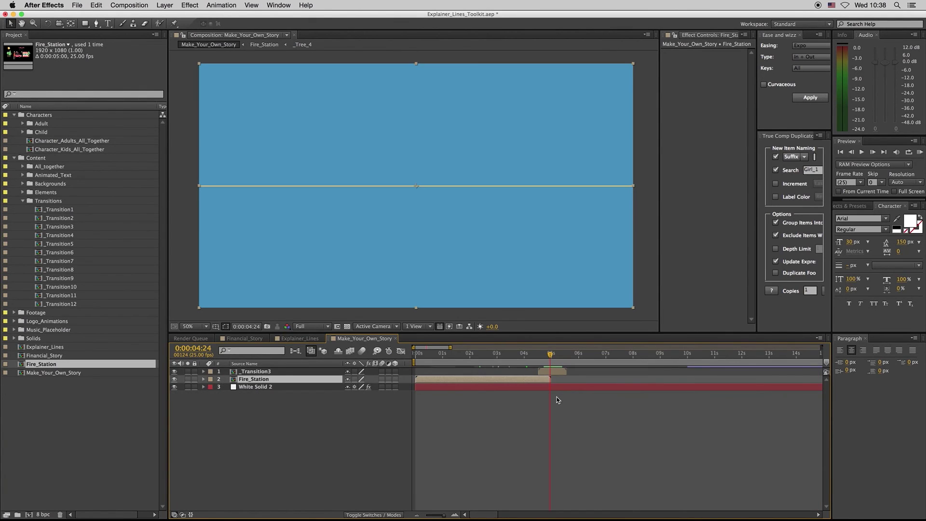
{"action": "left_click", "coordinate": [499, 357]}
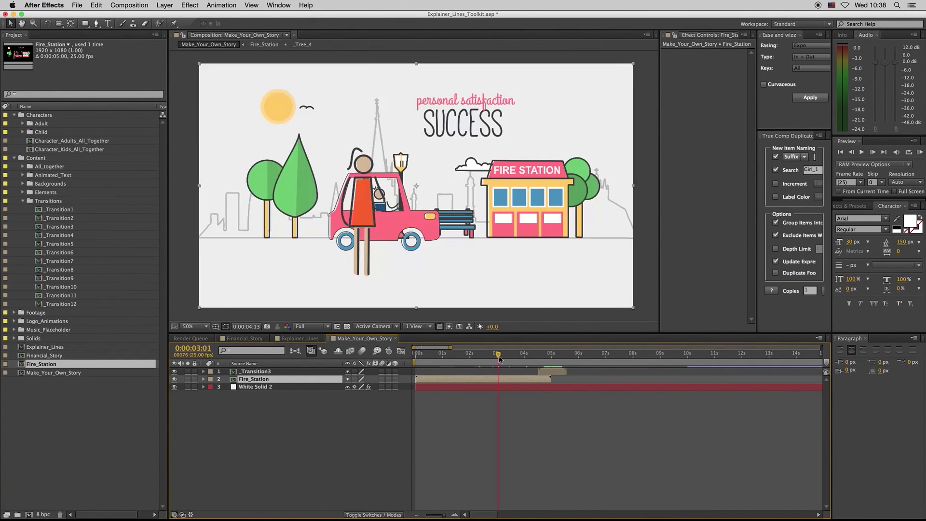
{"action": "left_click", "coordinate": [355, 379]}
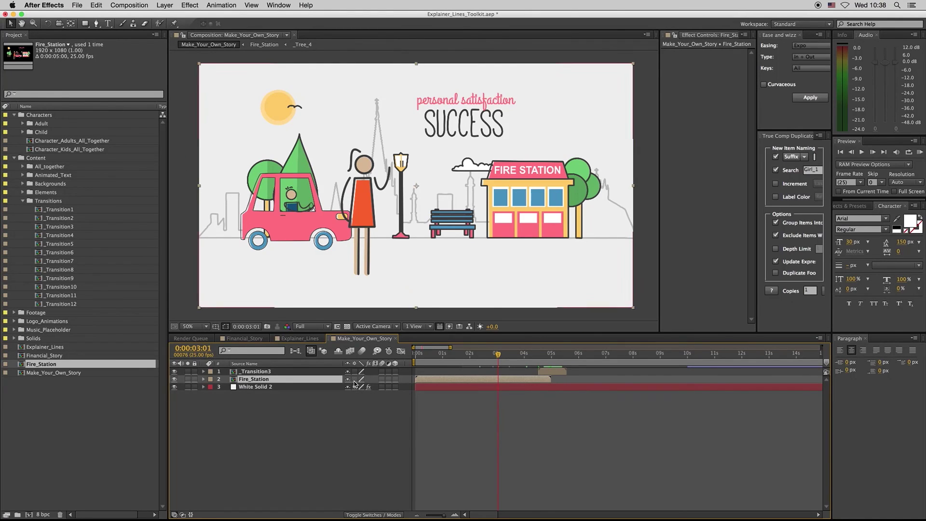
{"action": "left_click", "coordinate": [409, 411]}
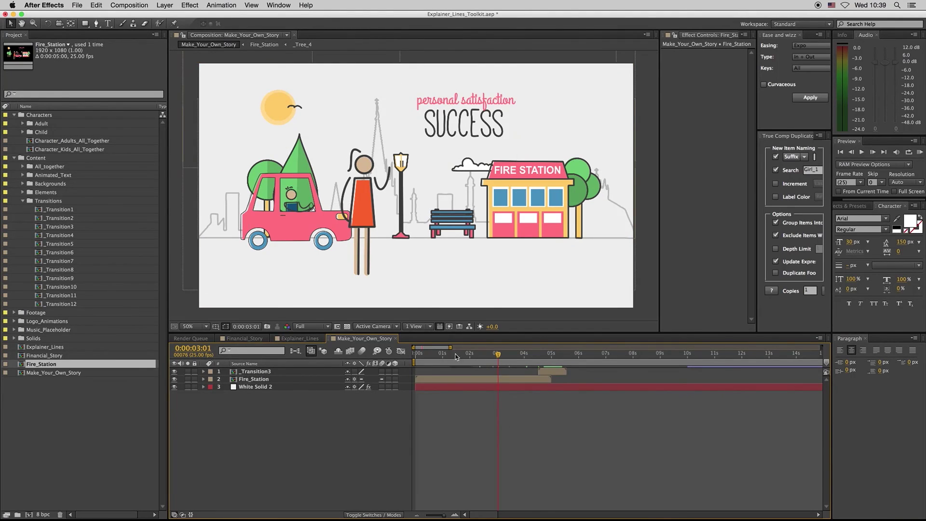
{"action": "left_click", "coordinate": [456, 358]}
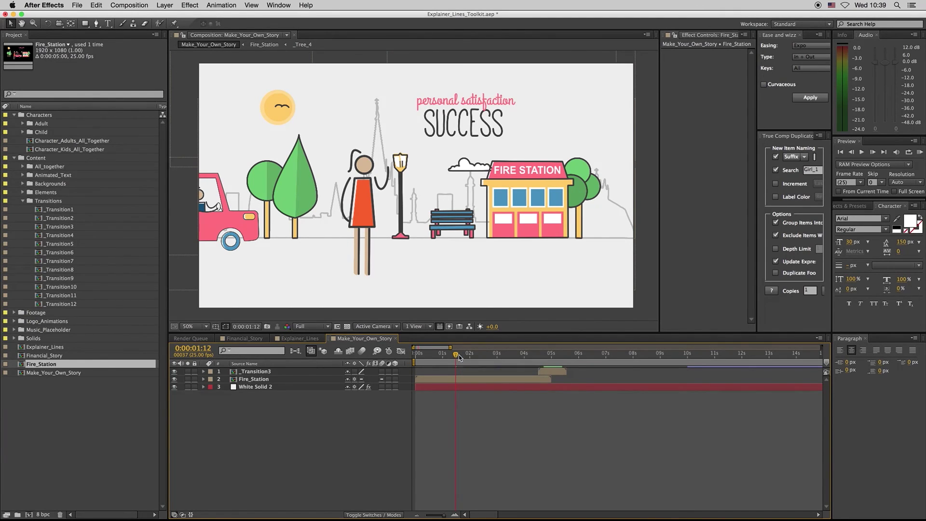
{"action": "left_click", "coordinate": [459, 354]}
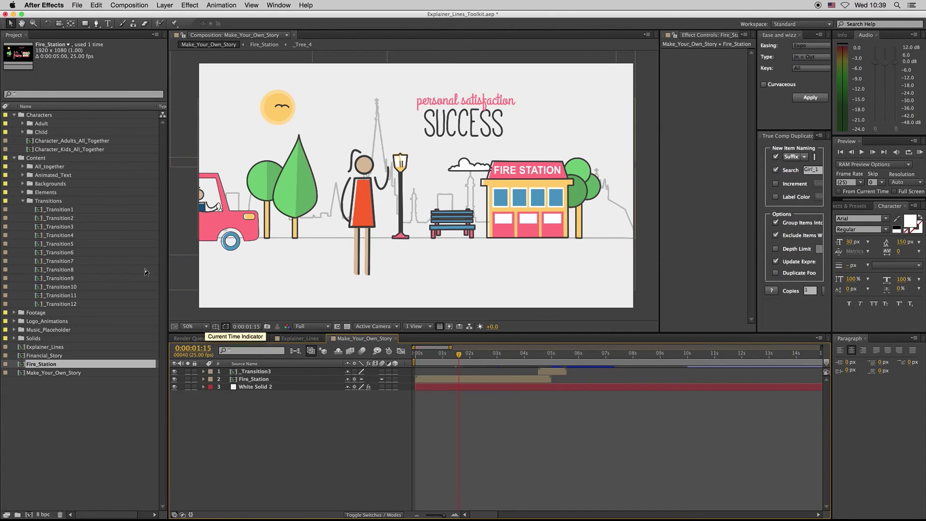
Step: Collapse the Content folder and look over the male character folders in Adult, from Male_1 to Male_5
{"action": "left_click", "coordinate": [13, 158]}
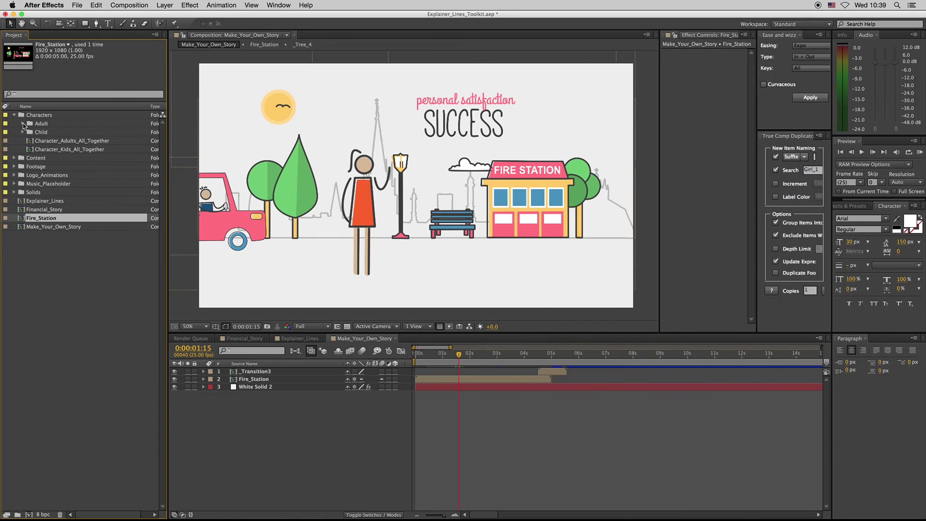
{"action": "left_click", "coordinate": [23, 123]}
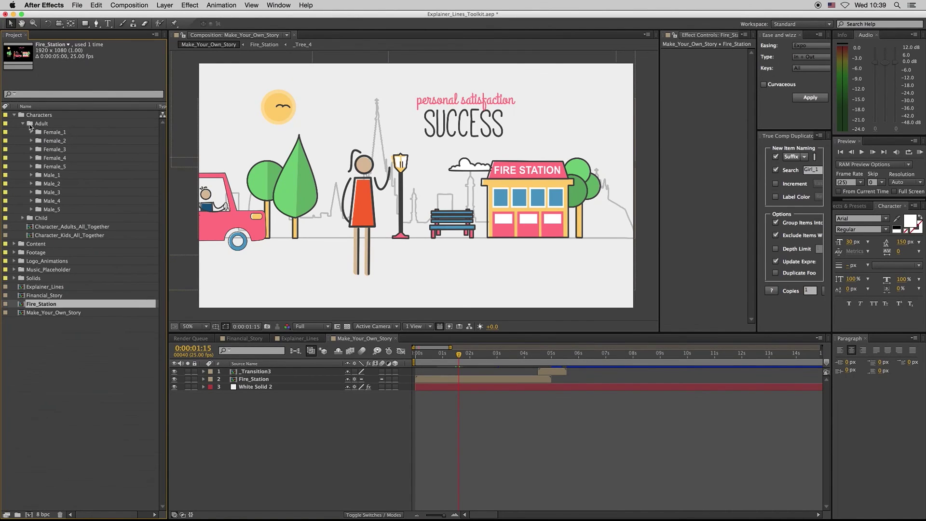
{"action": "left_click", "coordinate": [54, 175]}
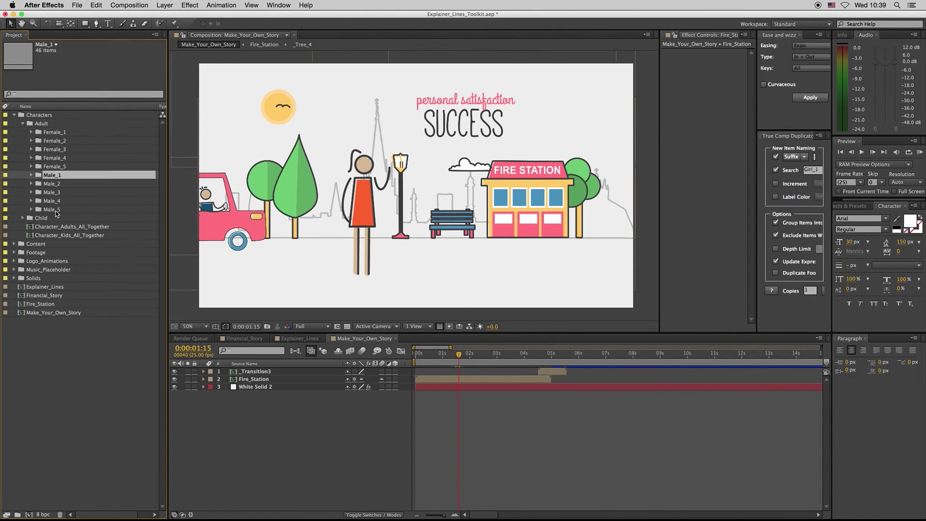
{"action": "left_click", "coordinate": [55, 210]}
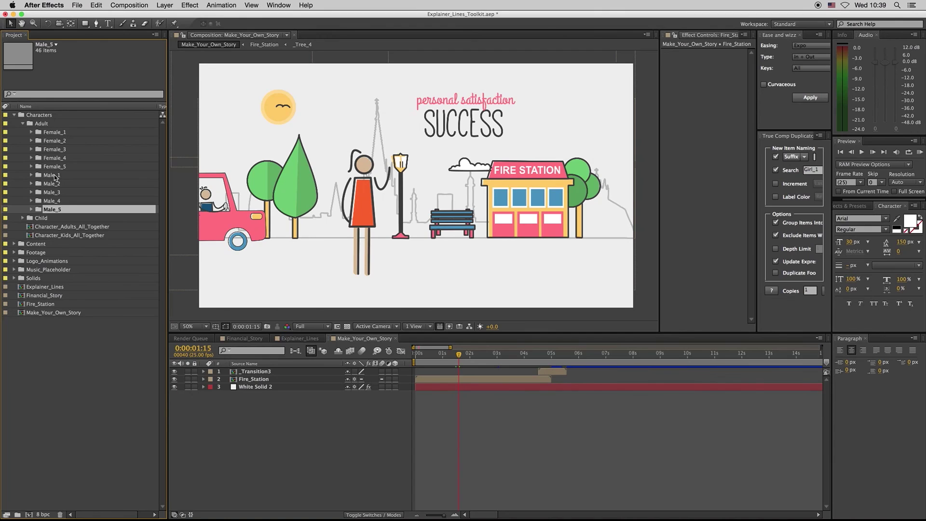
Step: Look over the poses in the Male_5 character folder, collapse it and slightly widen the column with the True Comp Duplicator panel
{"action": "left_click_drag", "start_coordinate": [54, 201], "coordinate": [60, 209]}
{"action": "left_click", "coordinate": [32, 209]}
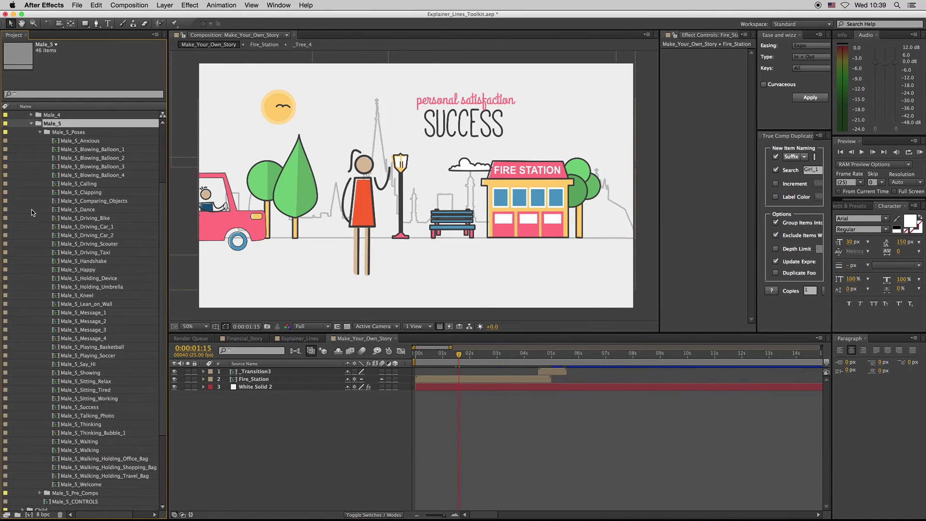
{"action": "left_click", "coordinate": [32, 124]}
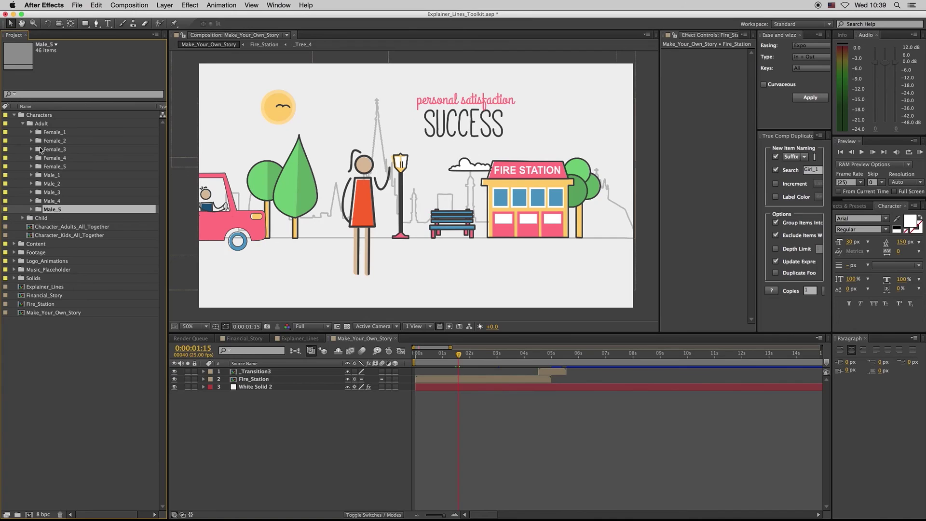
{"action": "mouse_move", "coordinate": [757, 188]}
{"action": "left_mouse_down"}
{"action": "mouse_move", "coordinate": [707, 189]}
{"action": "mouse_move", "coordinate": [752, 183]}
{"action": "left_mouse_up"}
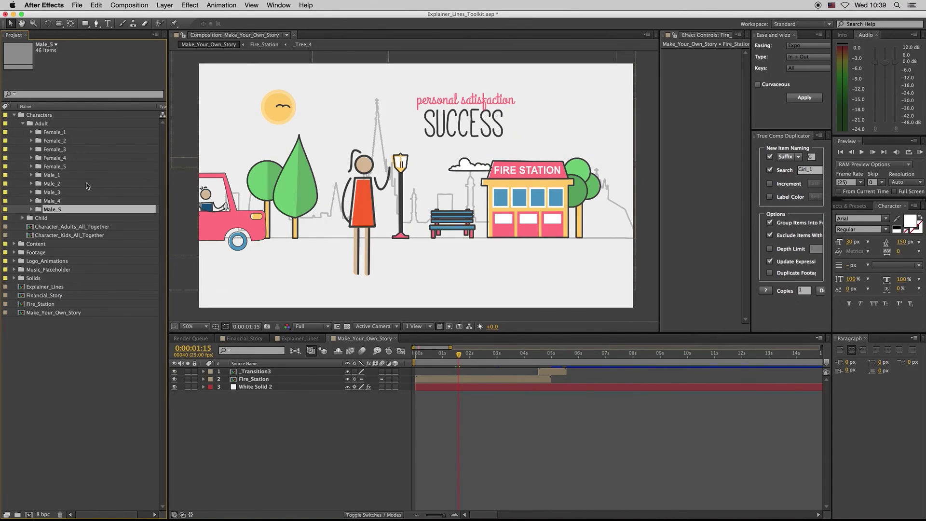
{"action": "left_click", "coordinate": [31, 209]}
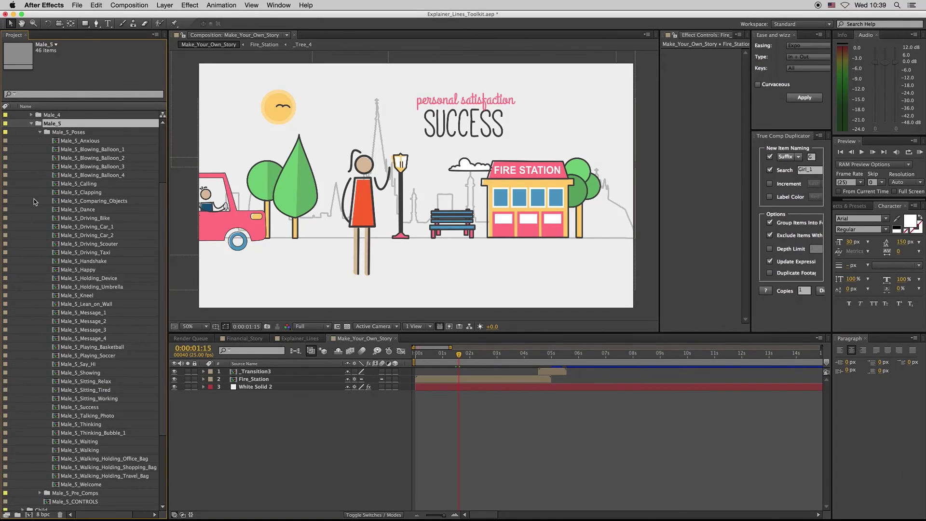
{"action": "left_click", "coordinate": [32, 123]}
{"action": "left_click", "coordinate": [82, 331]}
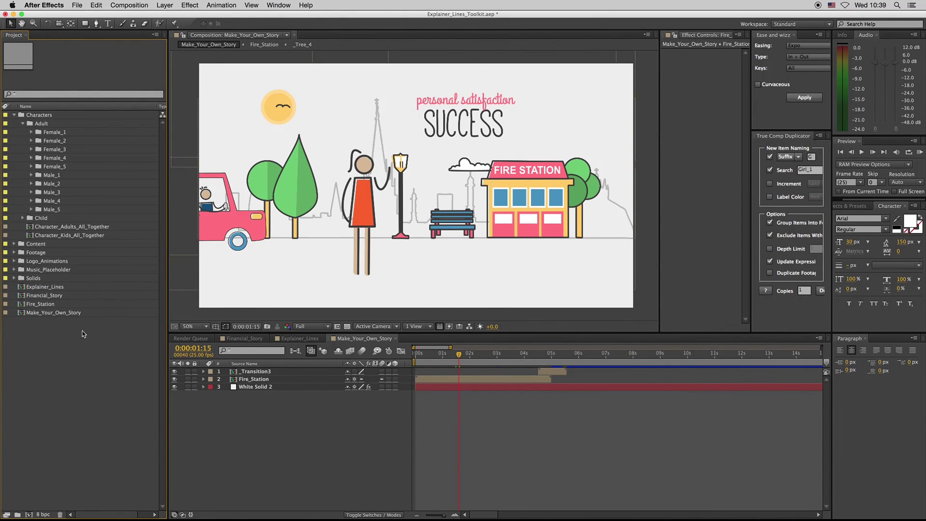
{"action": "left_click", "coordinate": [53, 210]}
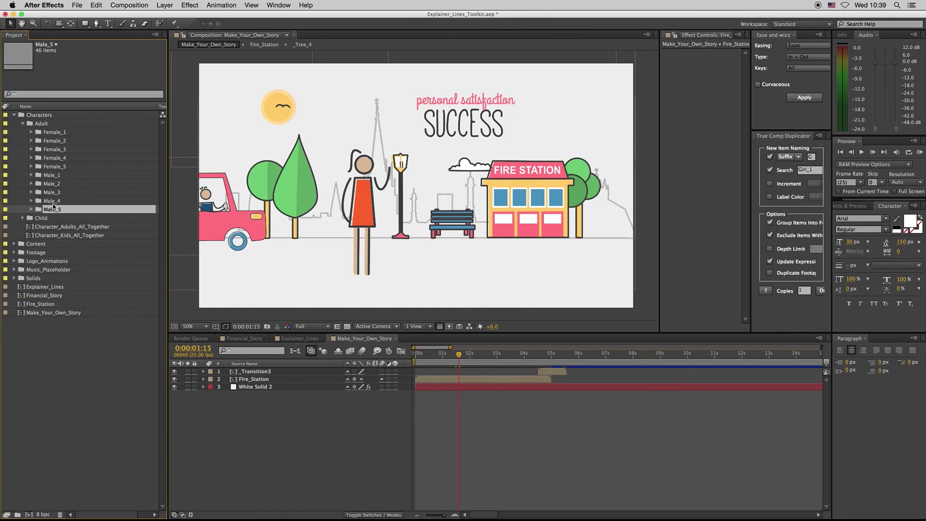
{"action": "left_click", "coordinate": [53, 202]}
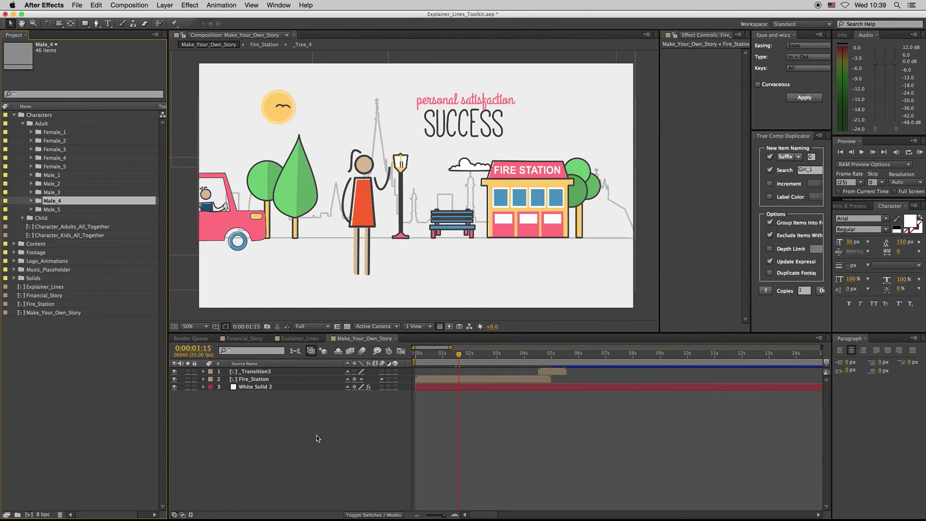
Step: Select the Fire_Station layer and move the current time to 0:00:01:12 to view the scene
{"action": "left_click", "coordinate": [467, 379]}
{"action": "left_click", "coordinate": [464, 354]}
{"action": "left_click_drag", "start_coordinate": [467, 356], "coordinate": [456, 356]}
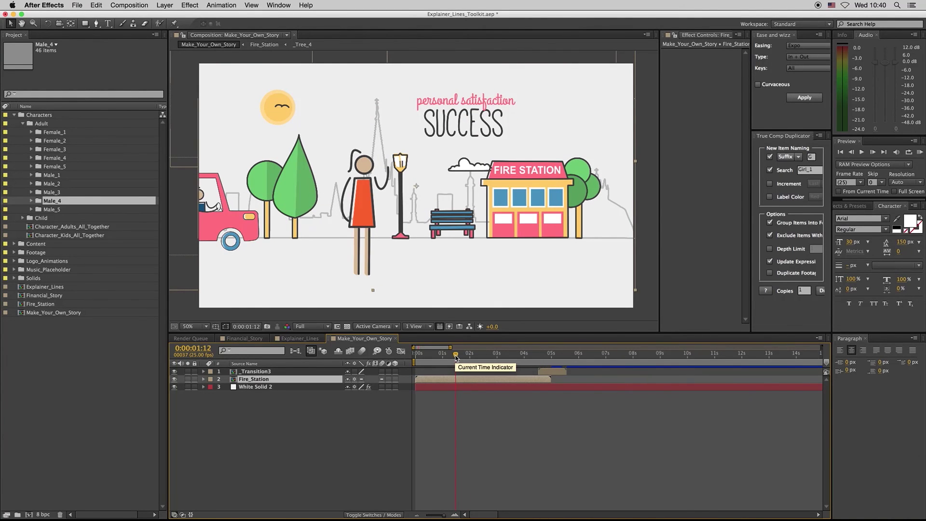
Step: Select the Child folder inside Characters and clear the layer selection in Make_Your_Own_Story
{"action": "left_click", "coordinate": [25, 218]}
{"action": "left_click", "coordinate": [25, 218]}
{"action": "left_click", "coordinate": [30, 220]}
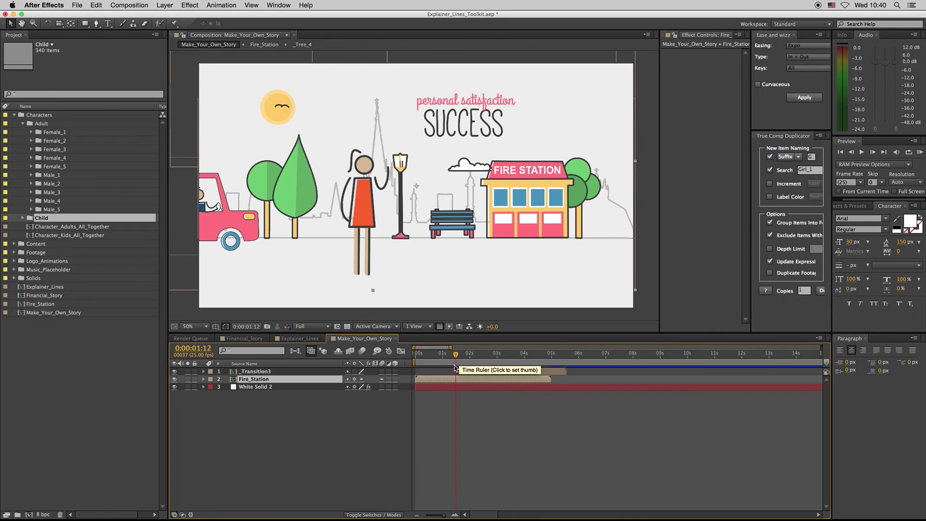
{"action": "left_click", "coordinate": [465, 404]}
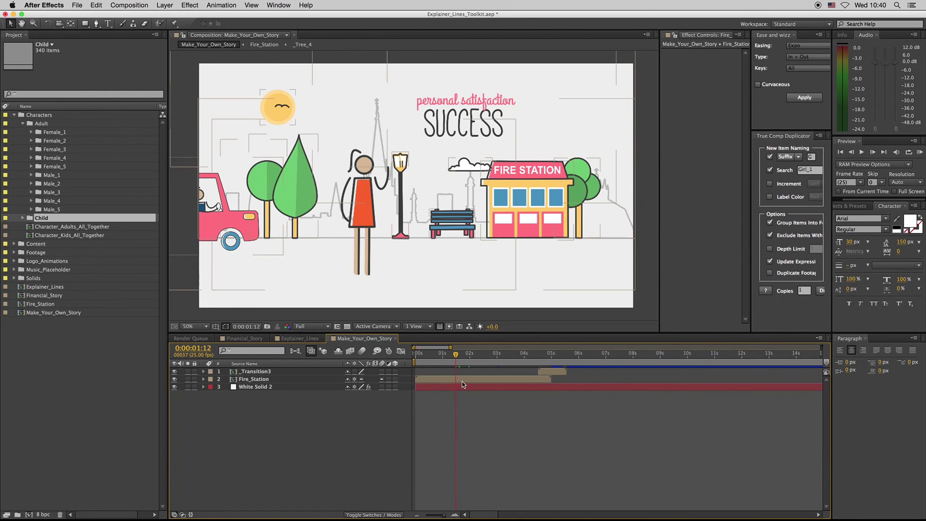